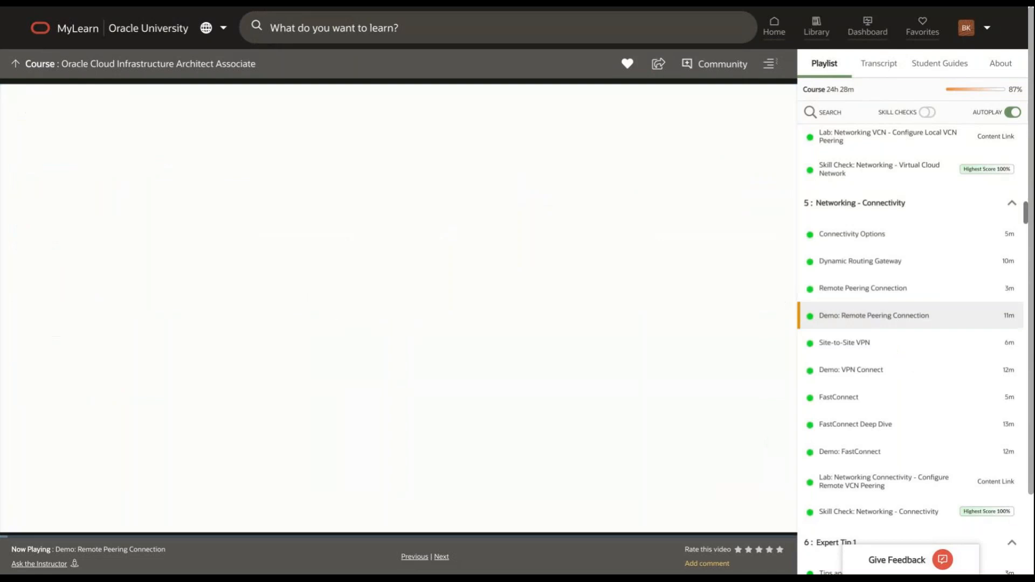
# Step: Play the Demo: Remote Peering Connection video at 720p quality in full screen
pyautogui.moveTo(742, 530)
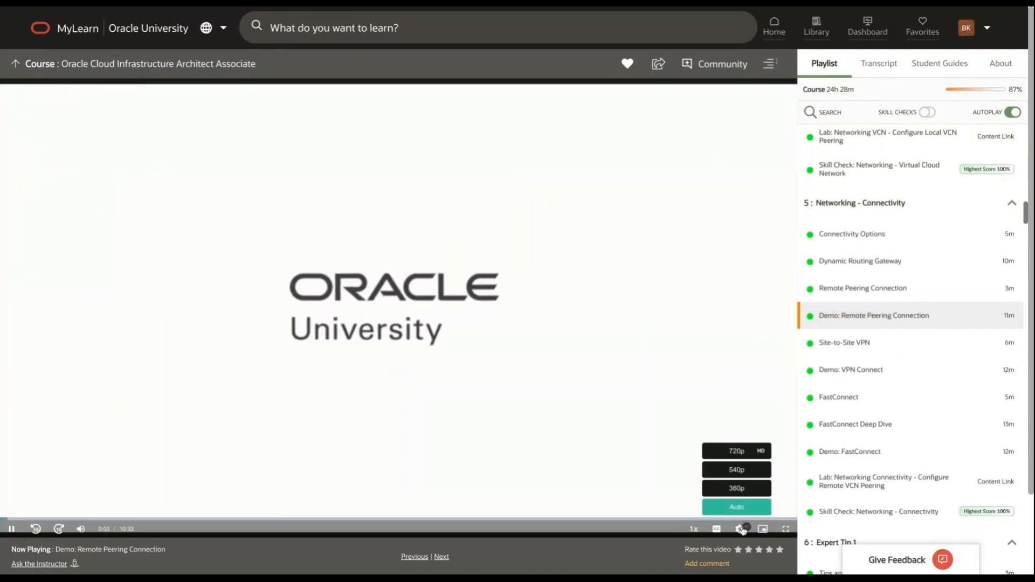
pyautogui.click(748, 456)
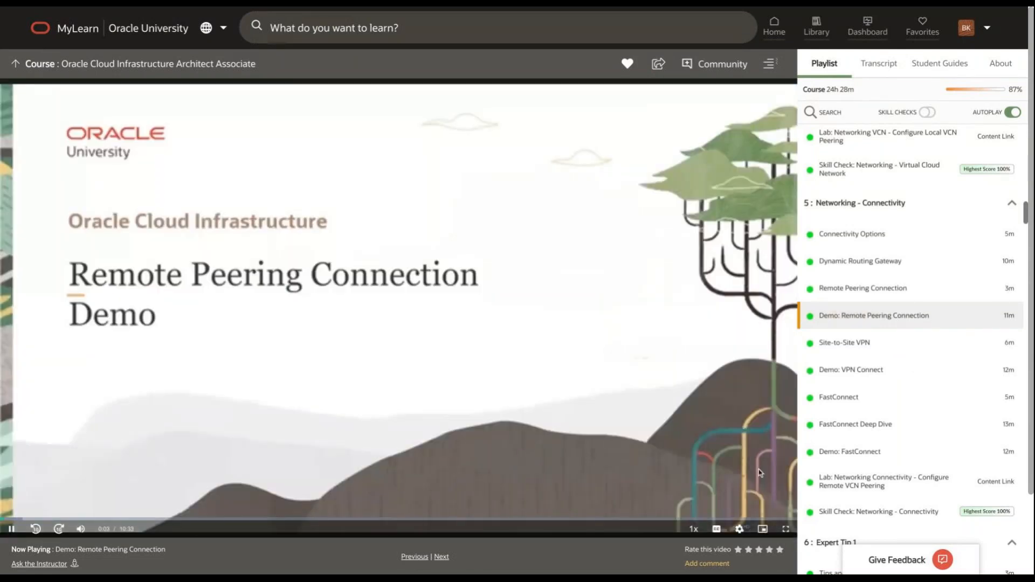
pyautogui.click(785, 528)
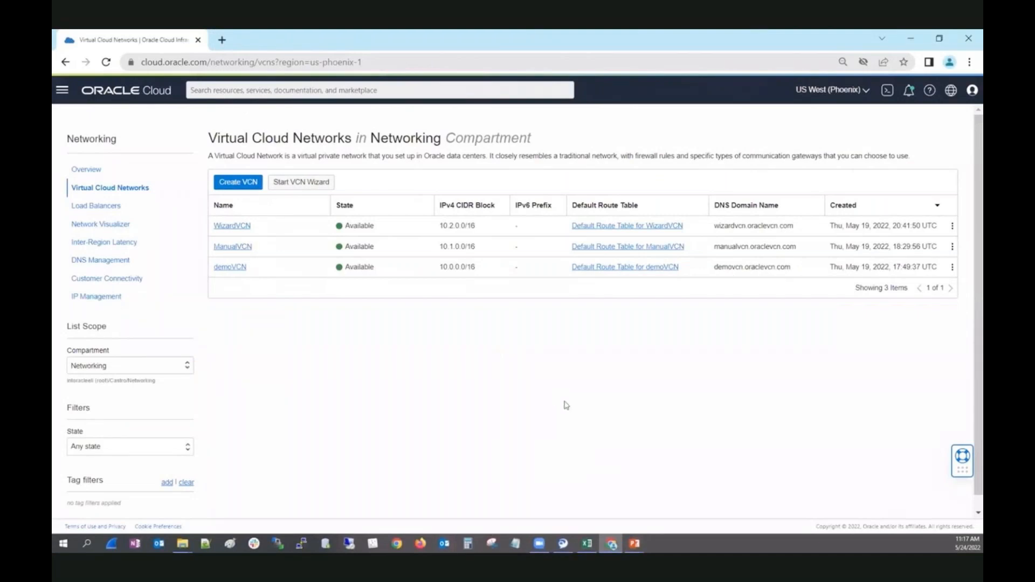
# Step: Switch the console region to Australia East (Sydney) to show VCN-1
pyautogui.click(868, 90)
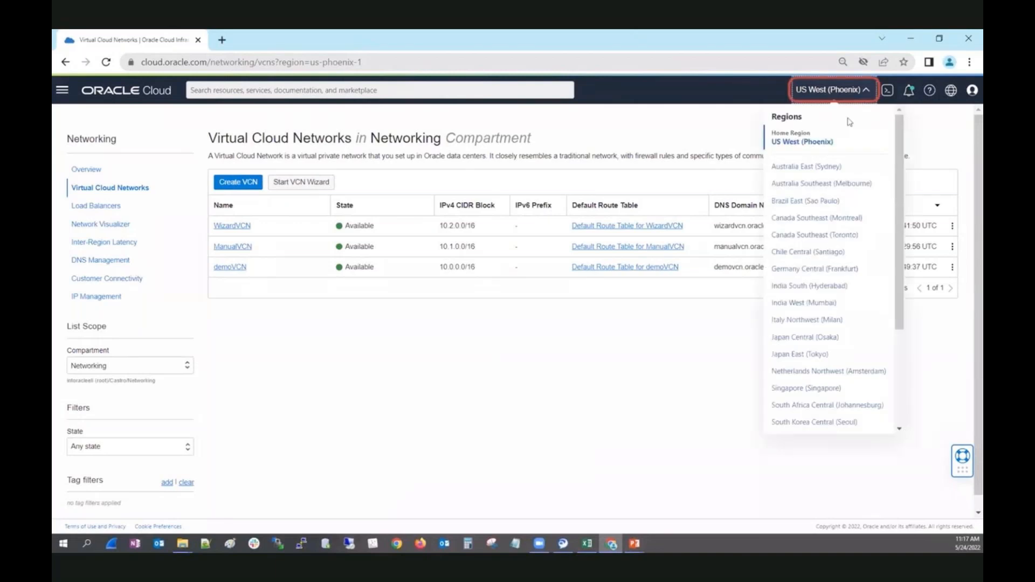
pyautogui.click(802, 169)
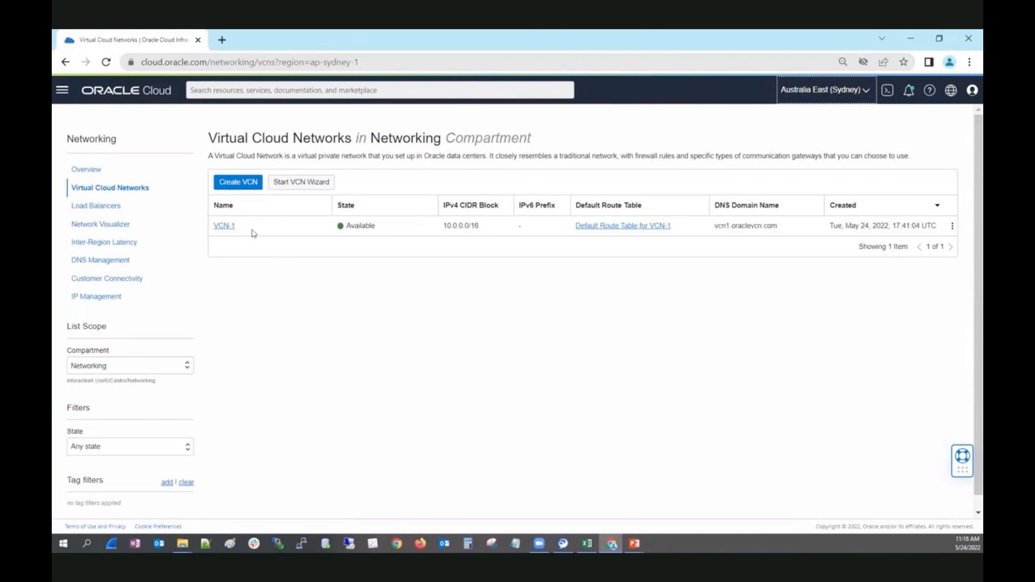
# Step: Open VCN-1 and review its public 10.0.0.0/24 and private 10.0.1.0/24 subnets
pyautogui.click(225, 227)
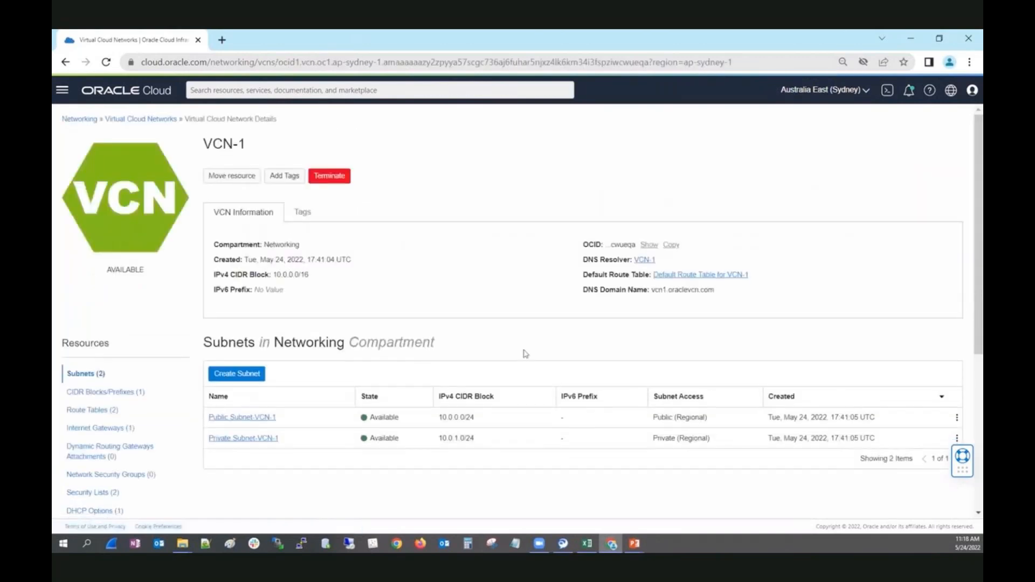
pyautogui.scroll(-3, 524, 354)
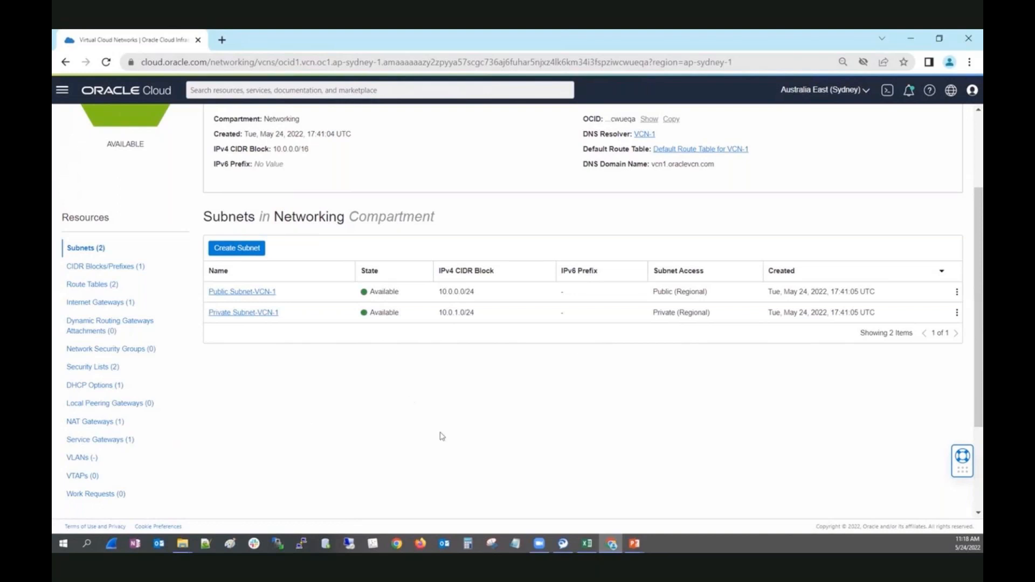
pyautogui.scroll(3, 440, 435)
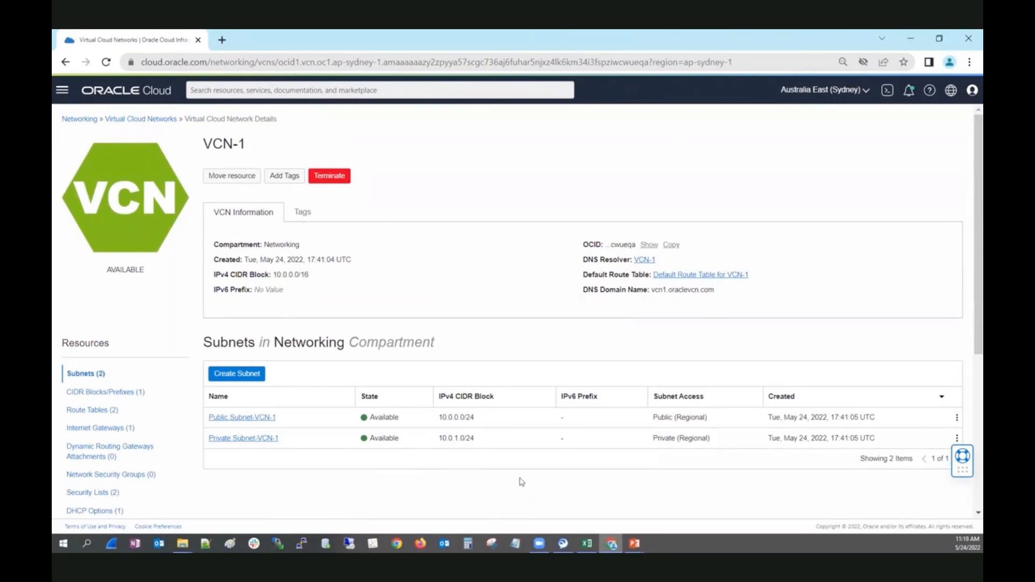
pyautogui.click(63, 90)
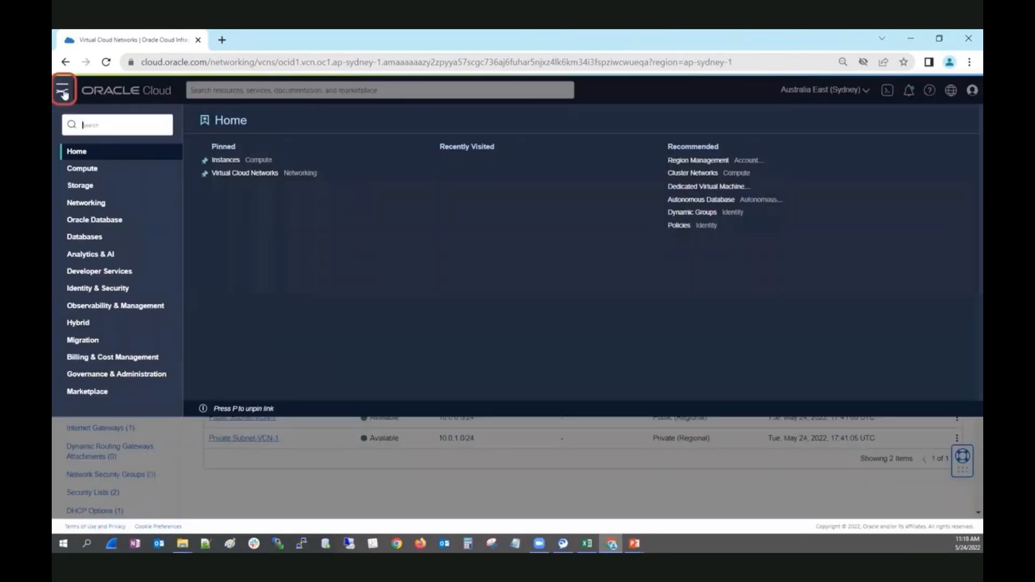
# Step: Create a dynamic routing gateway named DRG-1 in the Sydney region
pyautogui.click(96, 204)
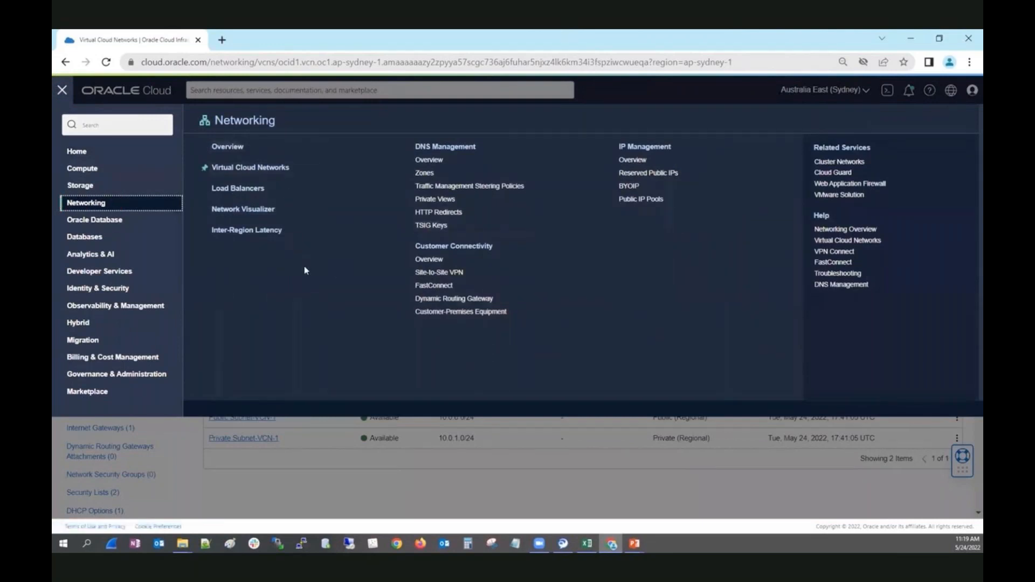
pyautogui.click(433, 300)
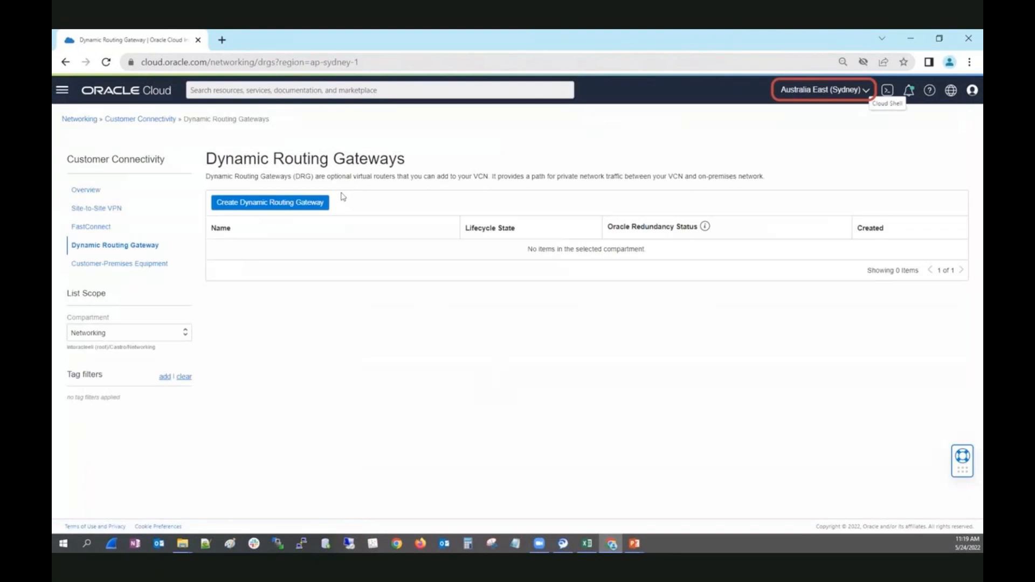
pyautogui.click(296, 203)
pyautogui.click(409, 166)
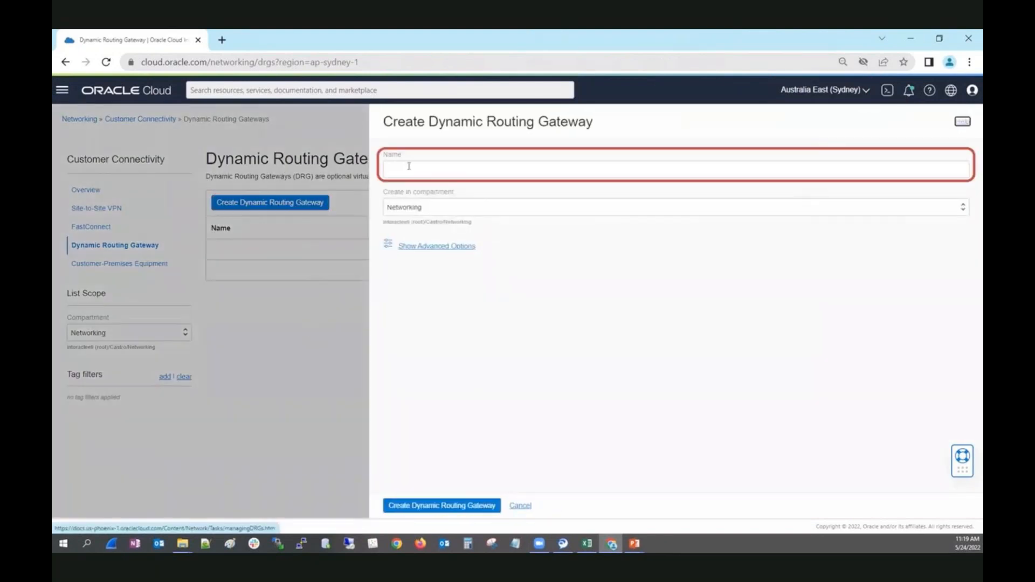
pyautogui.click(408, 167)
pyautogui.write('DRG-1')
pyautogui.click(442, 505)
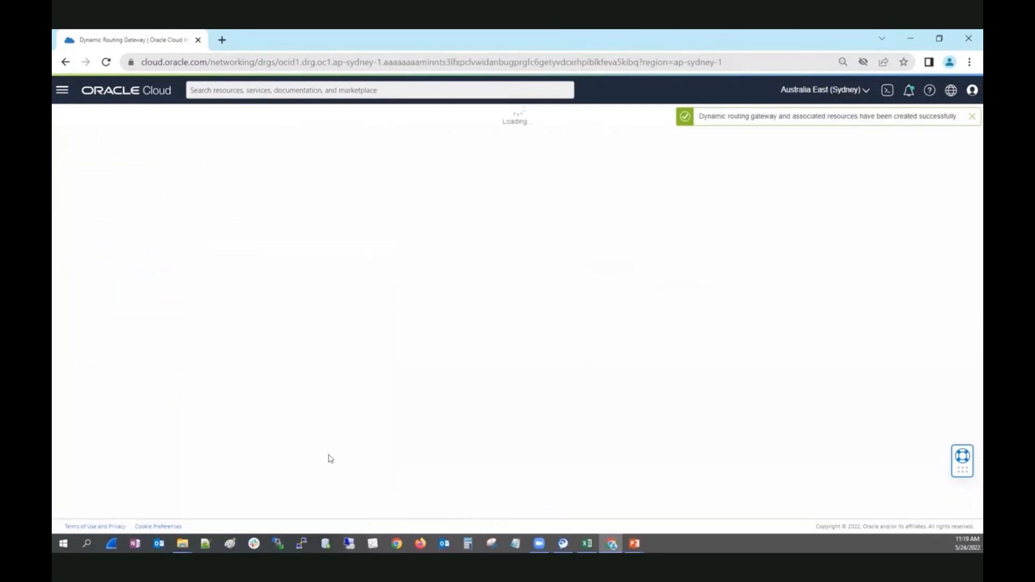
pyautogui.click(864, 91)
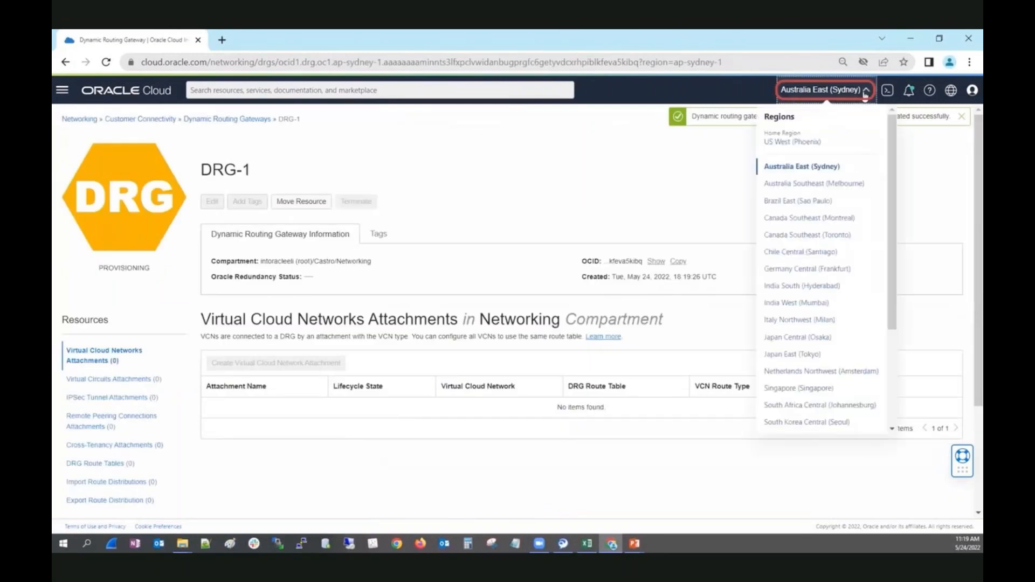
# Step: Create a gateway named DRG-2 in Melbourne, then return to the Sydney region
pyautogui.click(828, 184)
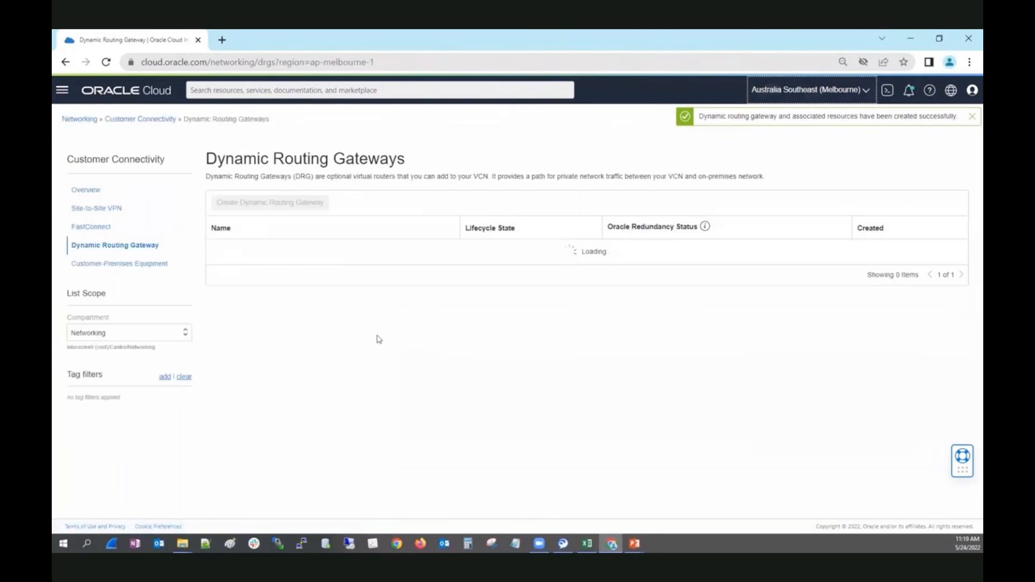
pyautogui.click(268, 209)
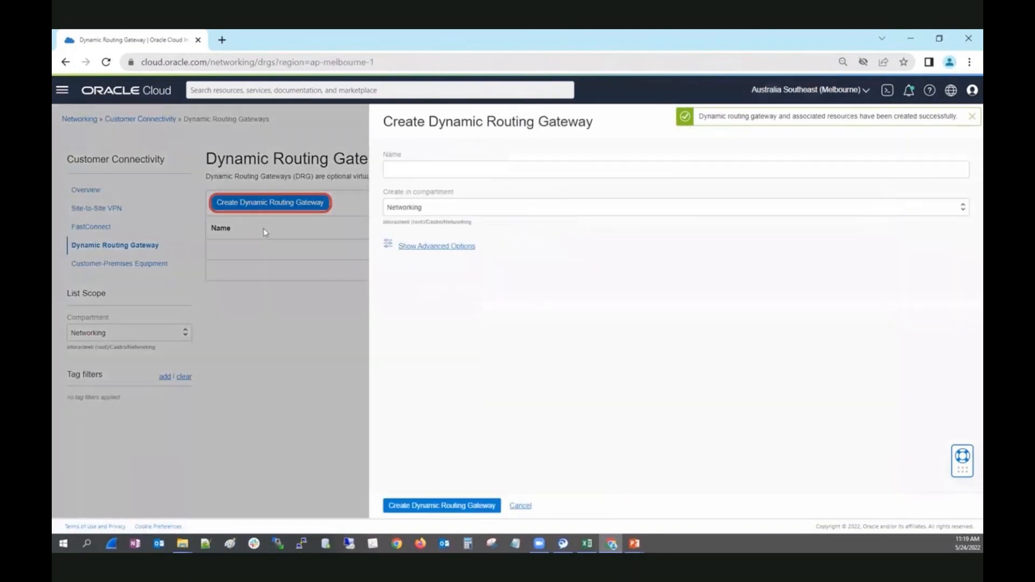
pyautogui.click(425, 172)
pyautogui.write('D')
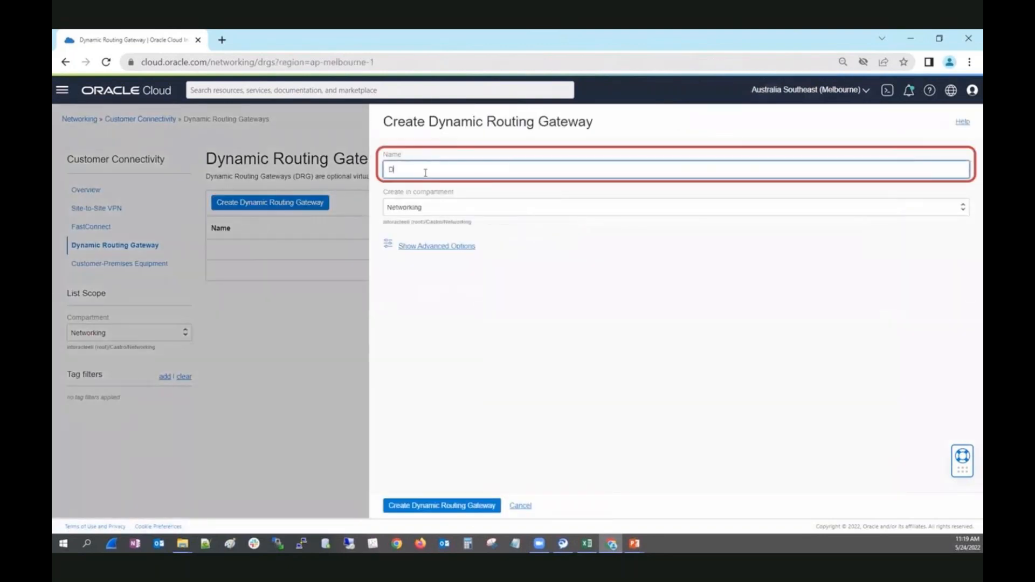
pyautogui.write('RG-2')
pyautogui.click(467, 504)
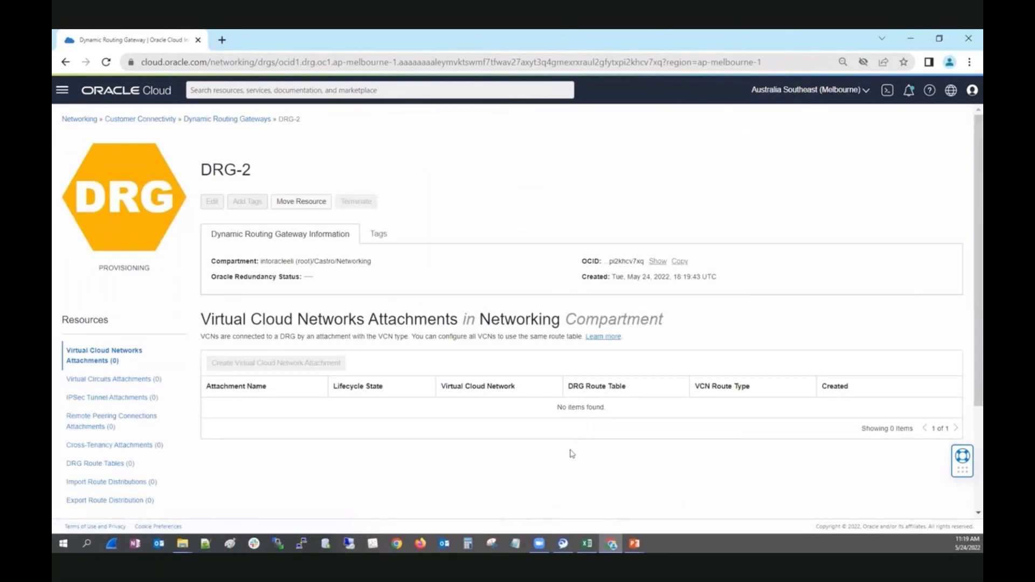
pyautogui.click(866, 93)
pyautogui.click(770, 169)
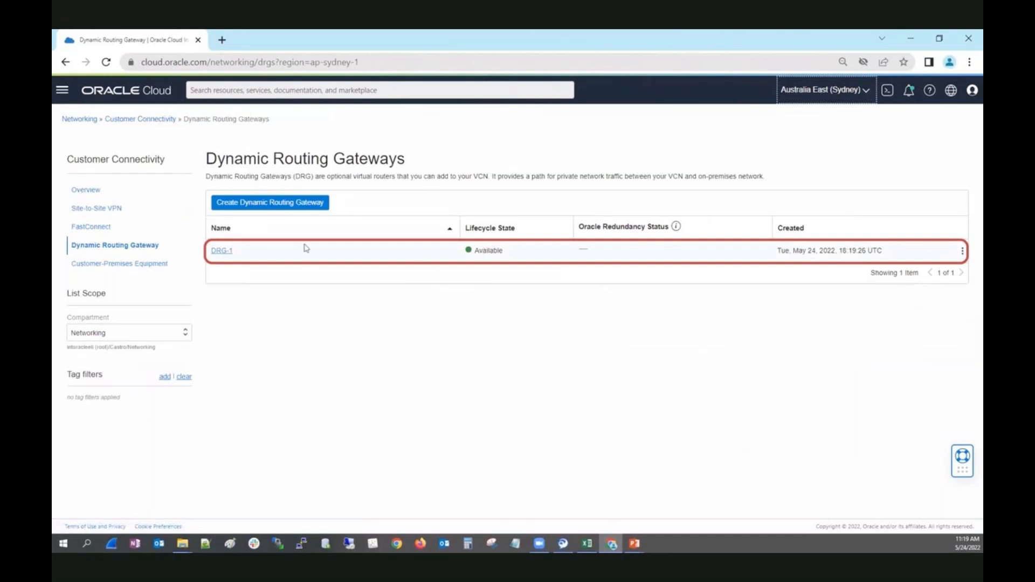
# Step: Open DRG-1 and start a new virtual cloud network attachment
pyautogui.click(222, 251)
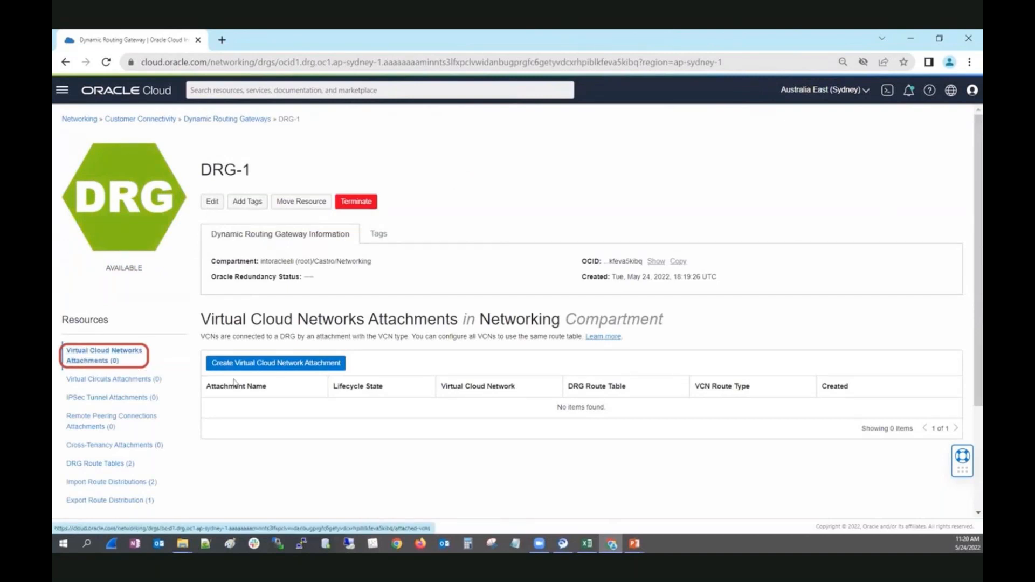
pyautogui.click(249, 366)
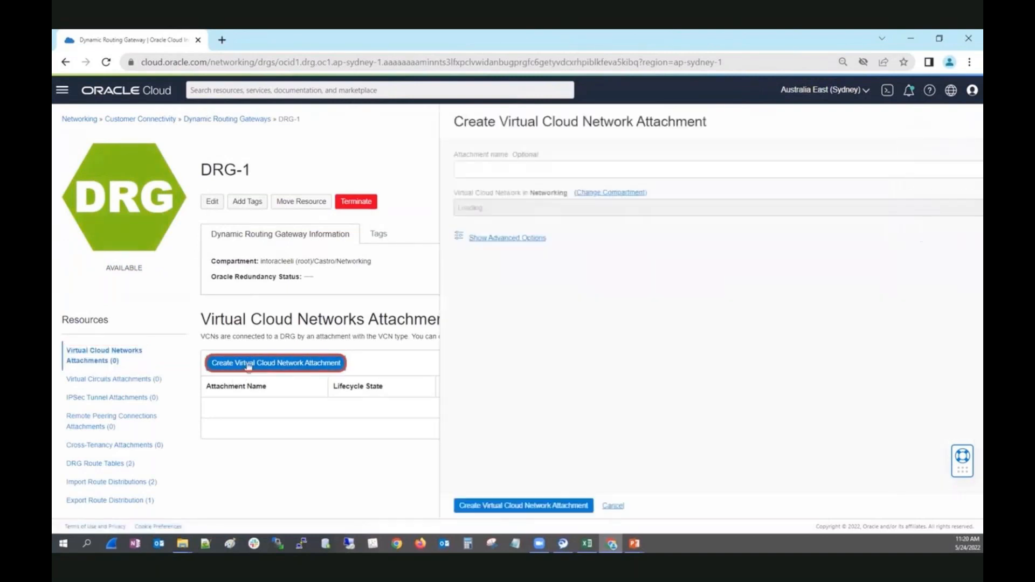
pyautogui.click(447, 167)
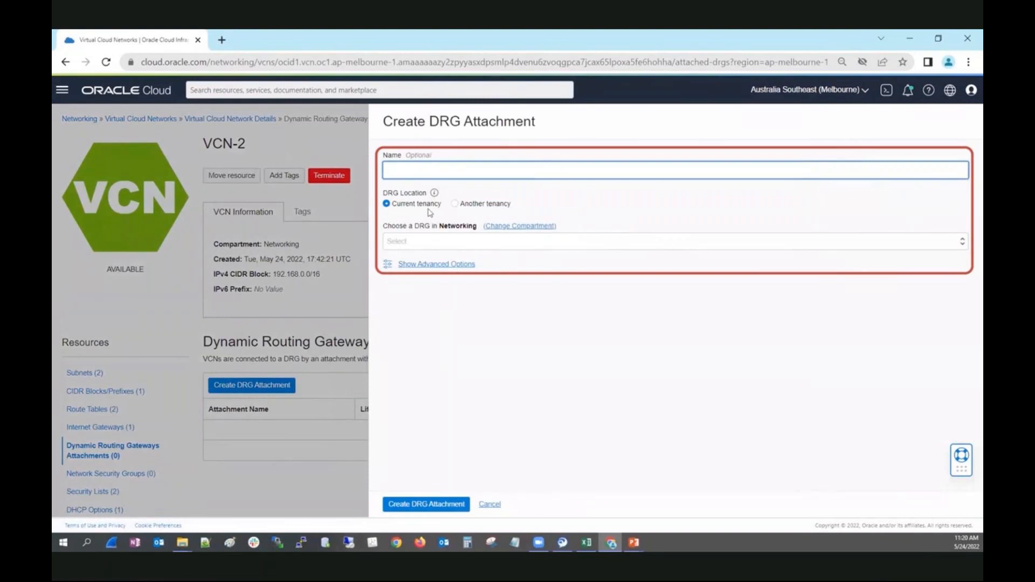
# Step: Attach VCN-2 to DRG-2 in the current tenancy, then return to Sydney
pyautogui.click(455, 205)
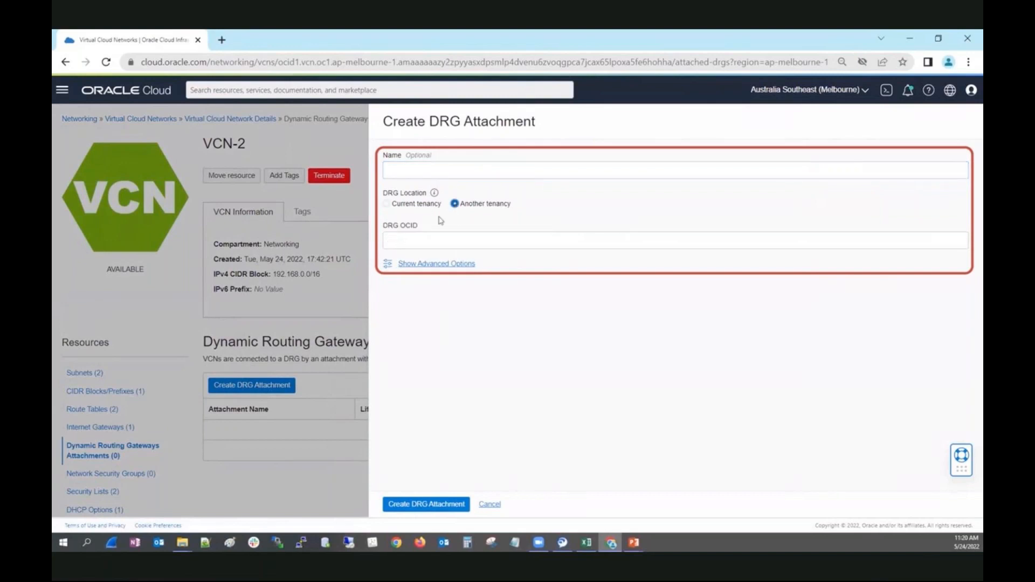
pyautogui.click(386, 204)
pyautogui.click(416, 246)
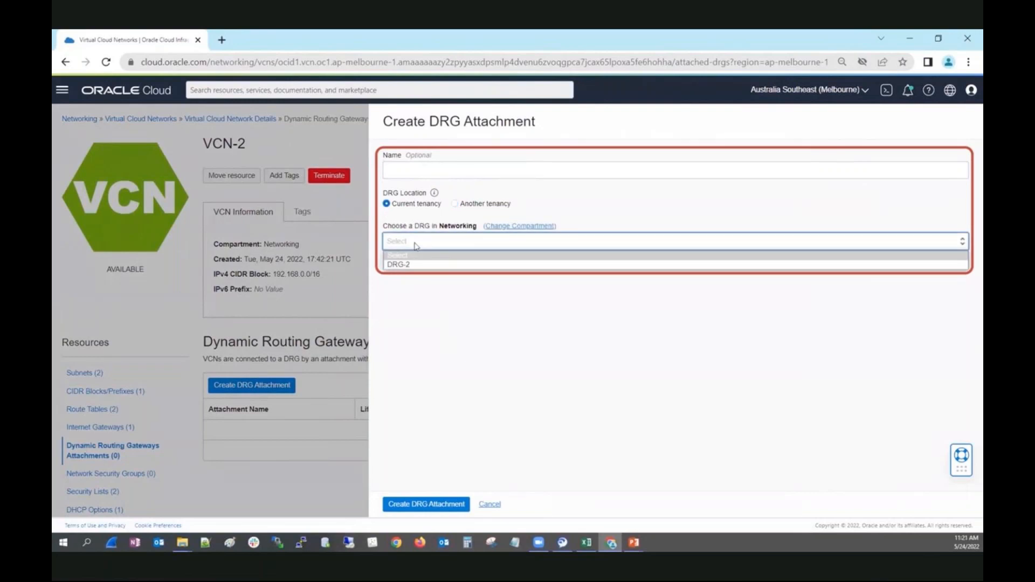
pyautogui.click(410, 267)
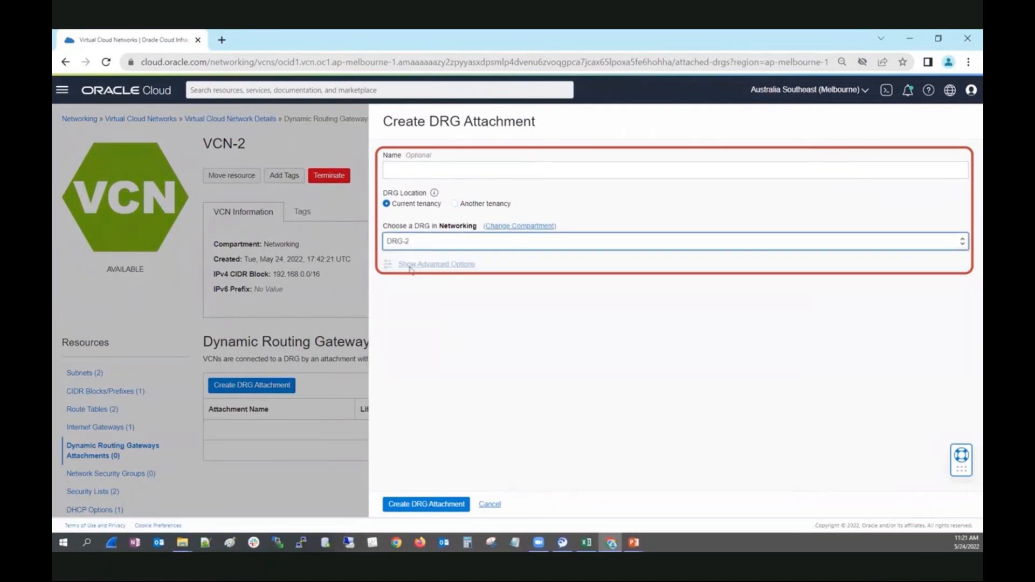
pyautogui.click(423, 504)
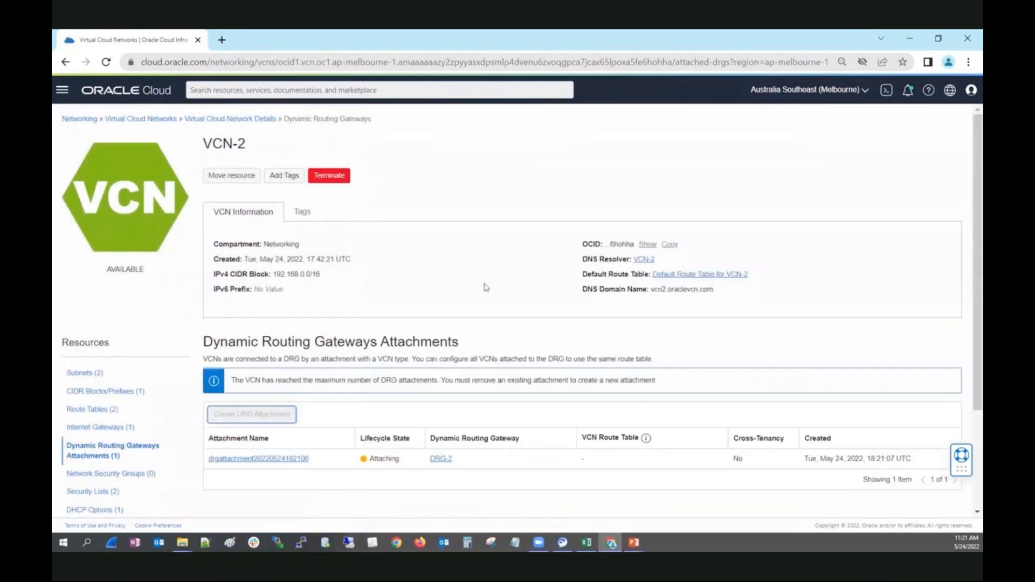
pyautogui.click(865, 93)
pyautogui.click(808, 166)
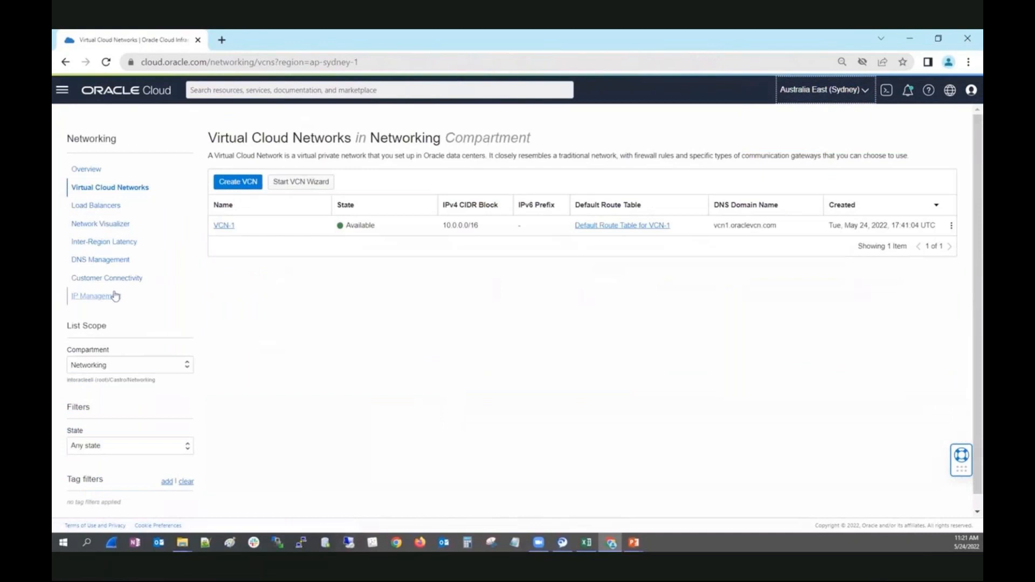
# Step: Show the empty Remote Peering Connections Attachments list for DRG-1
pyautogui.click(106, 277)
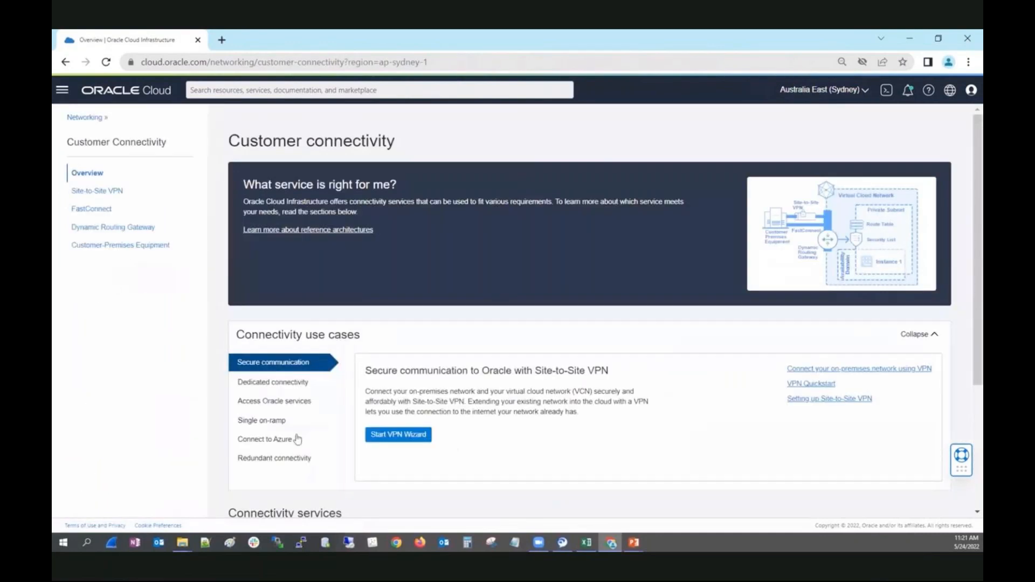
pyautogui.click(135, 229)
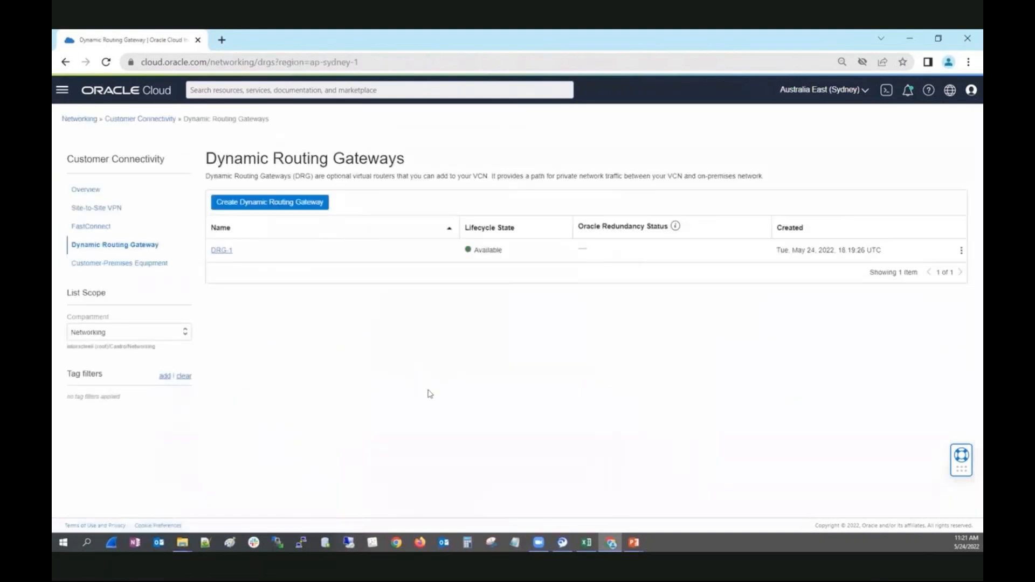
pyautogui.click(222, 250)
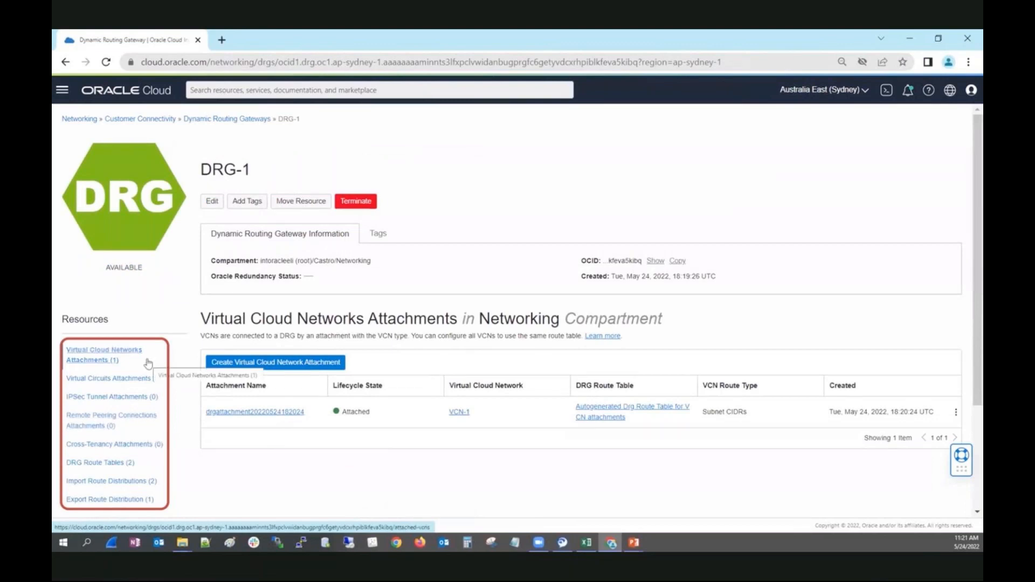
pyautogui.click(108, 421)
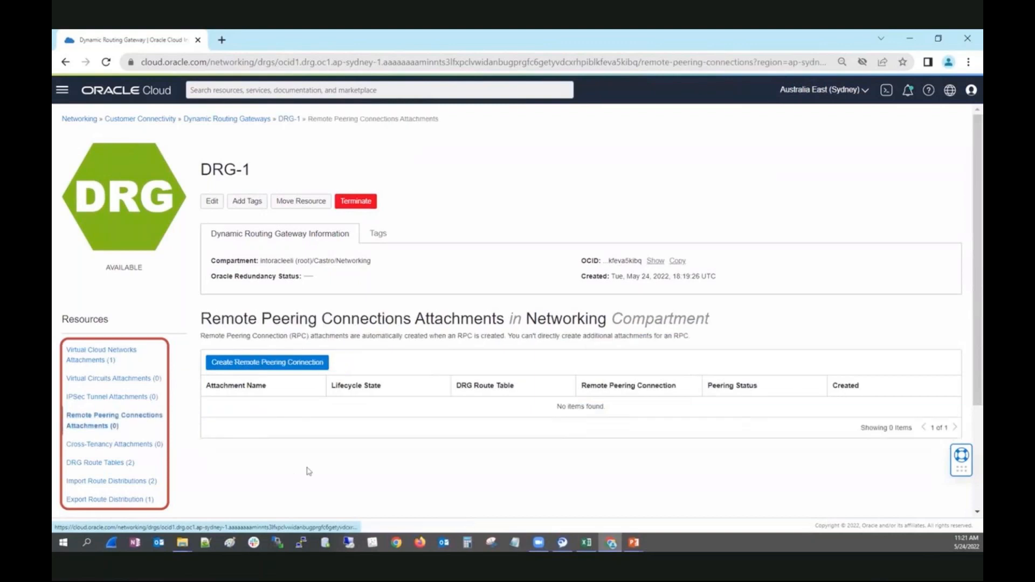
# Step: Add a remote peering connection named 2Melbourne to DRG-1
pyautogui.click(257, 369)
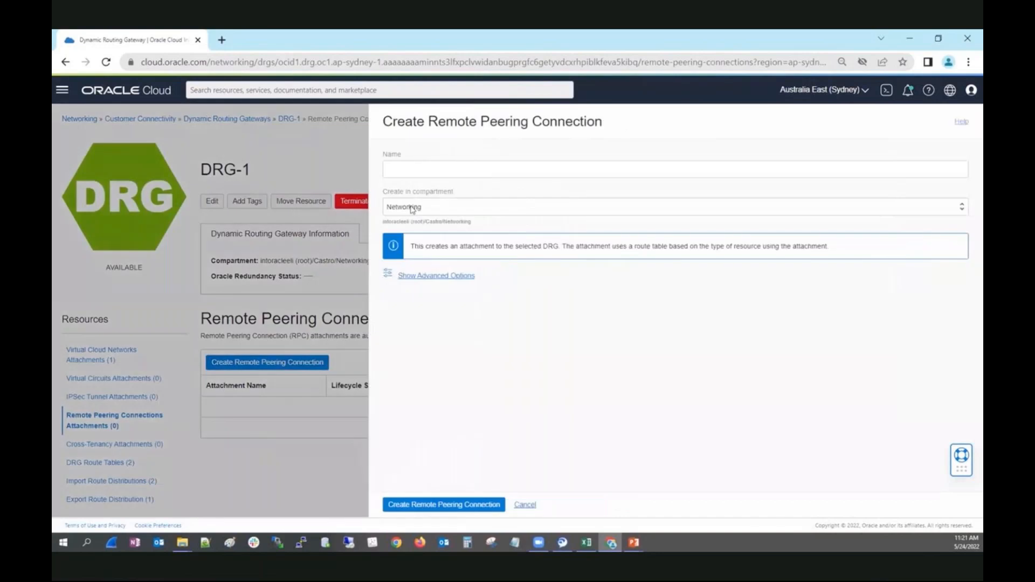
pyautogui.click(413, 167)
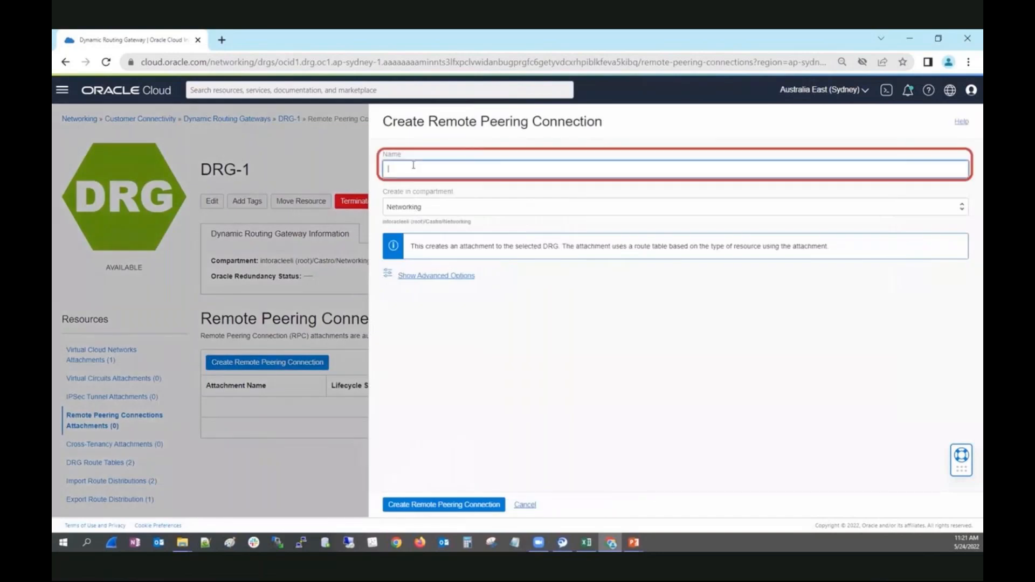
pyautogui.write('2Melbourne')
pyautogui.click(443, 506)
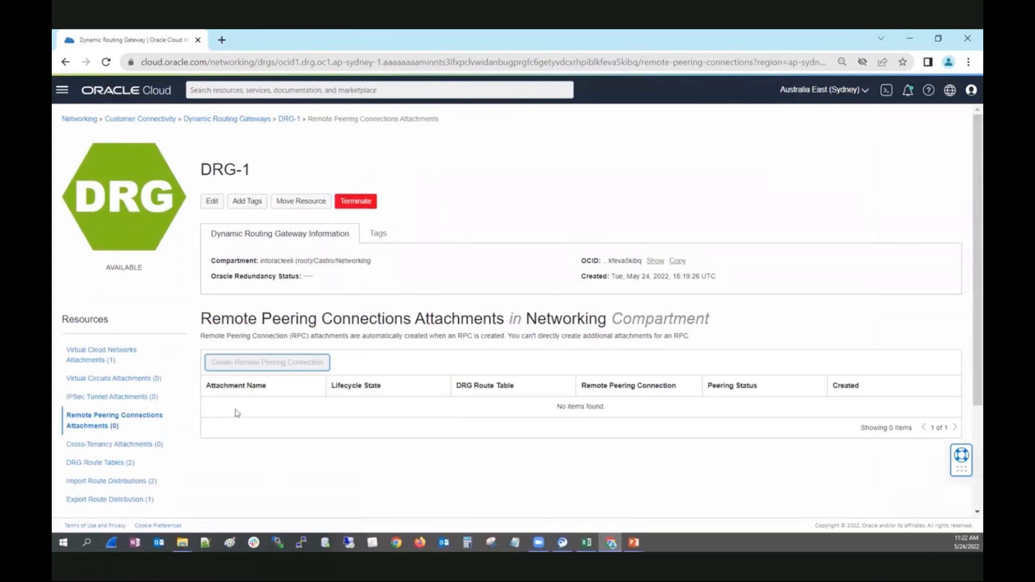
# Step: Switch the console region to Australia Southeast (Melbourne)
pyautogui.click(867, 97)
pyautogui.click(865, 96)
pyautogui.click(813, 184)
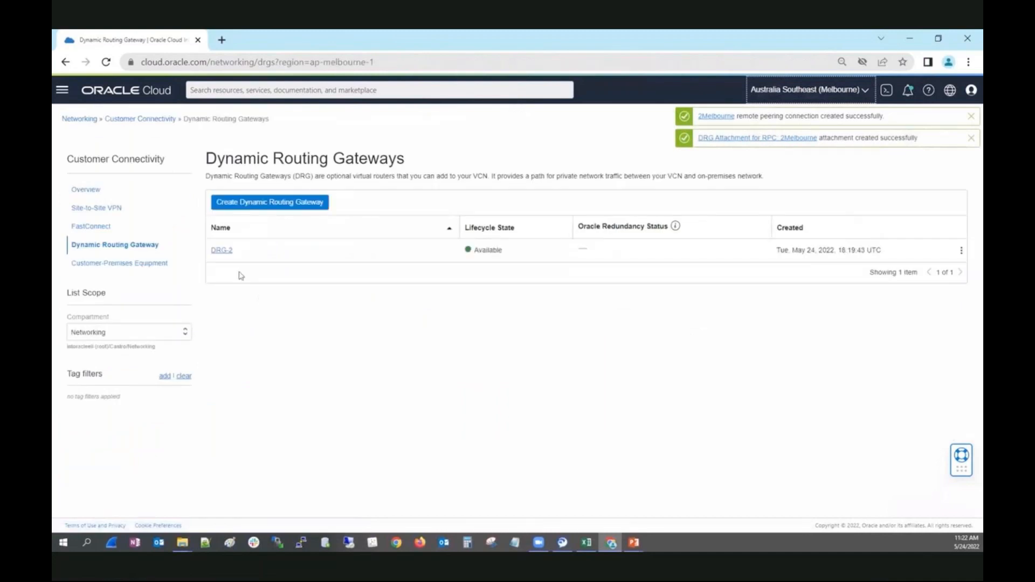
# Step: Add a remote peering connection named 2Sydney to Melbourne's DRG-2
pyautogui.click(216, 251)
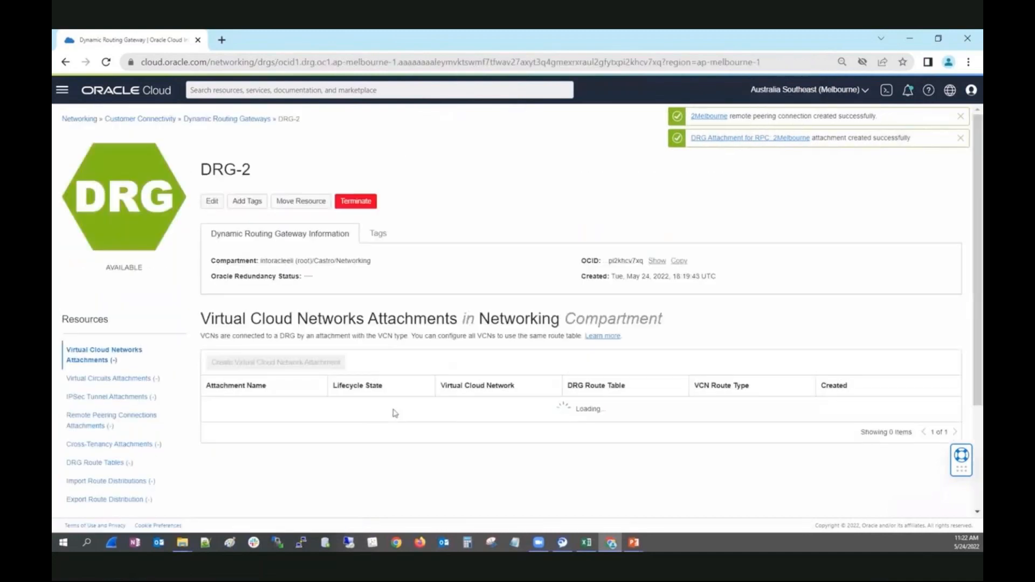
pyautogui.click(127, 420)
pyautogui.click(272, 365)
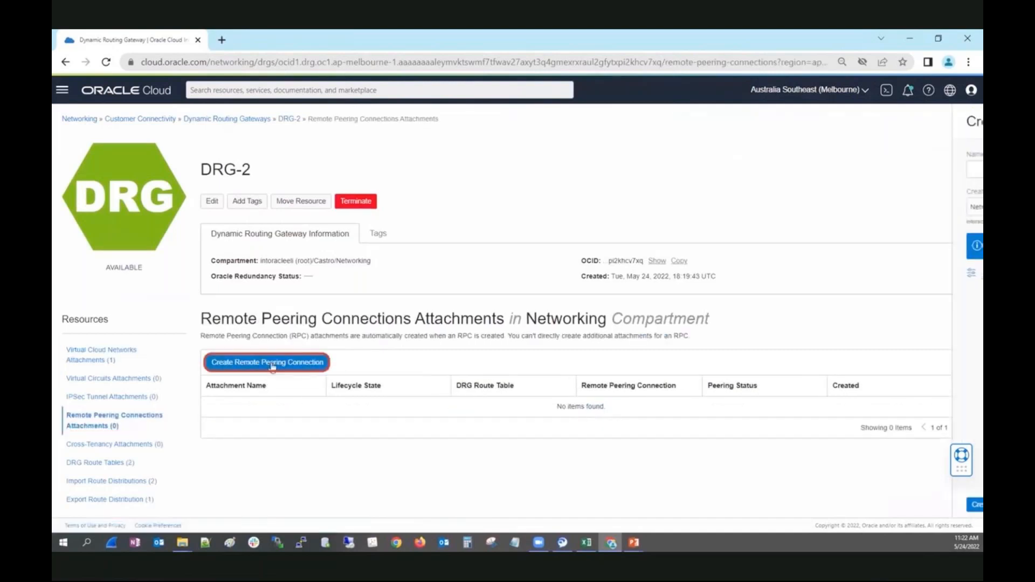
pyautogui.click(440, 172)
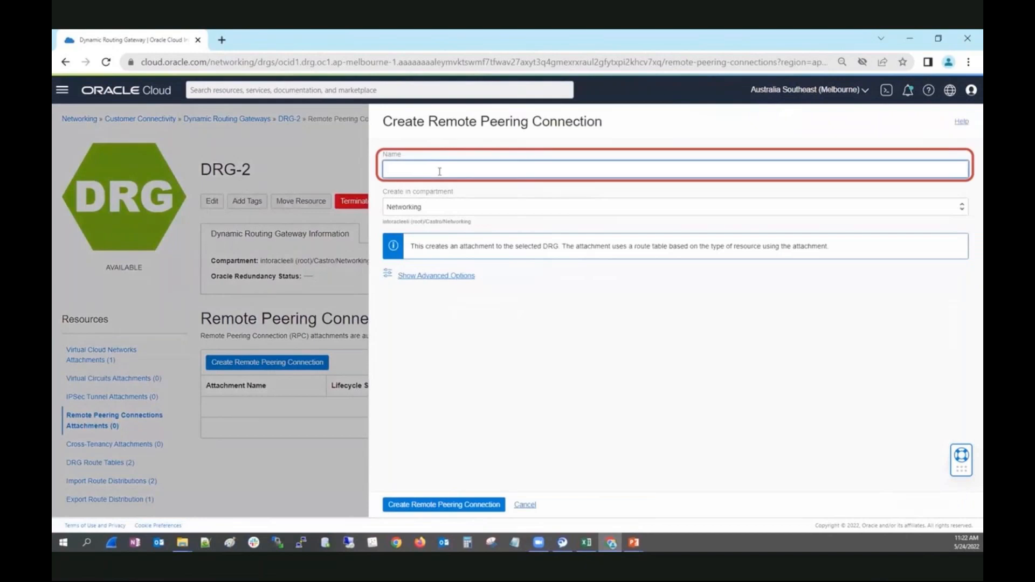
pyautogui.write('2Sydney')
pyautogui.click(458, 500)
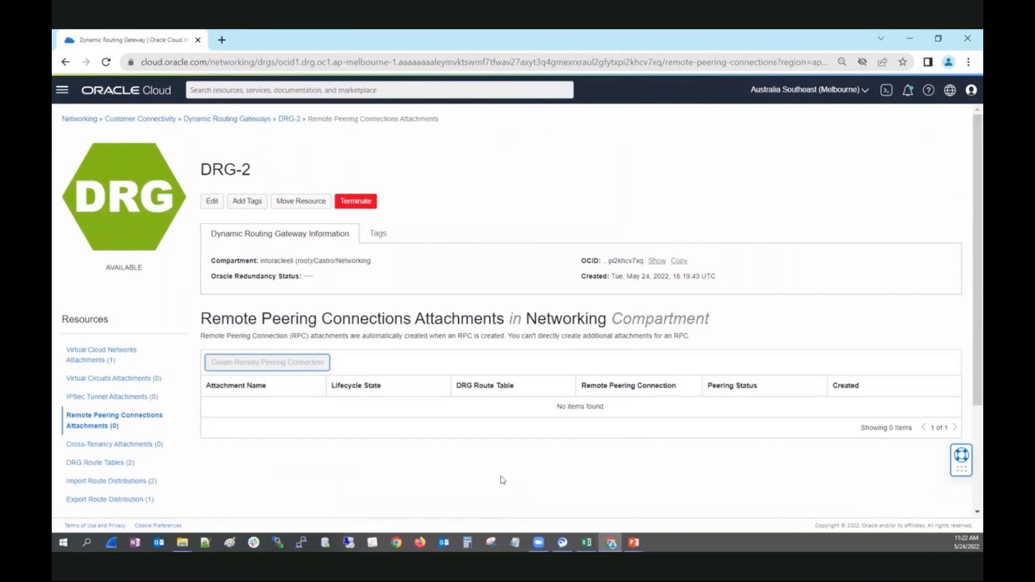
pyautogui.click(866, 90)
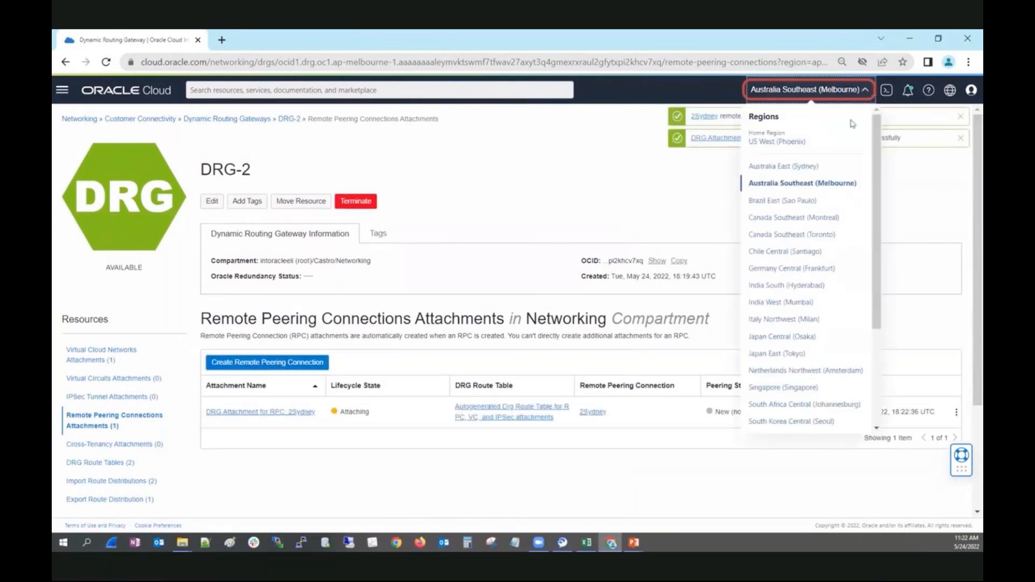
# Step: Return to Sydney and open DRG-1's 2Melbourne remote peering connection details
pyautogui.click(798, 171)
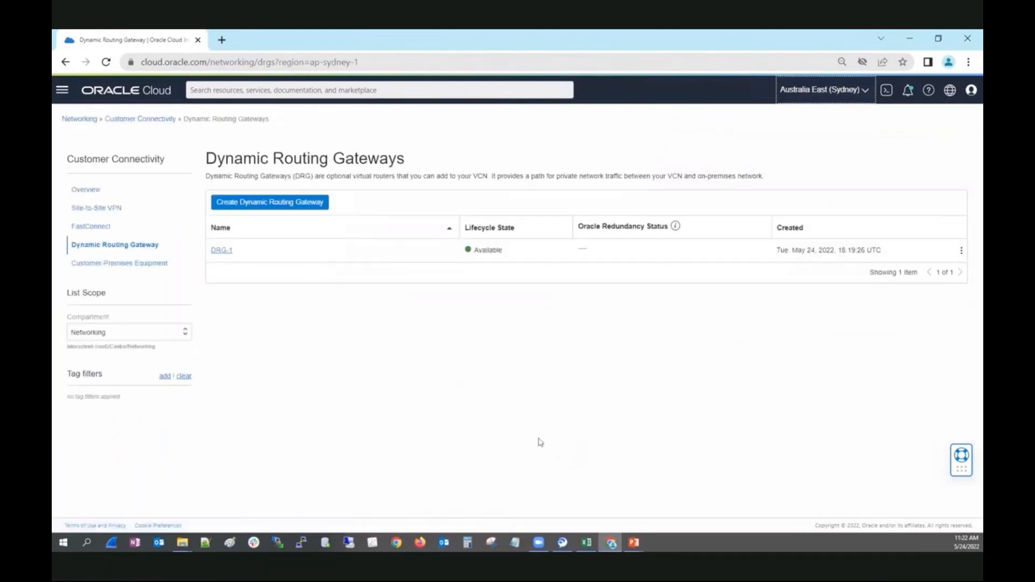
pyautogui.click(221, 251)
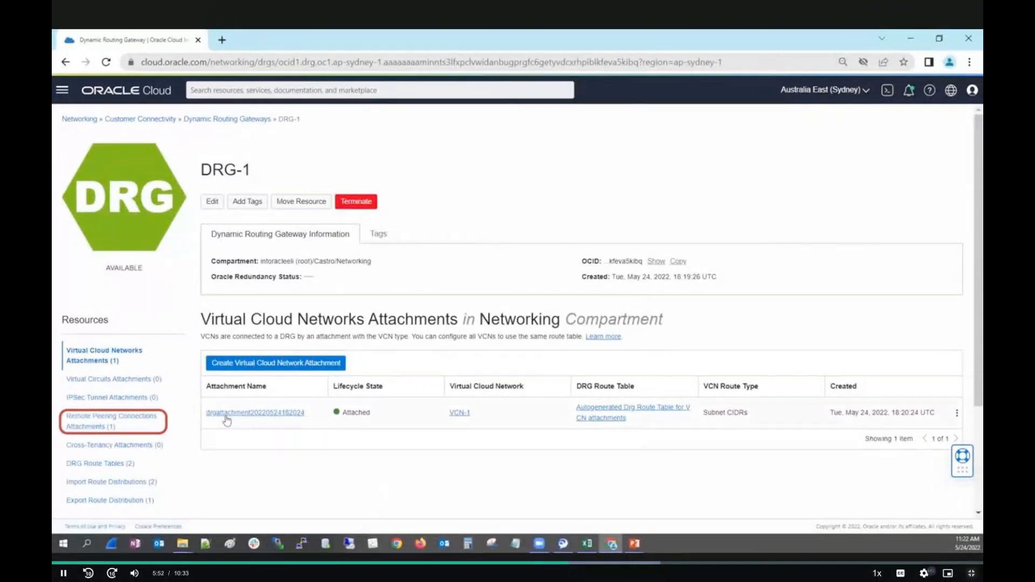
pyautogui.click(91, 420)
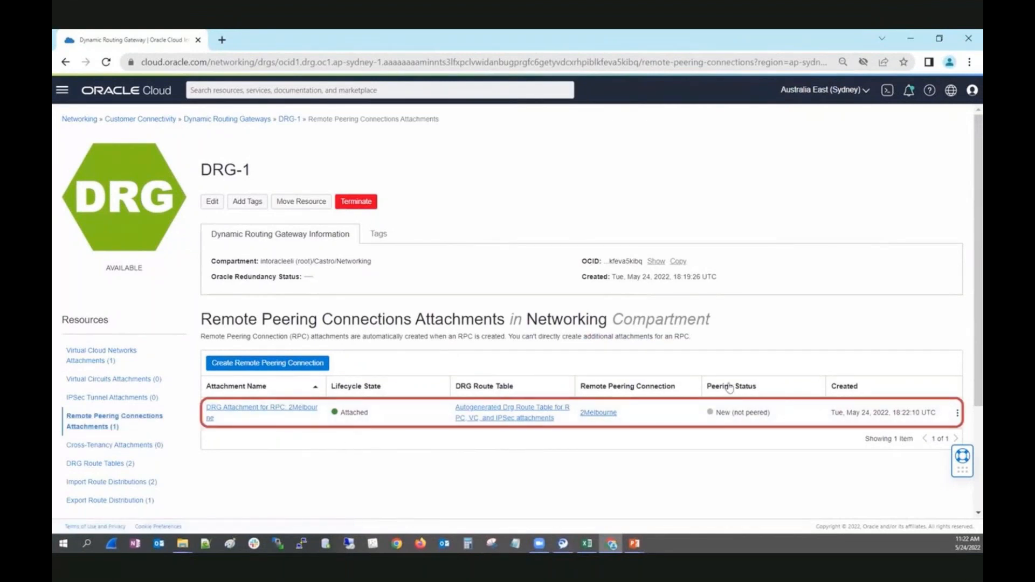
pyautogui.click(590, 413)
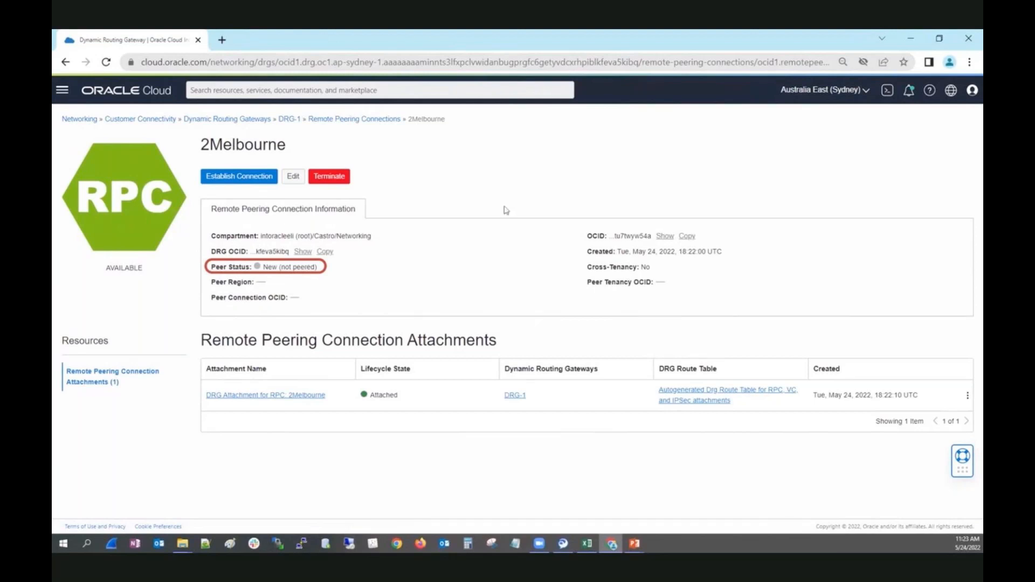
# Step: Copy the 2Melbourne connection's OCID and switch to the Australia Southeast (Melbourne) region
pyautogui.click(687, 239)
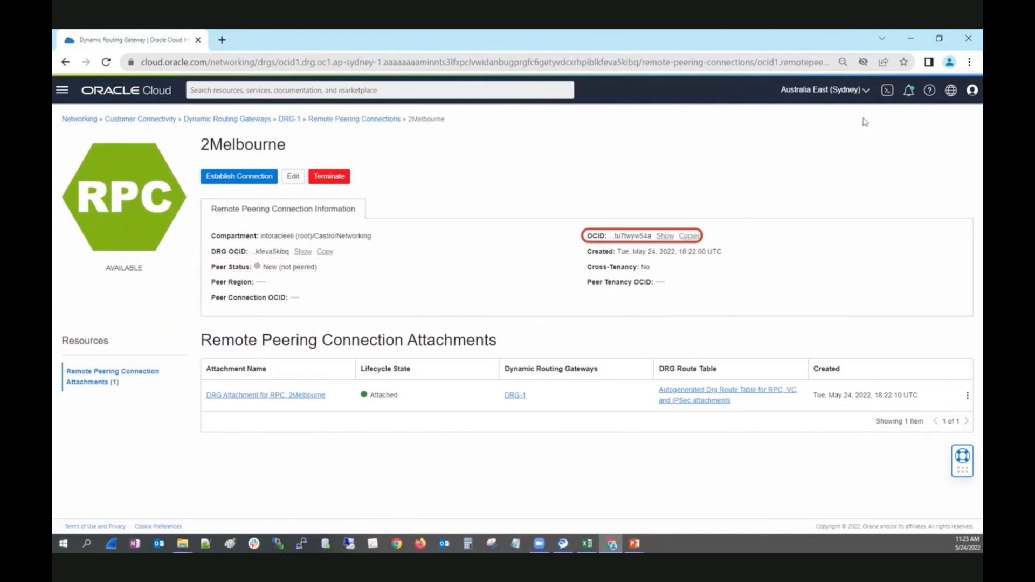
pyautogui.click(862, 91)
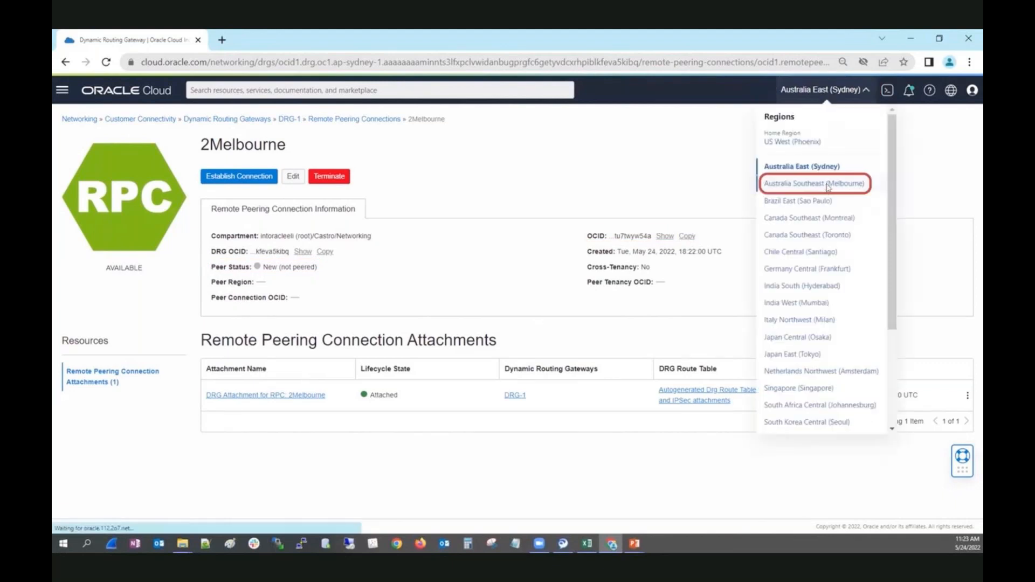
pyautogui.click(827, 183)
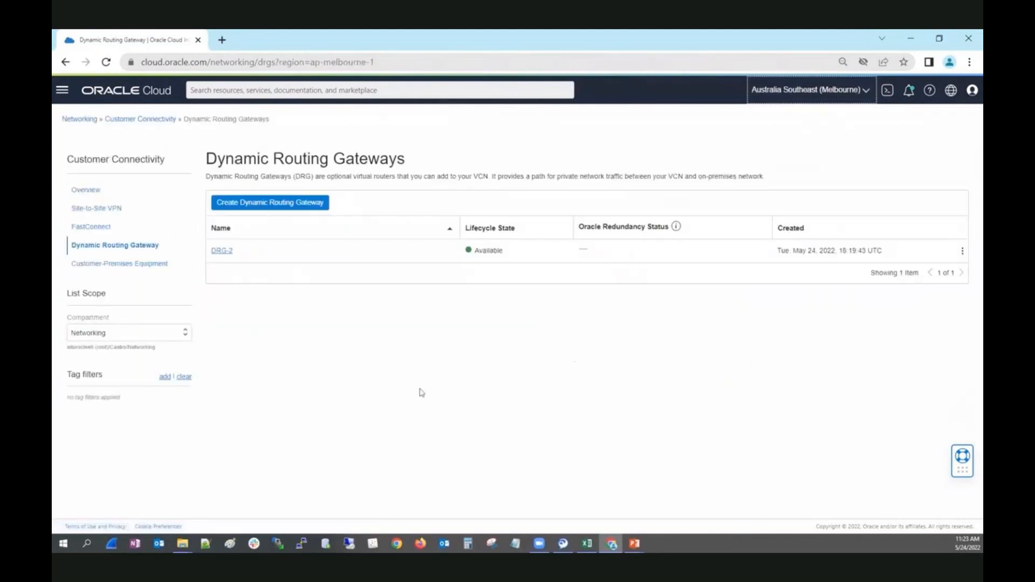
# Step: Open the 2Sydney remote peering connection under DRG-2
pyautogui.click(224, 251)
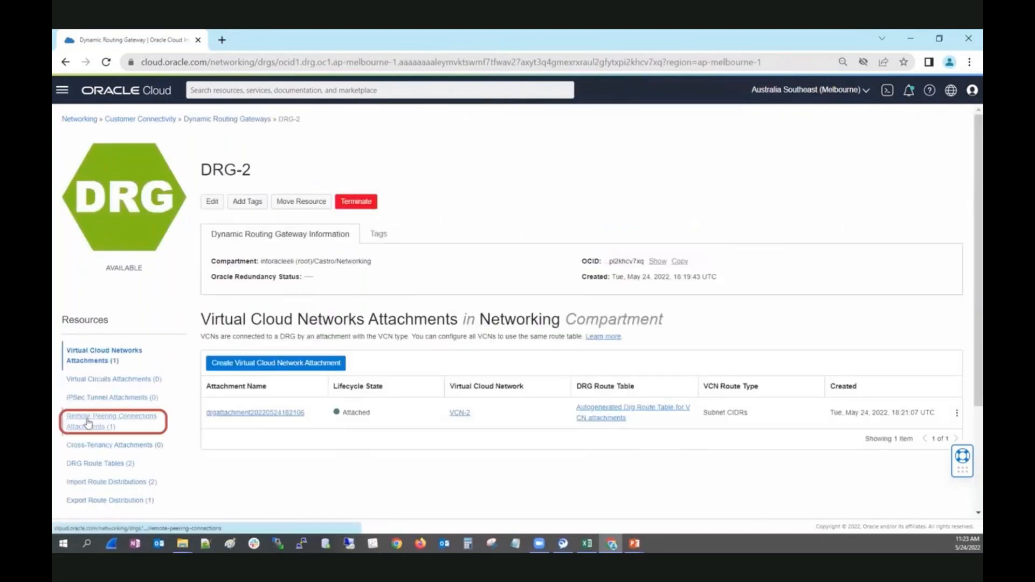
pyautogui.click(89, 422)
pyautogui.click(593, 410)
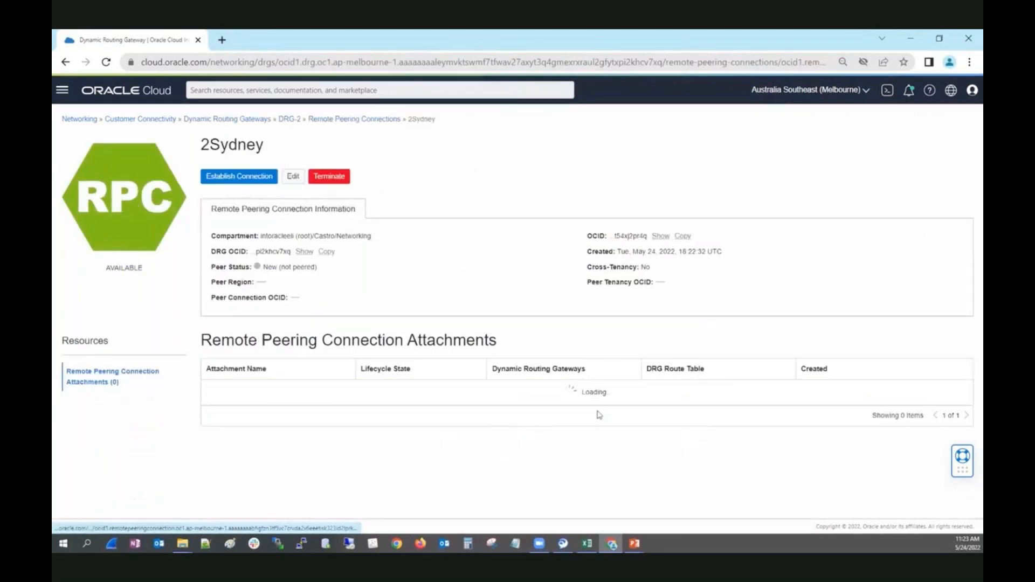
# Step: Establish peering to ap-sydney-1 using the pasted 2Melbourne connection OCID
pyautogui.click(251, 179)
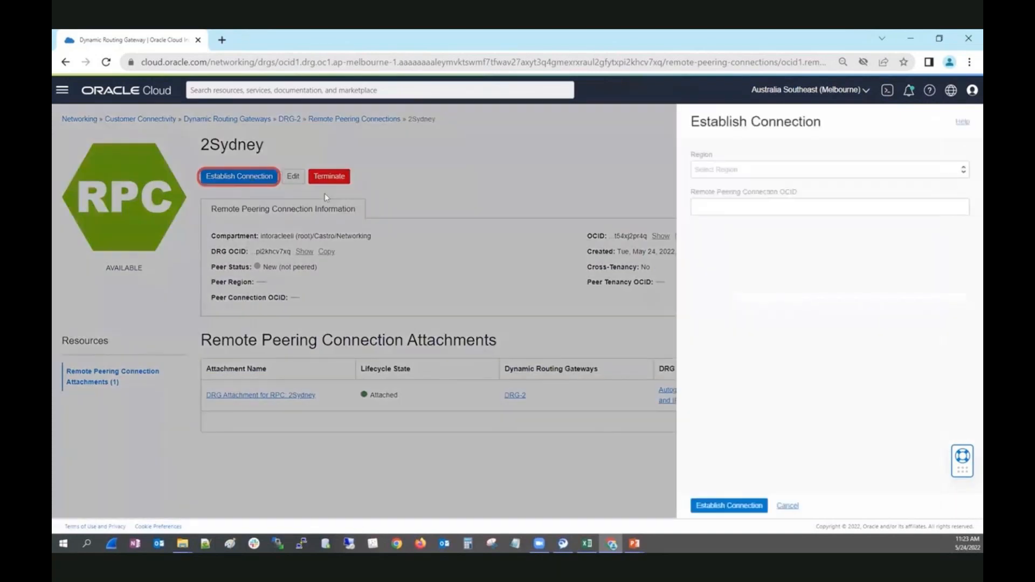
pyautogui.click(754, 174)
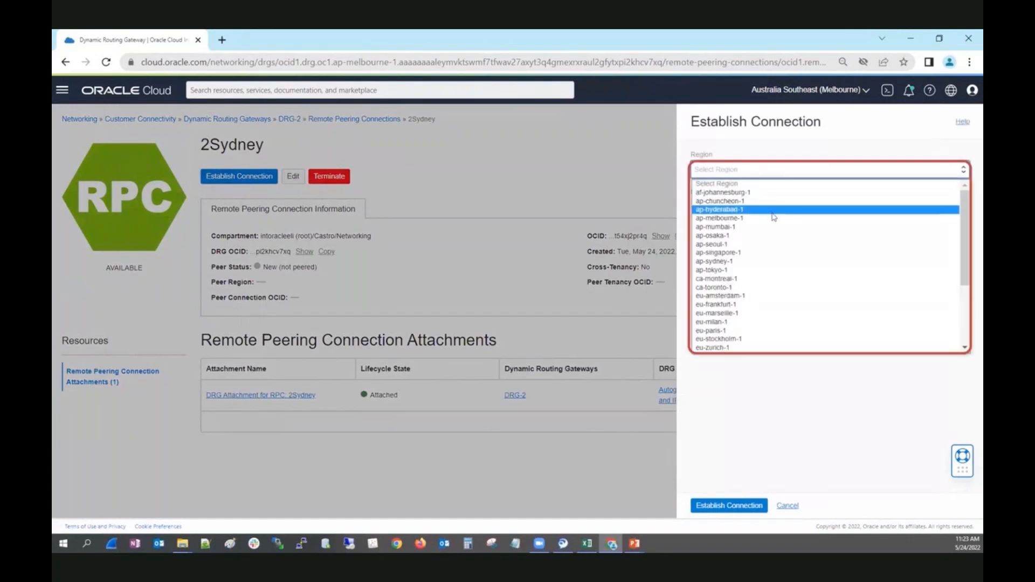
pyautogui.click(738, 261)
pyautogui.click(725, 208)
pyautogui.rightClick(726, 209)
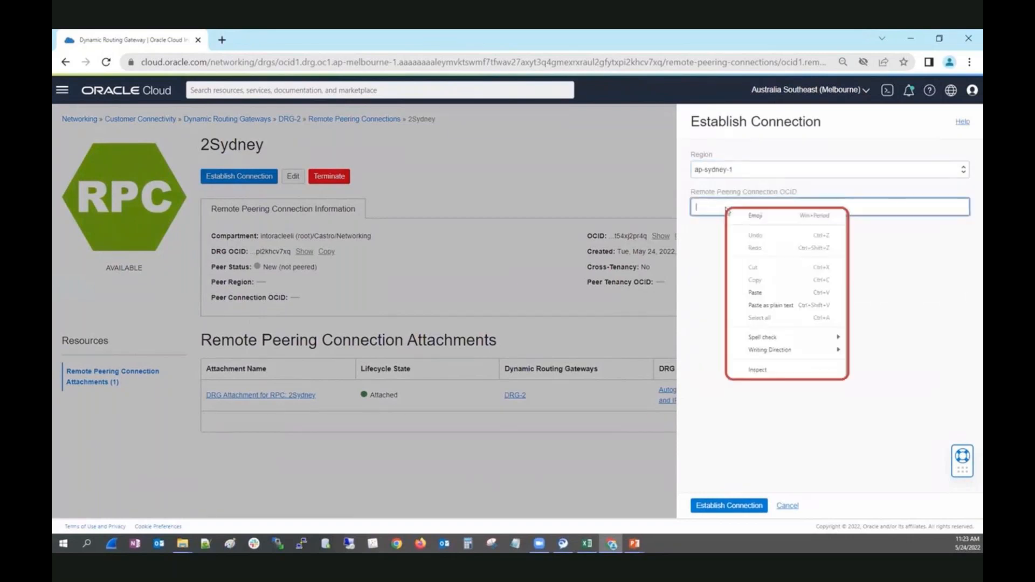
pyautogui.click(774, 305)
pyautogui.click(727, 506)
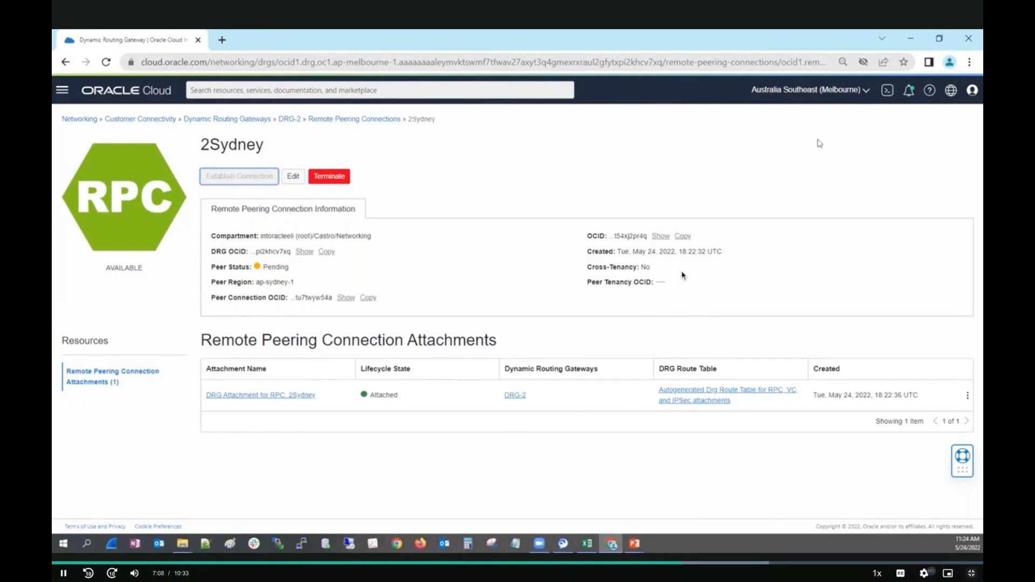
# Step: Open VCN-2's Default Route Table from the Networking overview
pyautogui.click(866, 90)
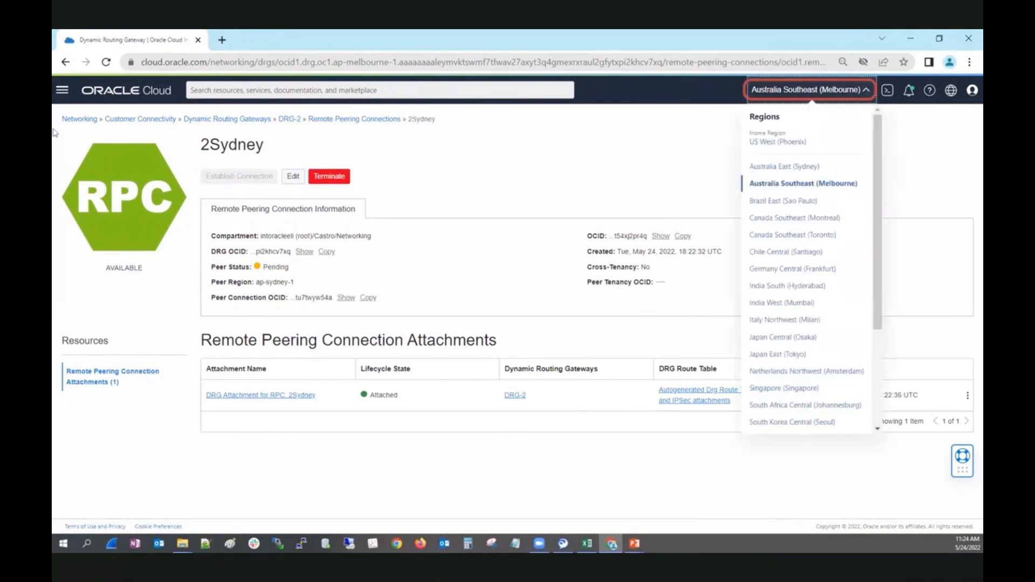
pyautogui.click(83, 124)
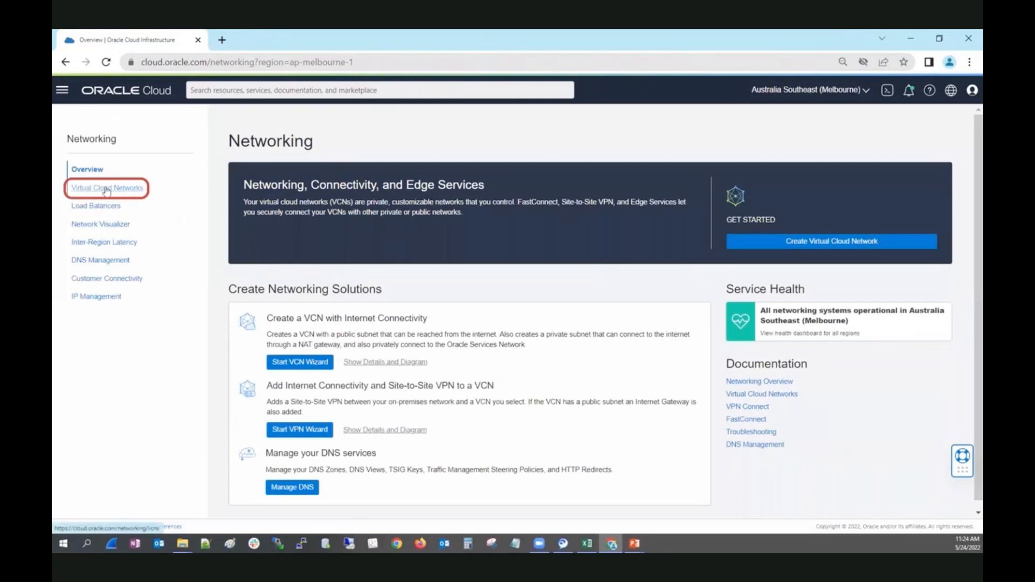
pyautogui.click(107, 190)
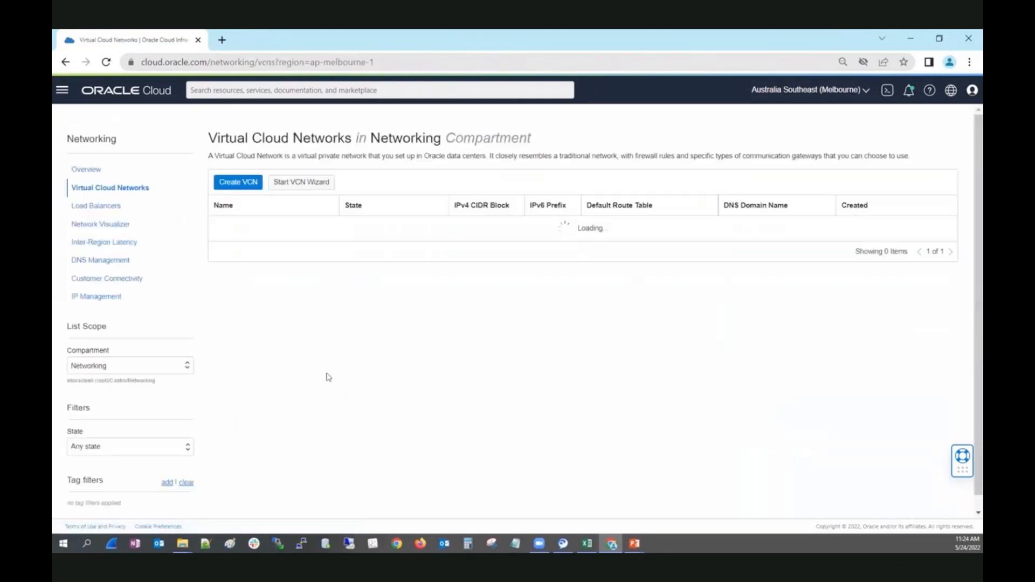
pyautogui.click(223, 229)
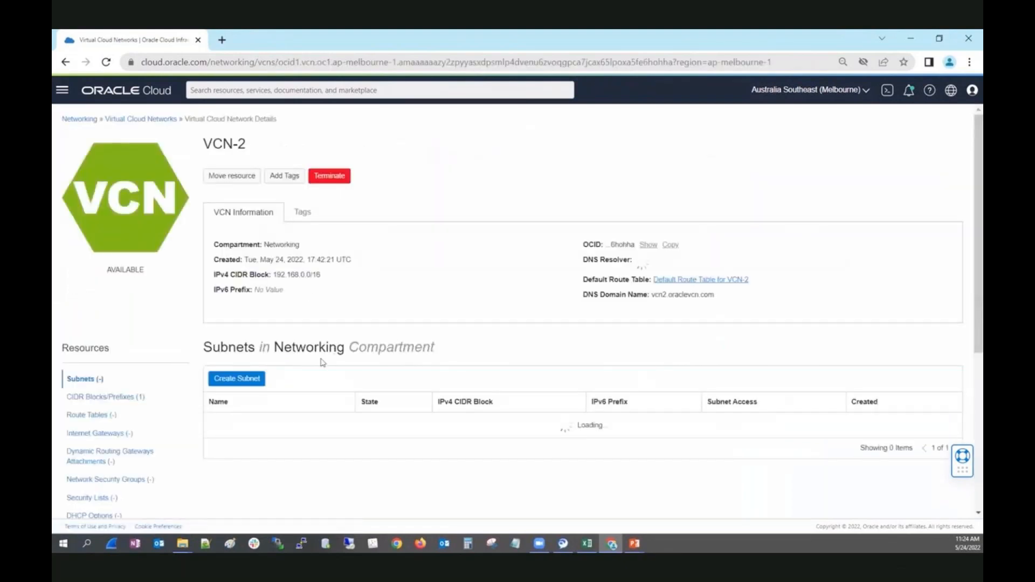
pyautogui.click(78, 415)
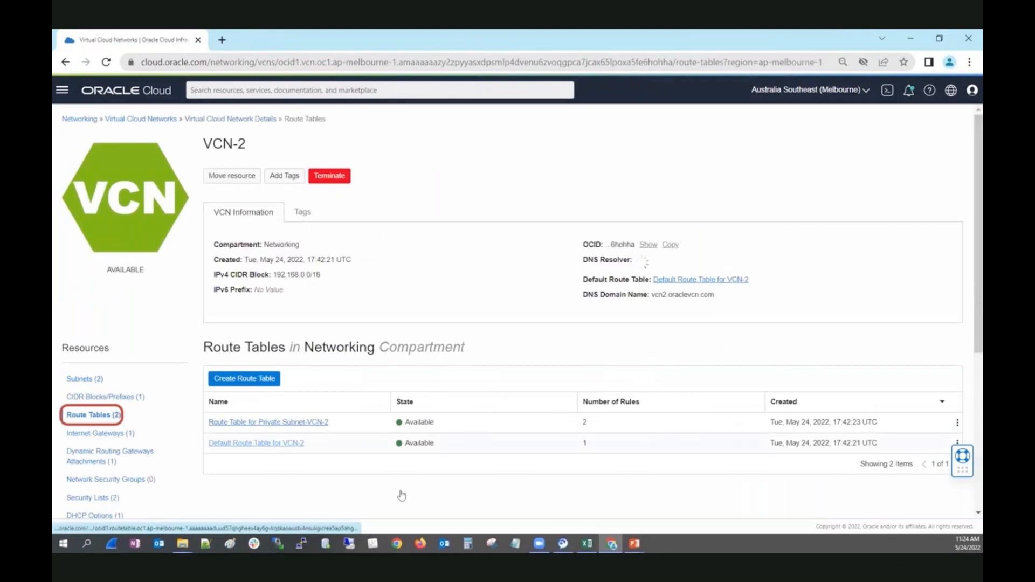
pyautogui.click(262, 439)
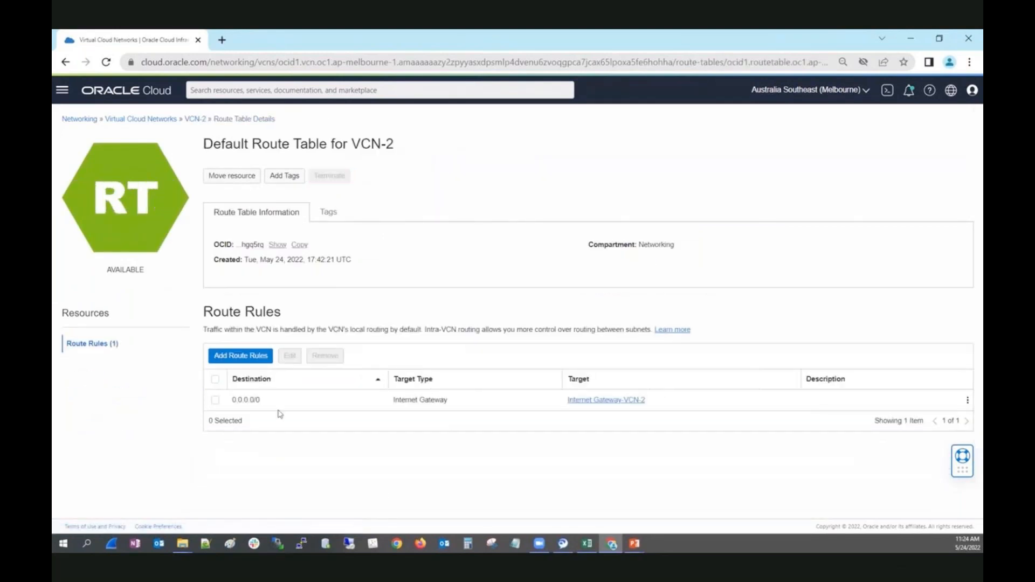
# Step: Add a route rule sending 10.0.0.0/16 to the Dynamic Routing Gateway DRG-2
pyautogui.click(254, 357)
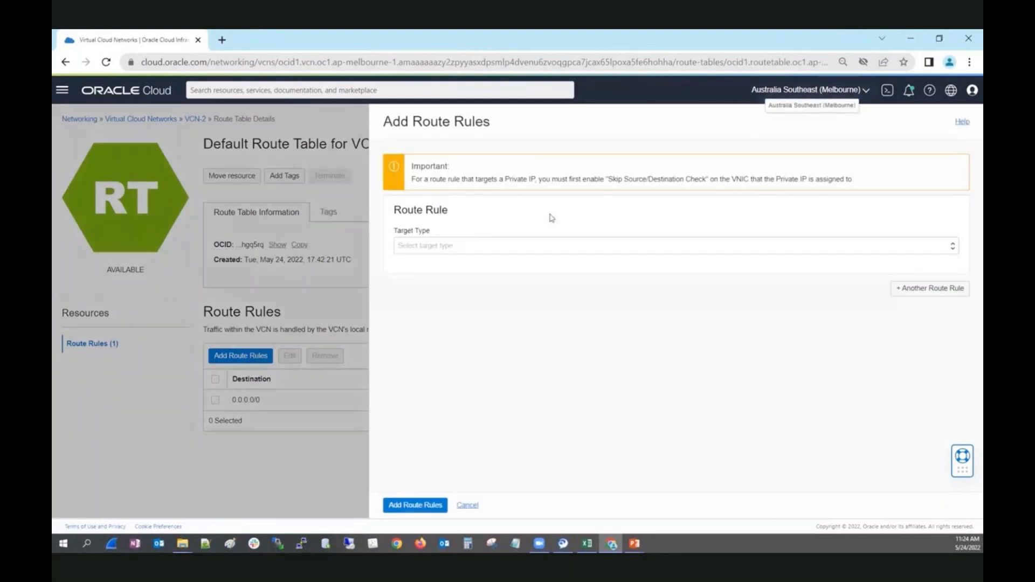
pyautogui.click(516, 253)
pyautogui.click(471, 275)
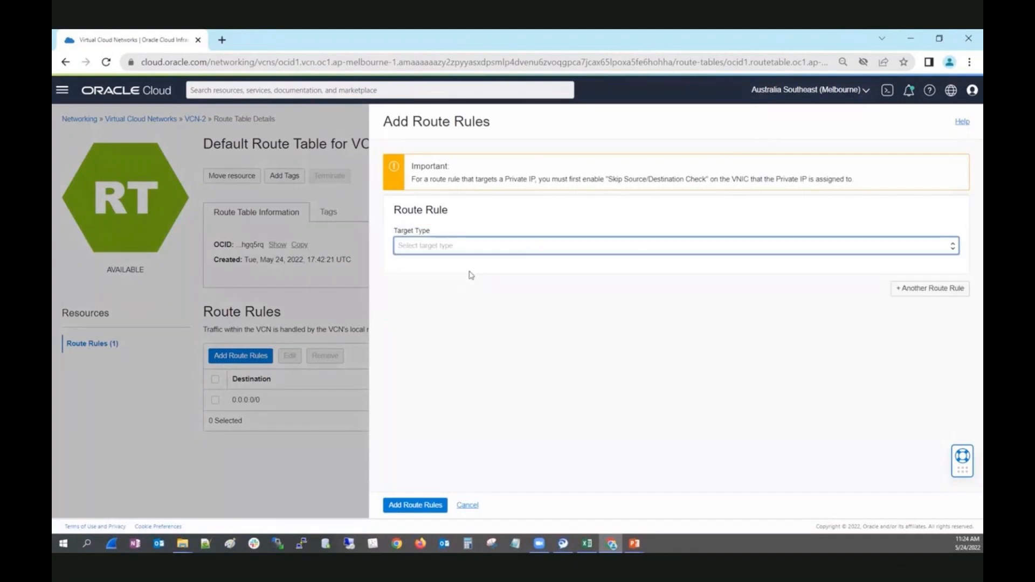
pyautogui.click(460, 281)
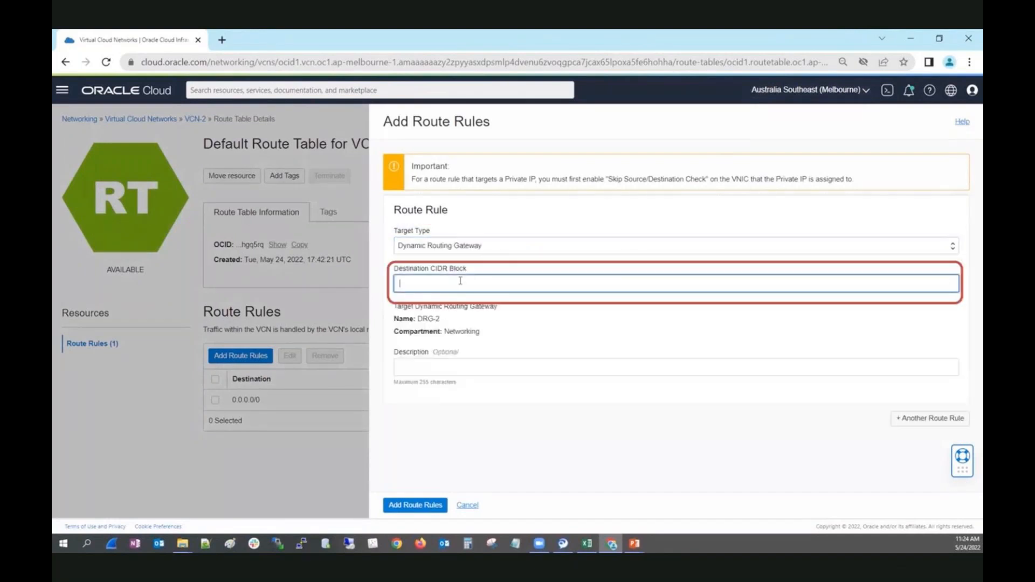
pyautogui.write('10.0.0.0')
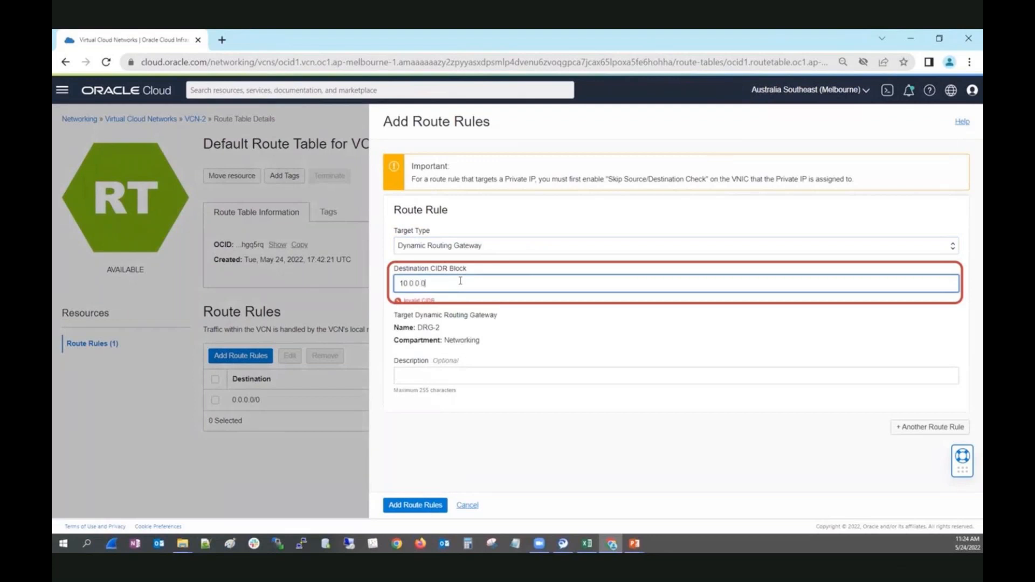
pyautogui.write('/16')
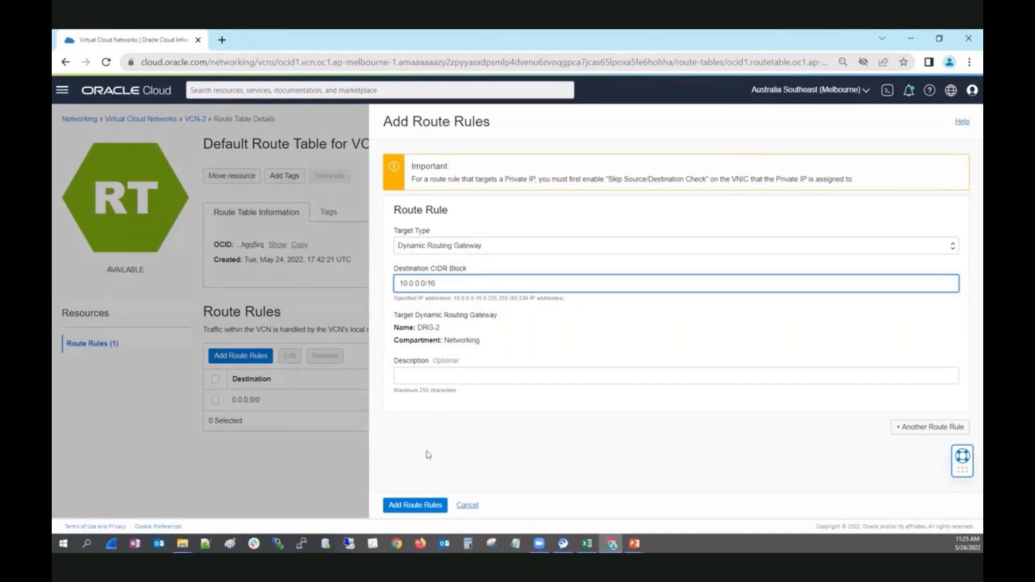
pyautogui.click(431, 505)
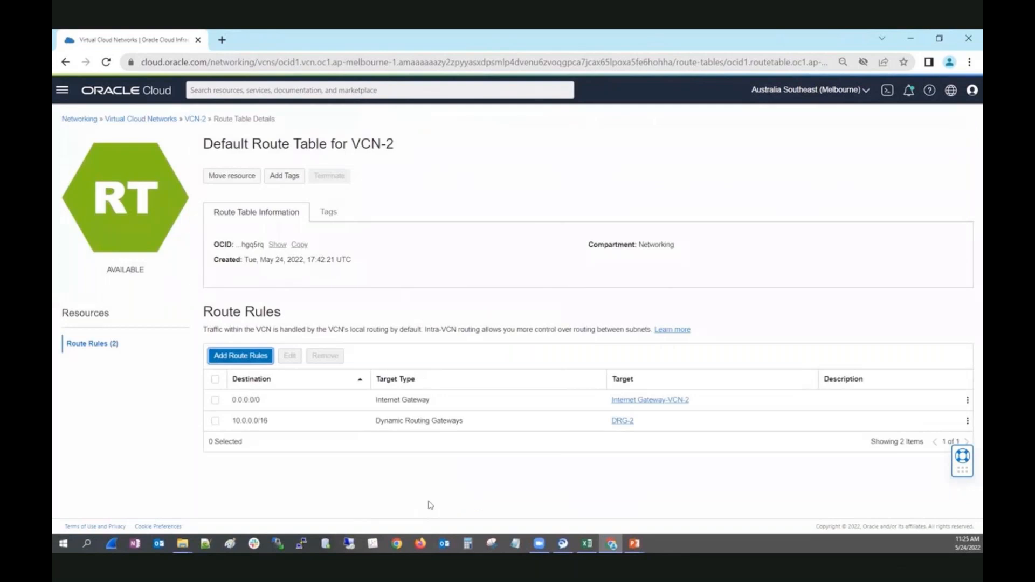
pyautogui.click(866, 92)
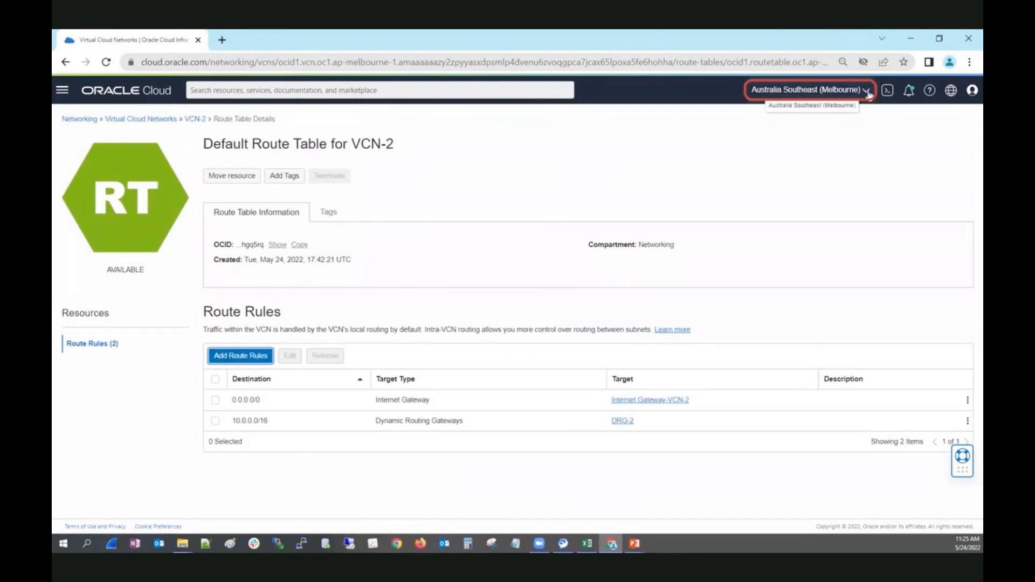
# Step: Switch to Sydney and open VCN-1's Default Route Table
pyautogui.click(799, 166)
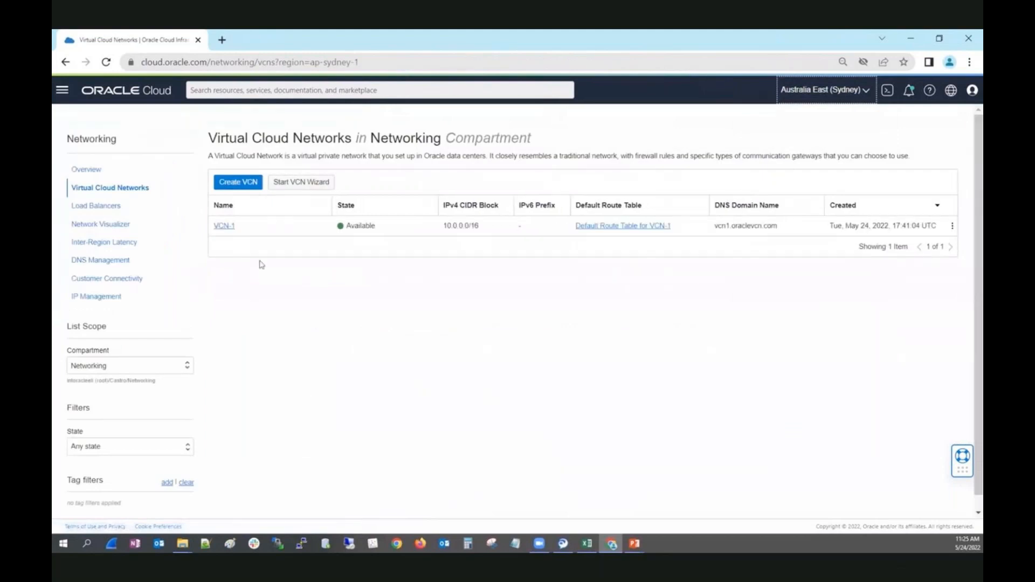
pyautogui.click(223, 226)
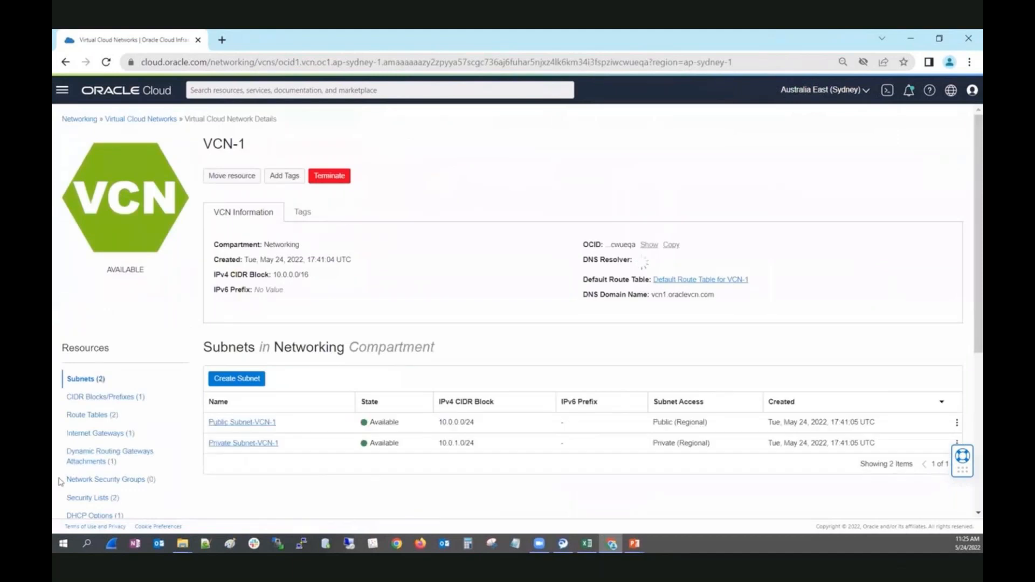
pyautogui.click(91, 414)
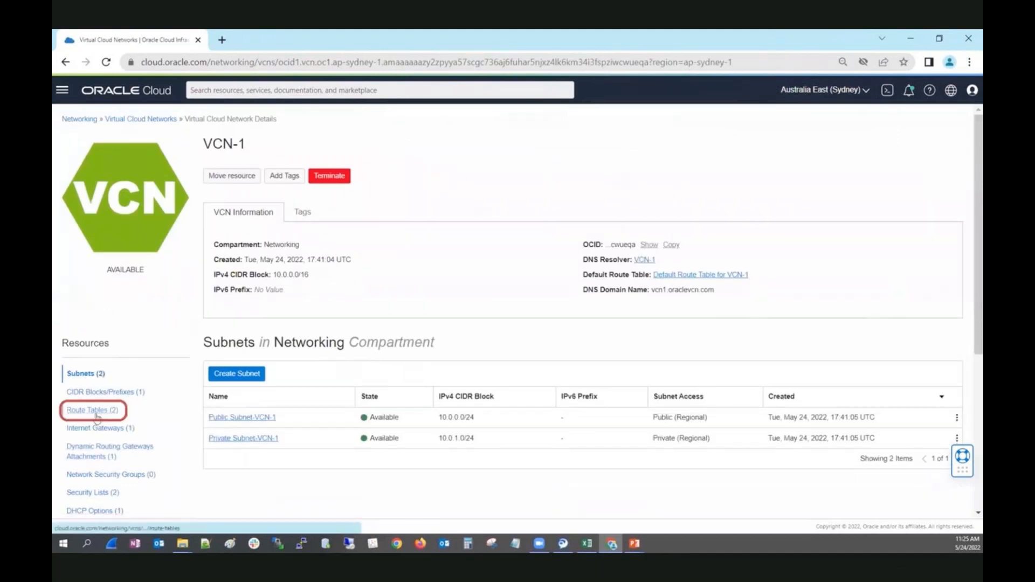
pyautogui.click(219, 440)
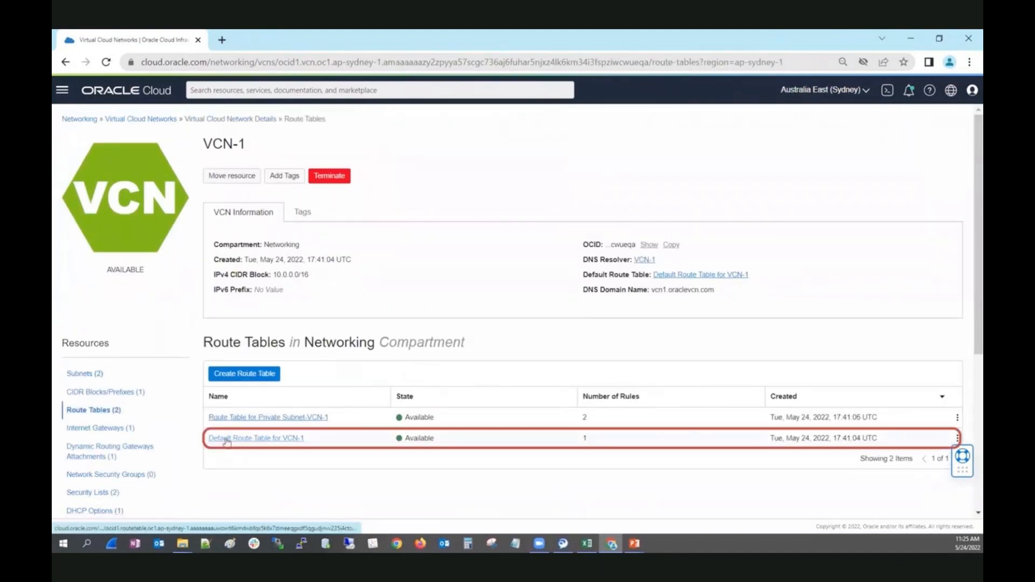
# Step: Add a route rule sending 192.168.0.0/16 to the Dynamic Routing Gateway DRG-1
pyautogui.click(226, 361)
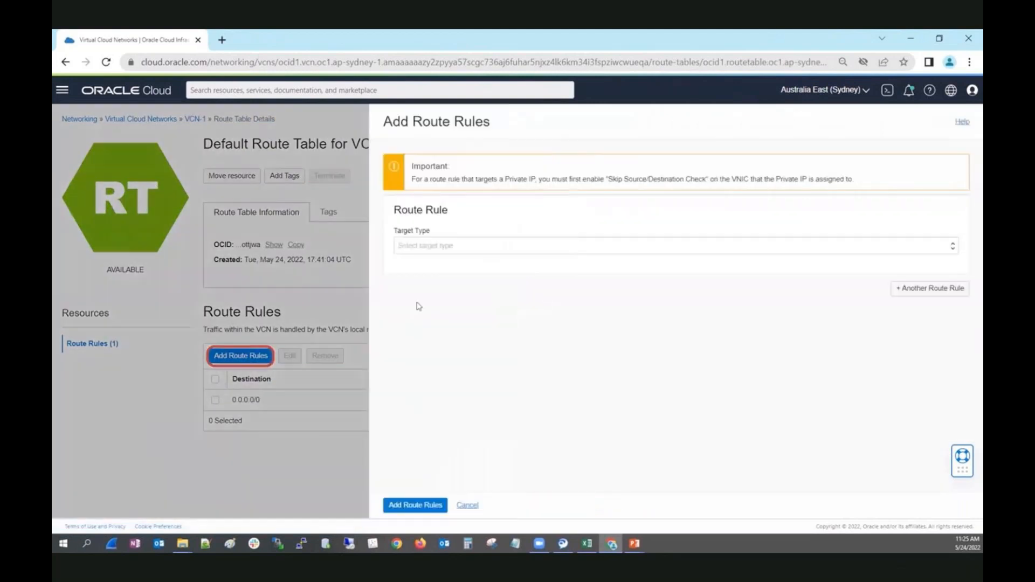
pyautogui.click(459, 247)
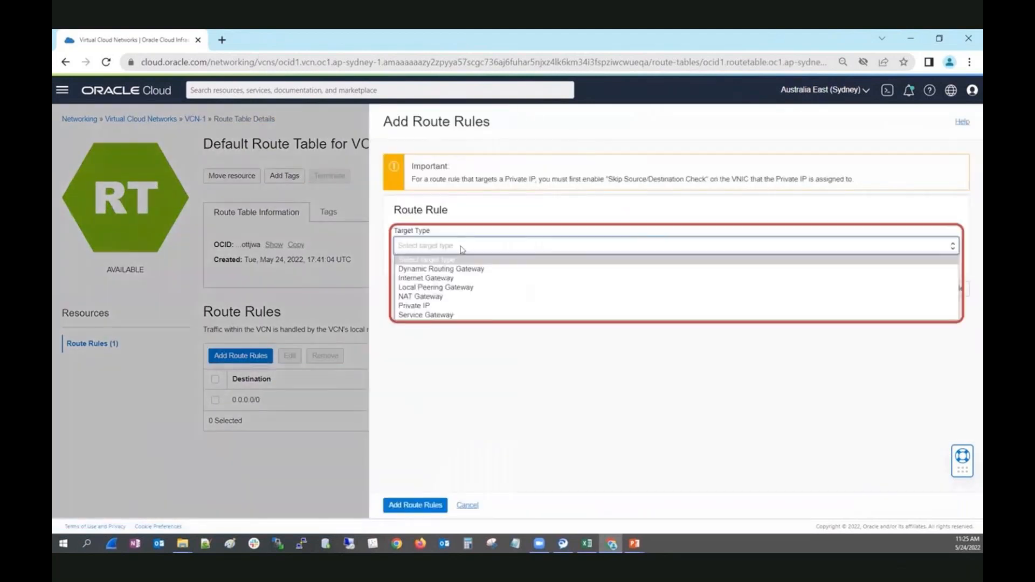
pyautogui.click(451, 269)
pyautogui.click(440, 284)
pyautogui.write('192')
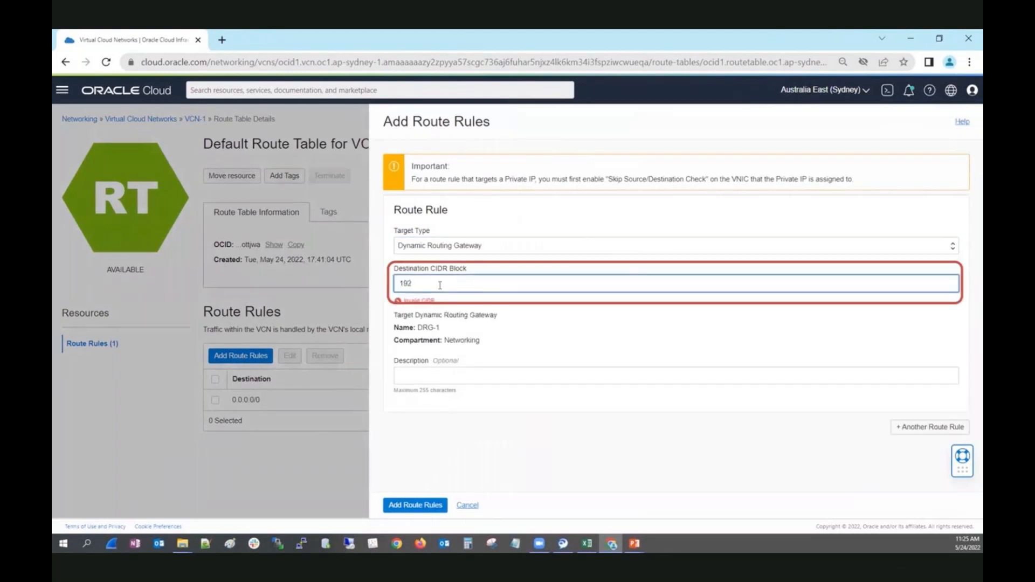
pyautogui.write('.168.0.0/16')
pyautogui.click(420, 506)
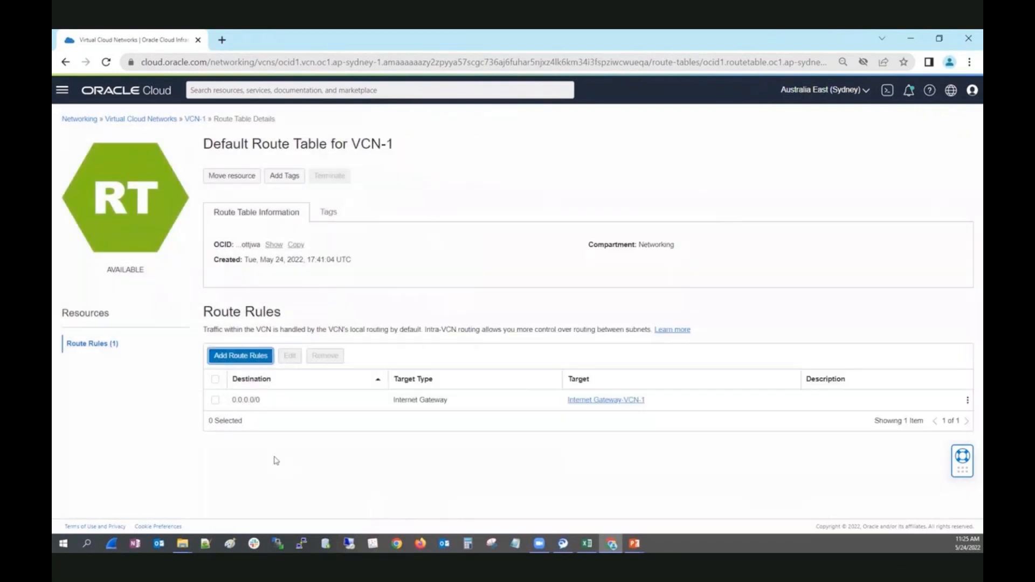
pyautogui.click(864, 95)
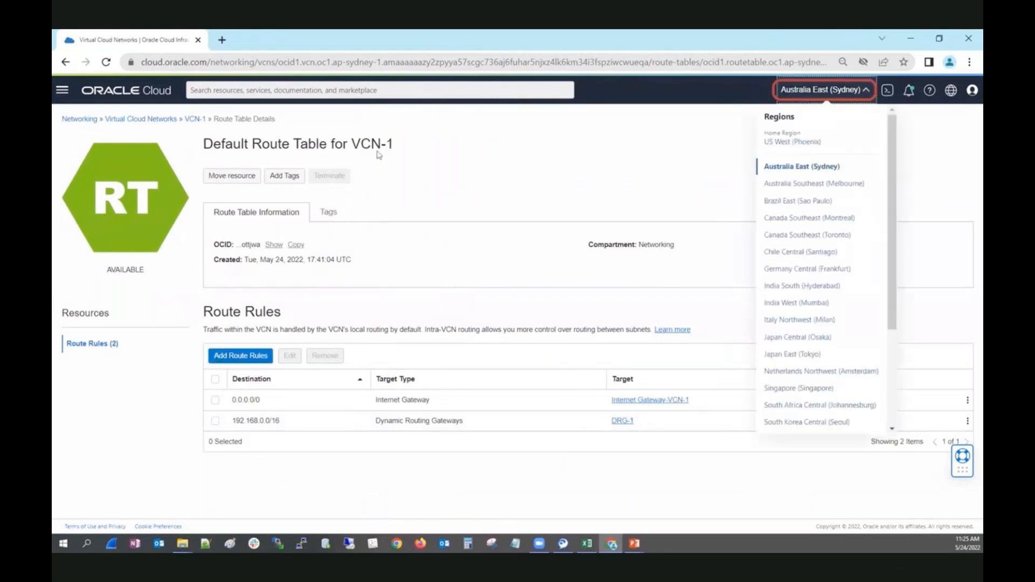
# Step: Check DRG-1's remote peering attachments to confirm the 2Melbourne connection is Peered
pyautogui.click(79, 123)
pyautogui.click(79, 121)
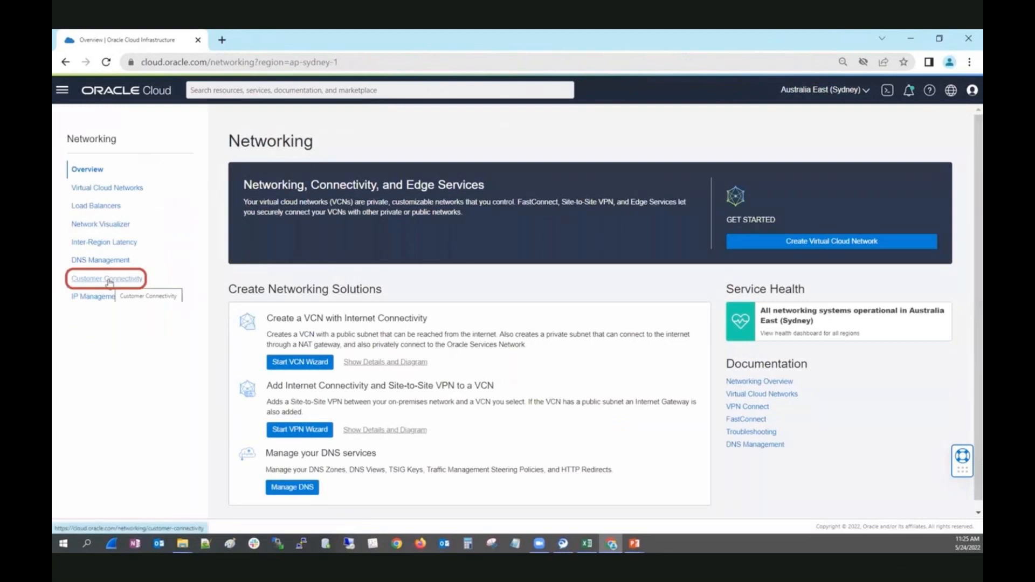
pyautogui.click(110, 281)
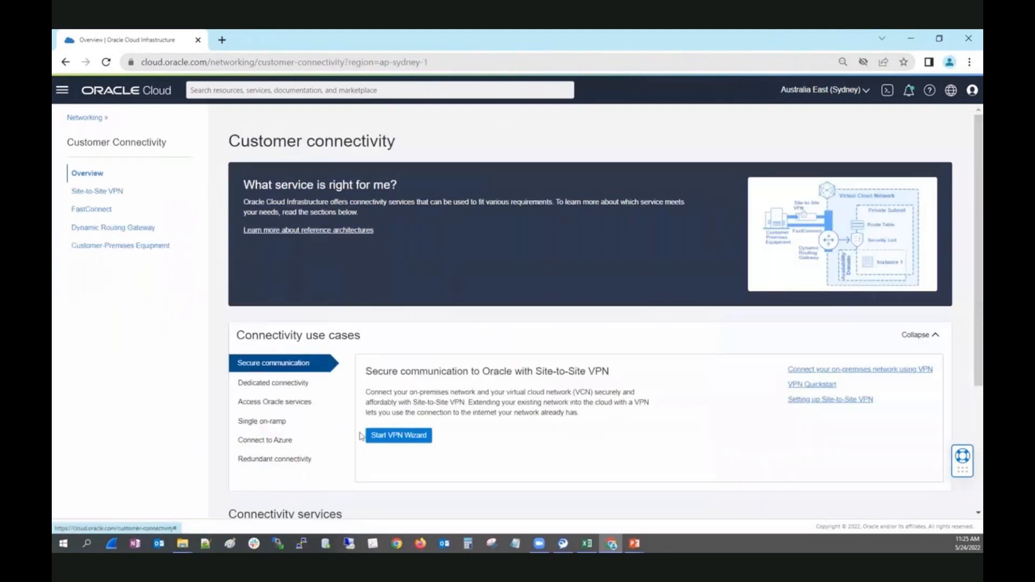
pyautogui.click(127, 230)
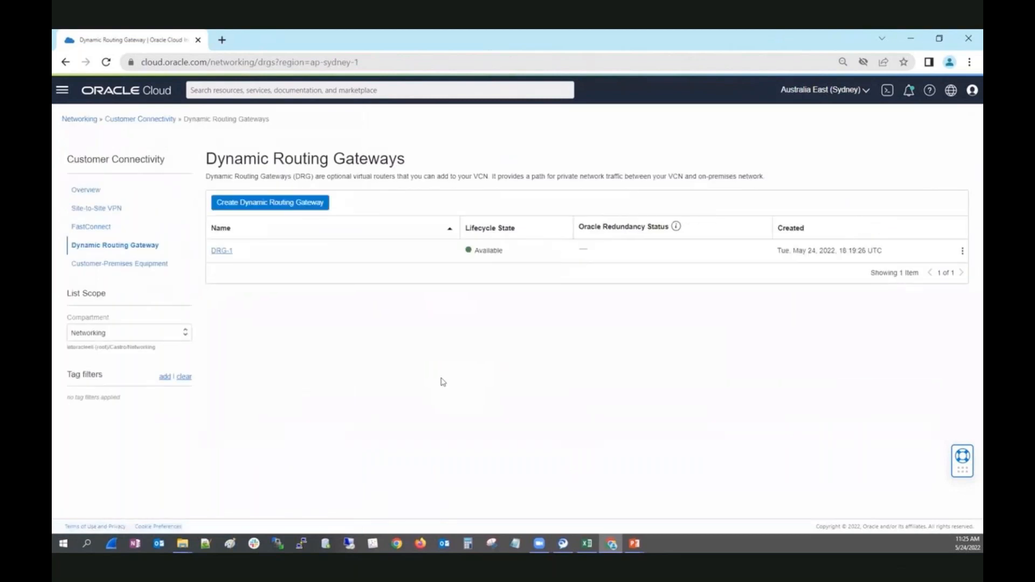
pyautogui.click(223, 252)
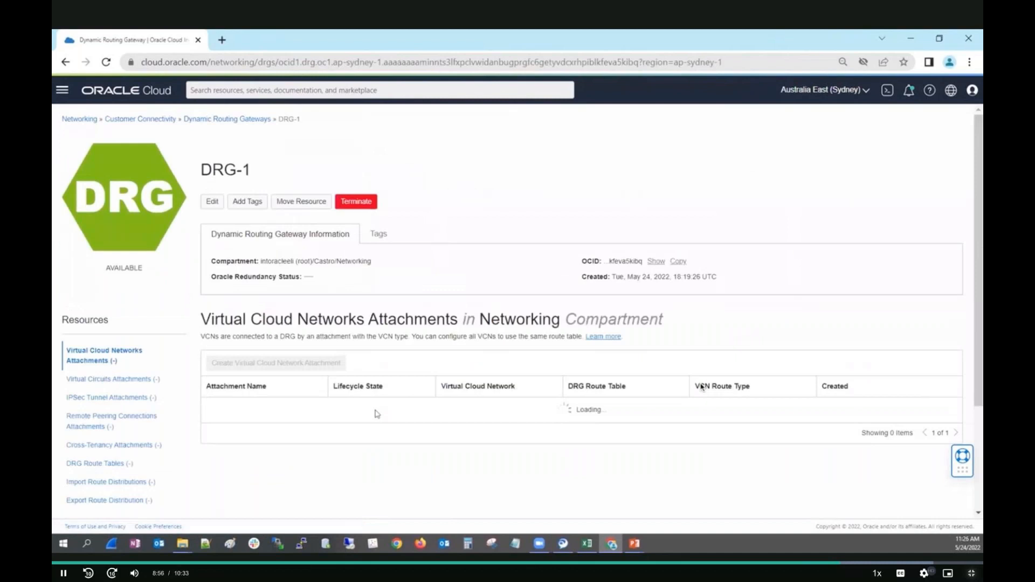
pyautogui.click(101, 422)
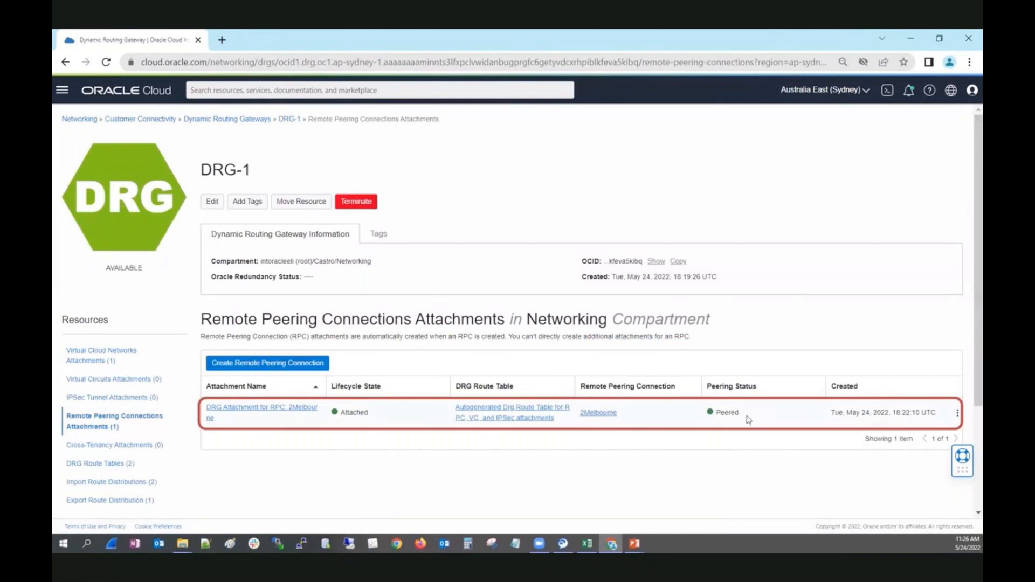
pyautogui.click(62, 98)
# Step: Show the Compute Instances list in the Melbourne region
pyautogui.click(82, 168)
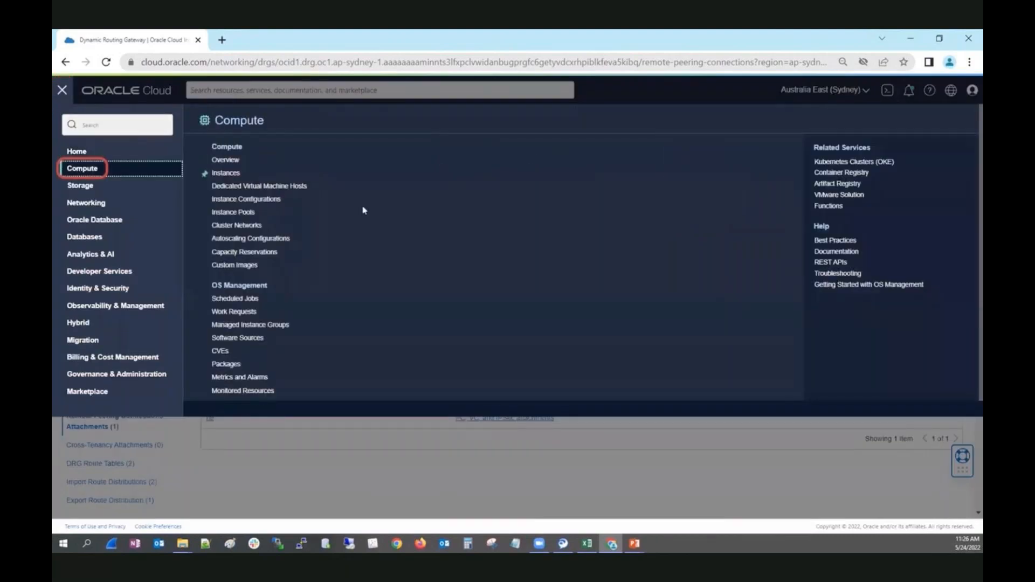
pyautogui.click(226, 173)
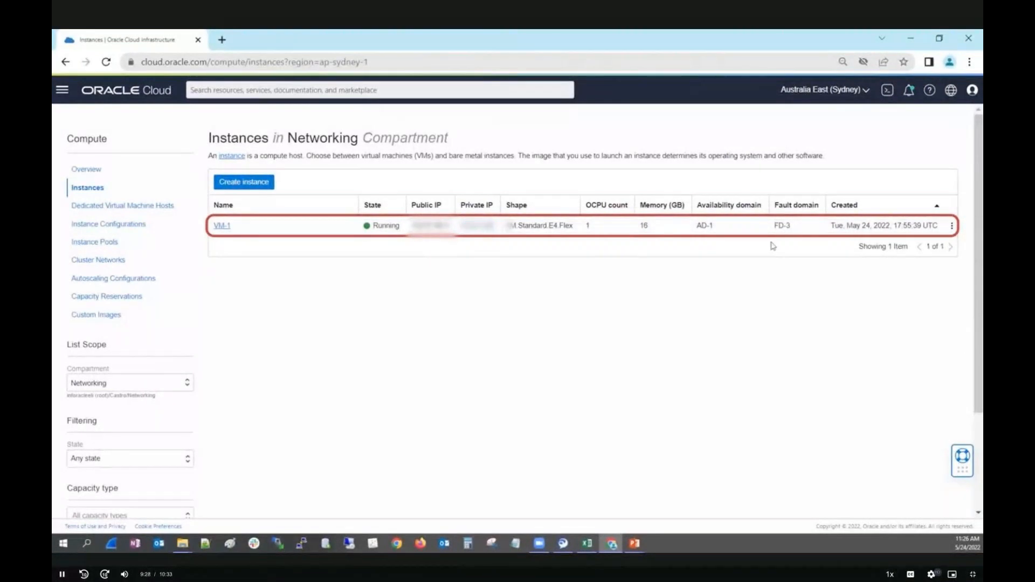
pyautogui.click(872, 91)
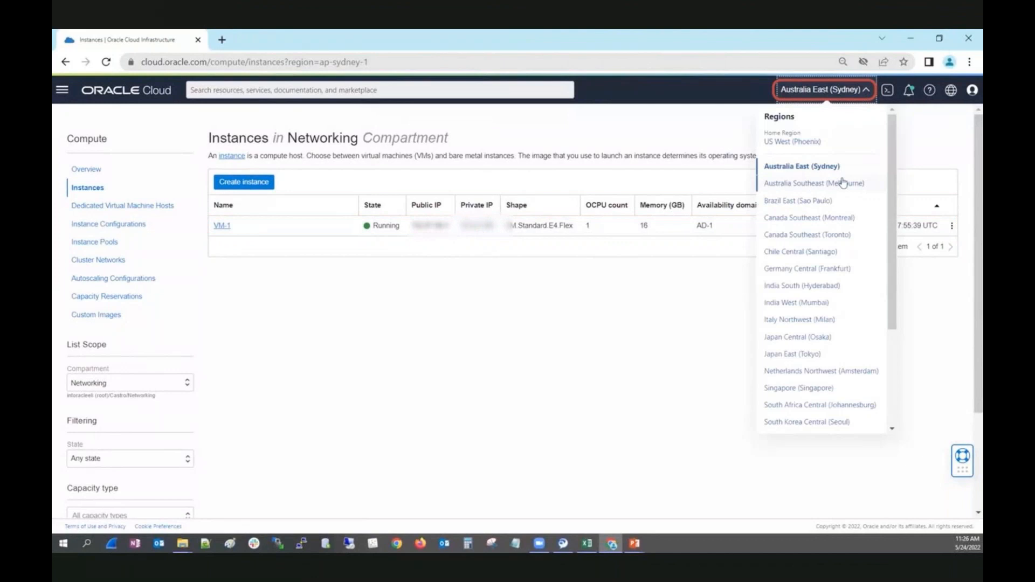
pyautogui.click(843, 183)
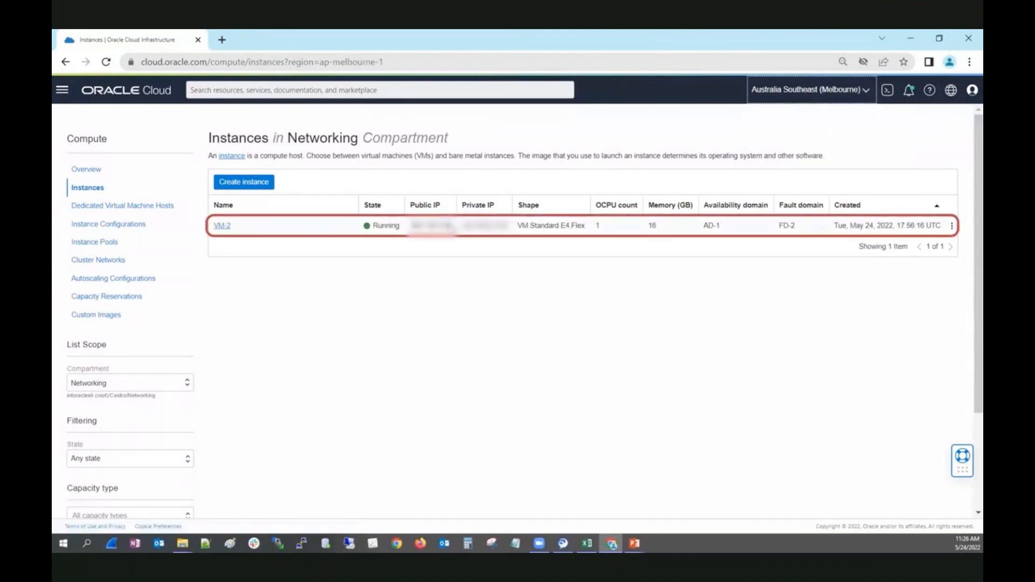
# Step: Copy VM-2's public IP address from the instances list
pyautogui.moveTo(451, 226); pyautogui.dragTo(408, 228)
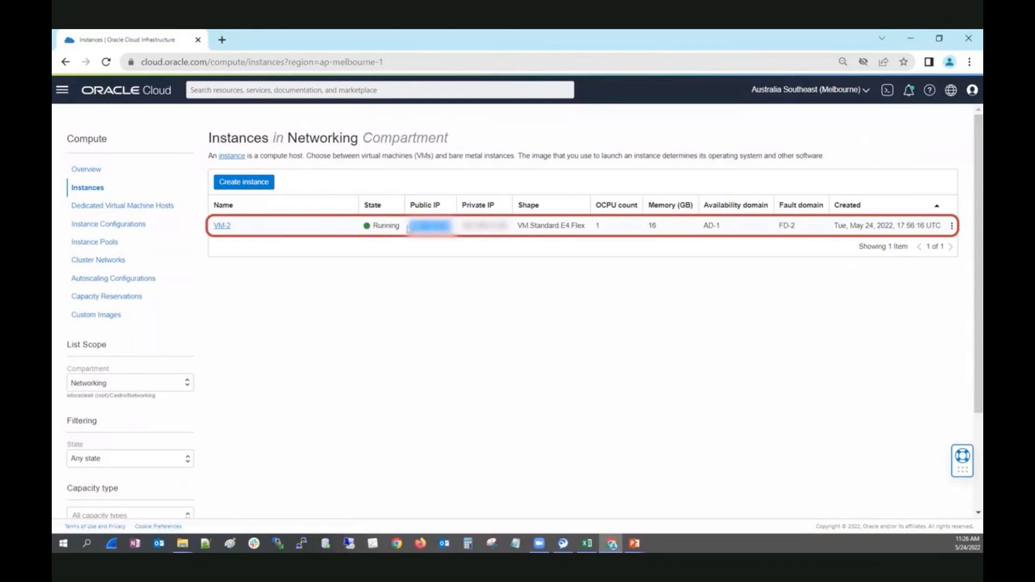
pyautogui.rightClick(408, 228)
pyautogui.click(433, 237)
pyautogui.click(302, 544)
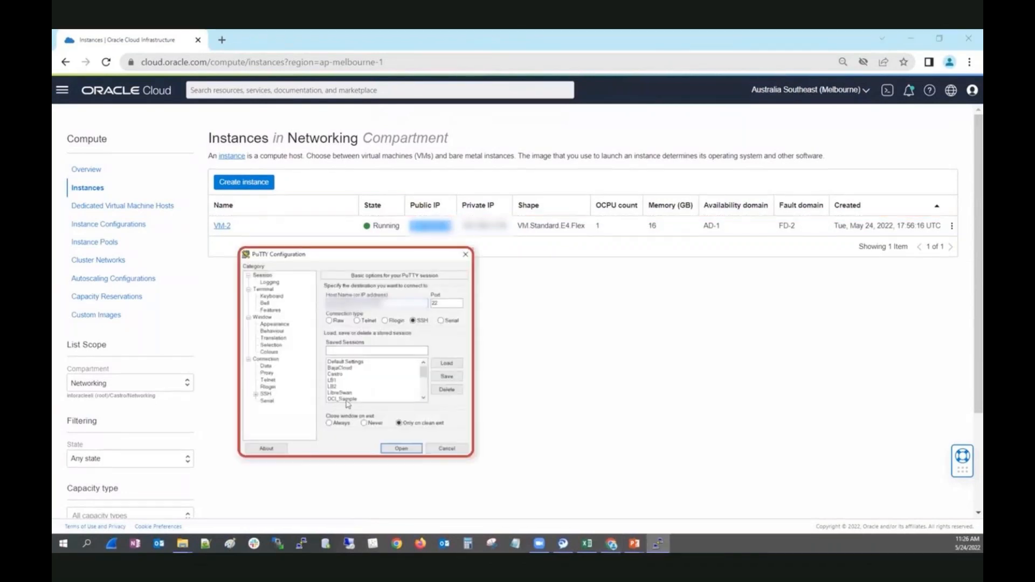
# Step: Select the OCI_Sample saved session in PuTTY
pyautogui.click(371, 398)
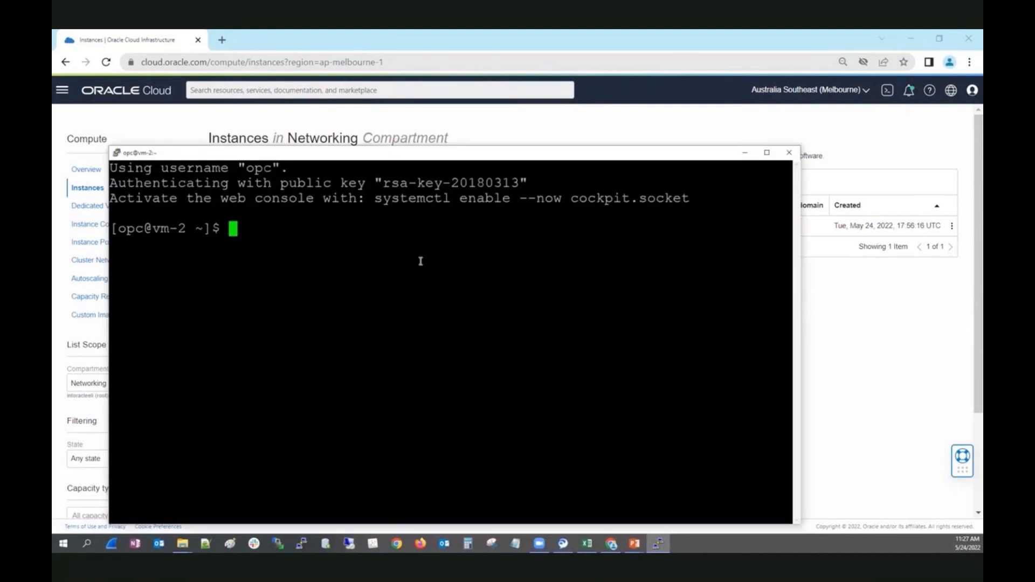
# Step: Run ping 10.0.0.164 from vm-2 and watch the cross-region replies
pyautogui.write('ping 10.0.0.164')
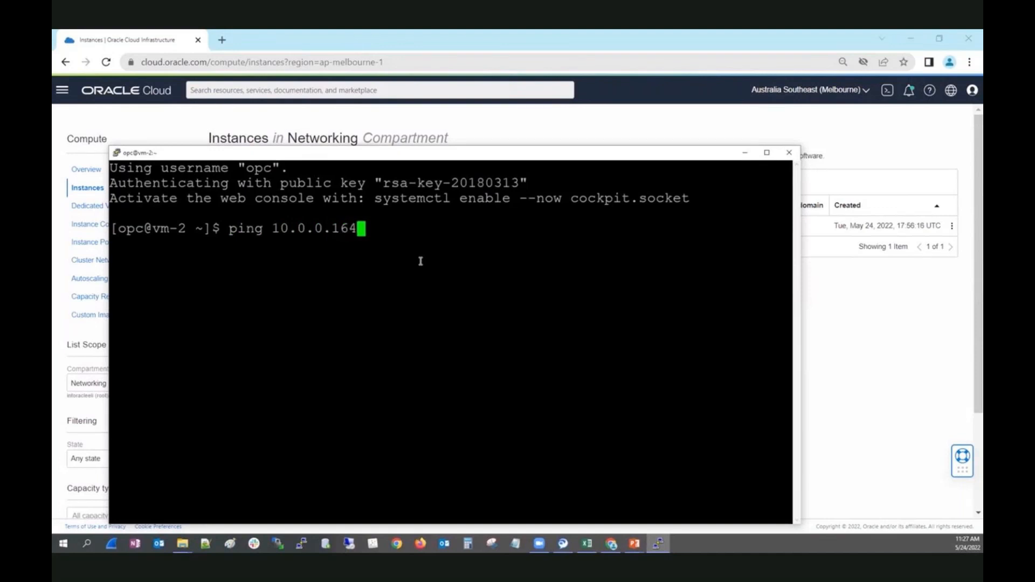
pyautogui.press('Return')
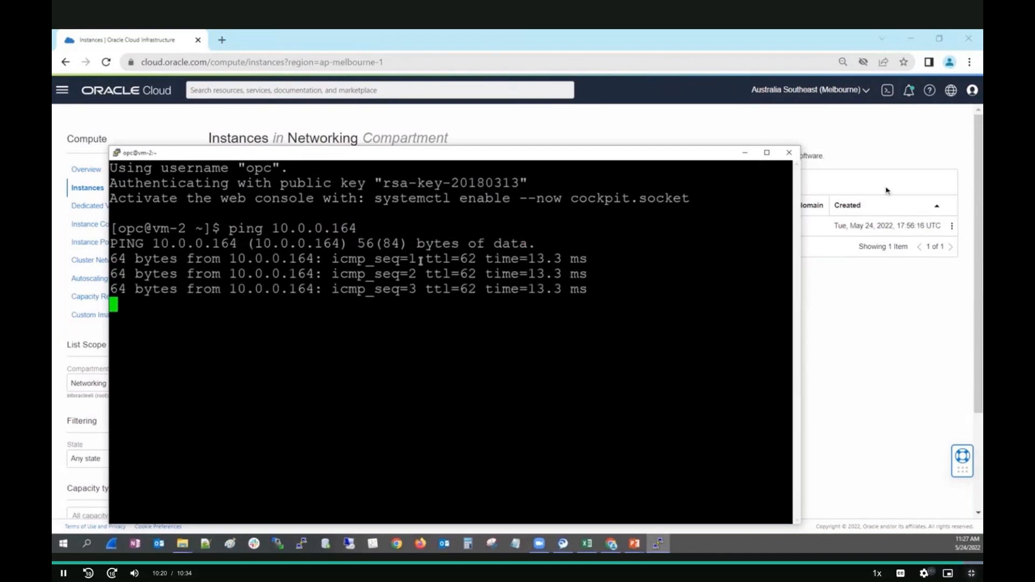
pyautogui.press('Escape')
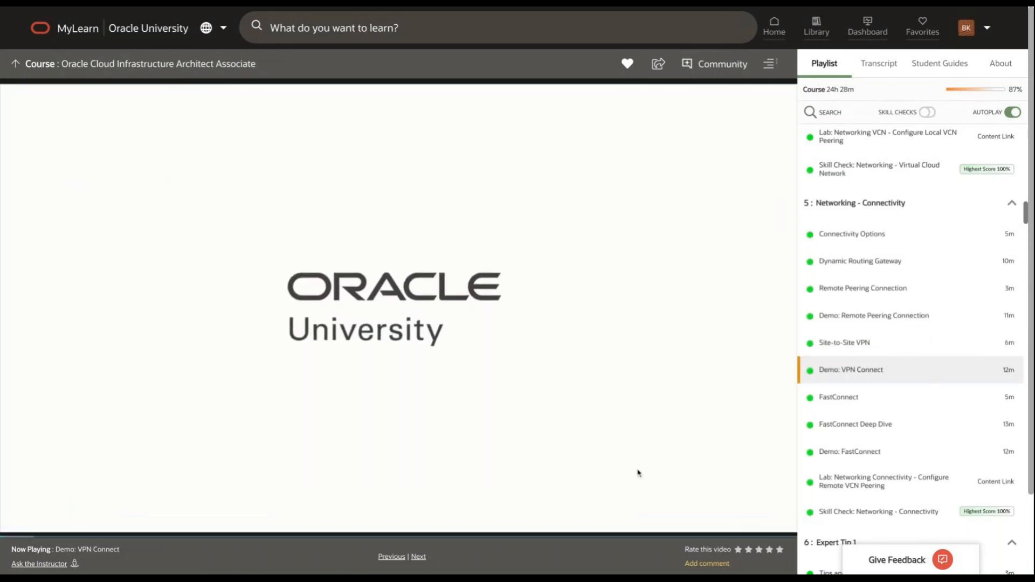
# Step: Start the VPN Connect demo video in full screen
pyautogui.click(785, 527)
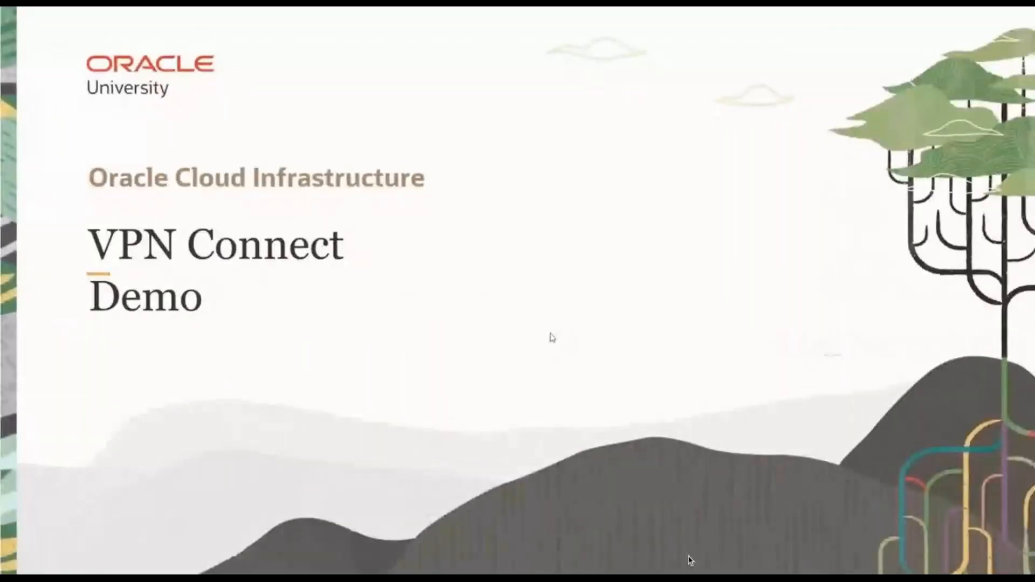
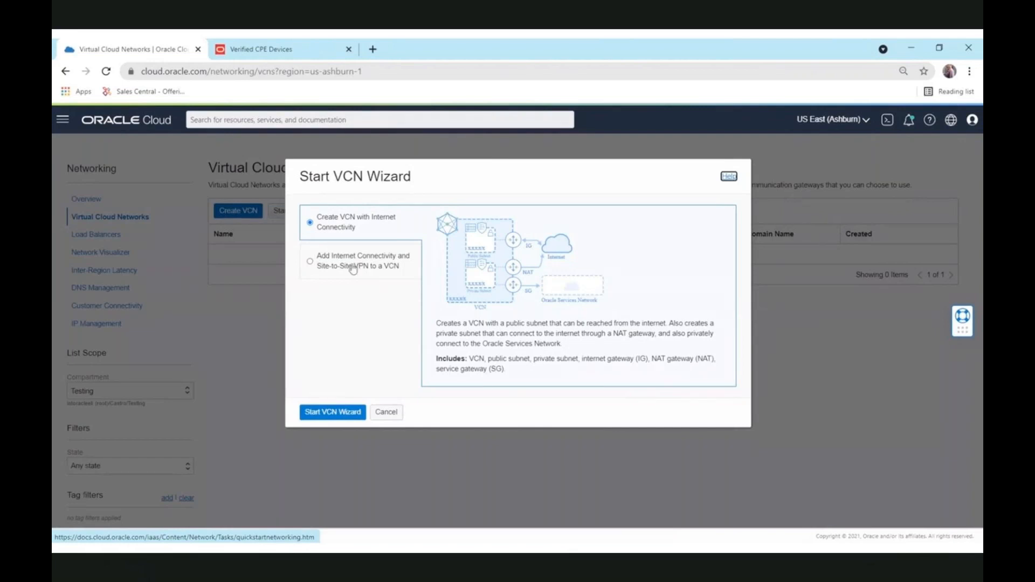
# Step: Start the VCN with internet connectivity wizard and name the network OCI-VCN
pyautogui.click(337, 412)
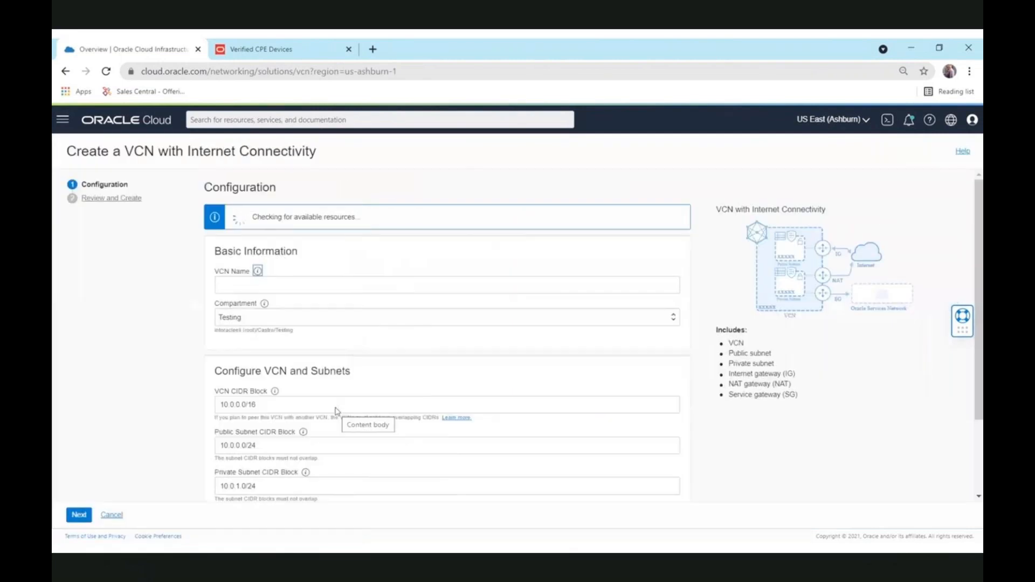
pyautogui.click(321, 285)
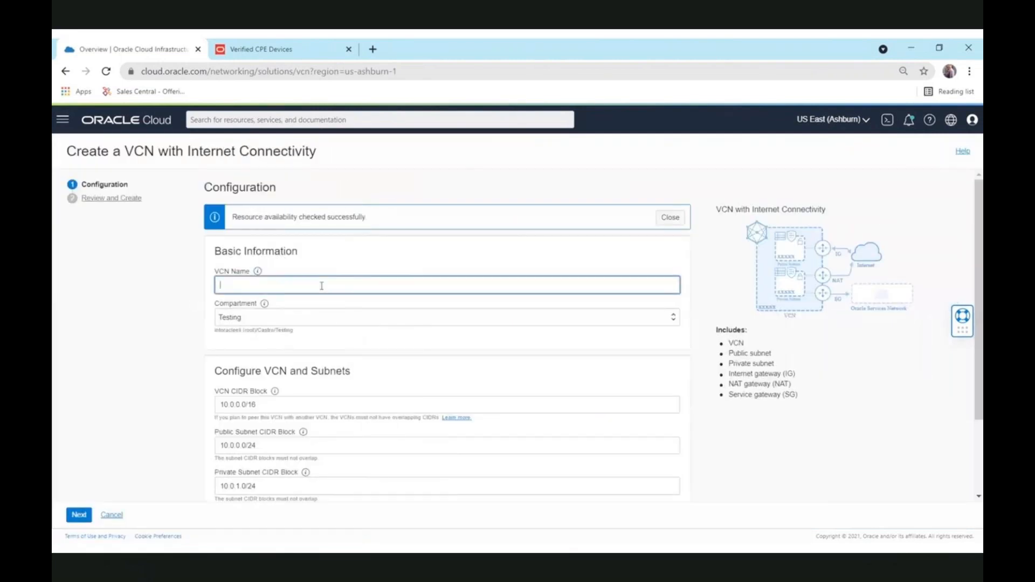
pyautogui.write('OCI-VCN')
pyautogui.scroll(-2, 358, 399)
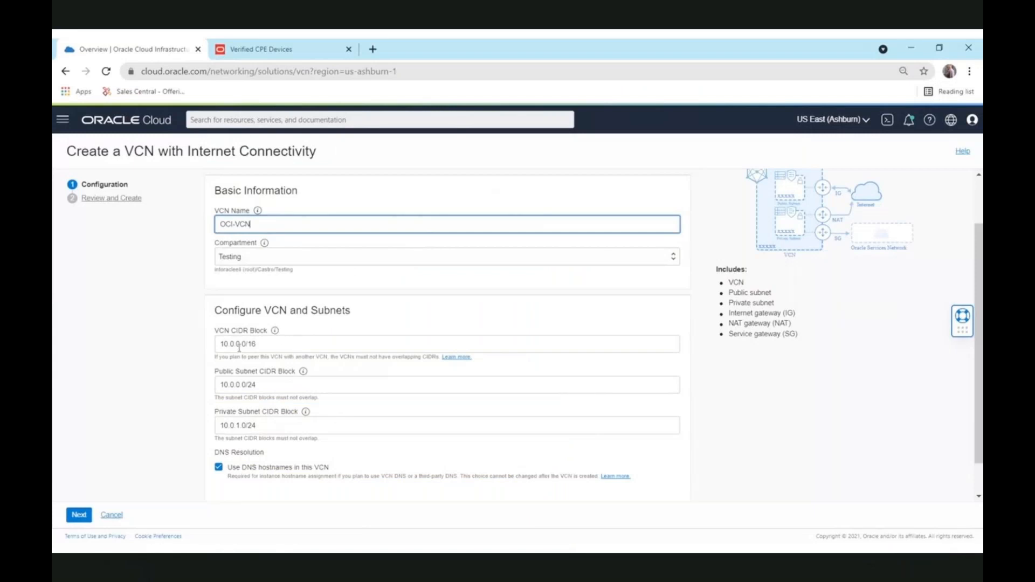
# Step: Change the VCN, public and private subnet CIDRs to 192.168.0.0/16, 192.168.0.0/24 and 192.168.1.0/24
pyautogui.moveTo(234, 346); pyautogui.dragTo(219, 346)
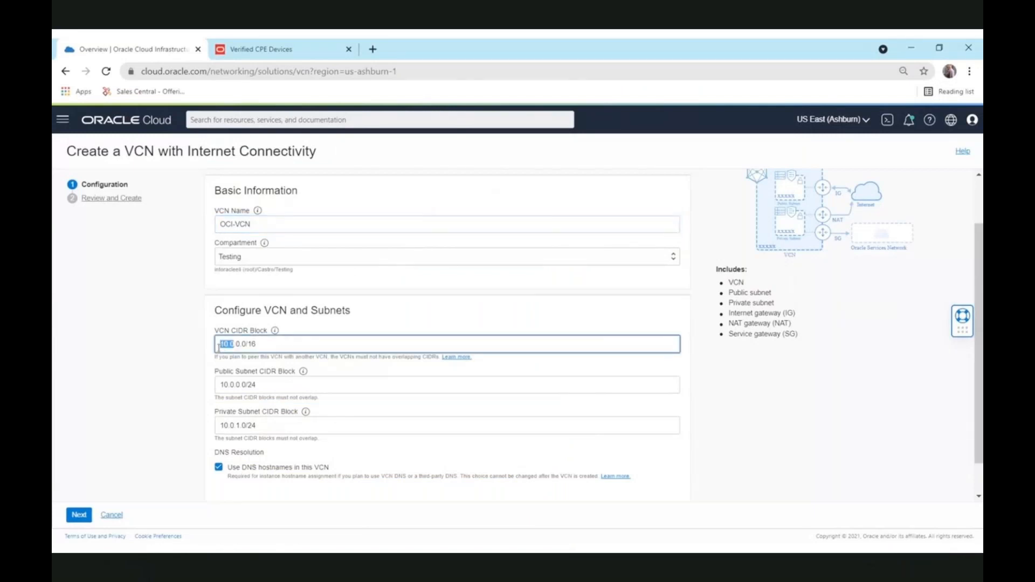
pyautogui.write('192.16')
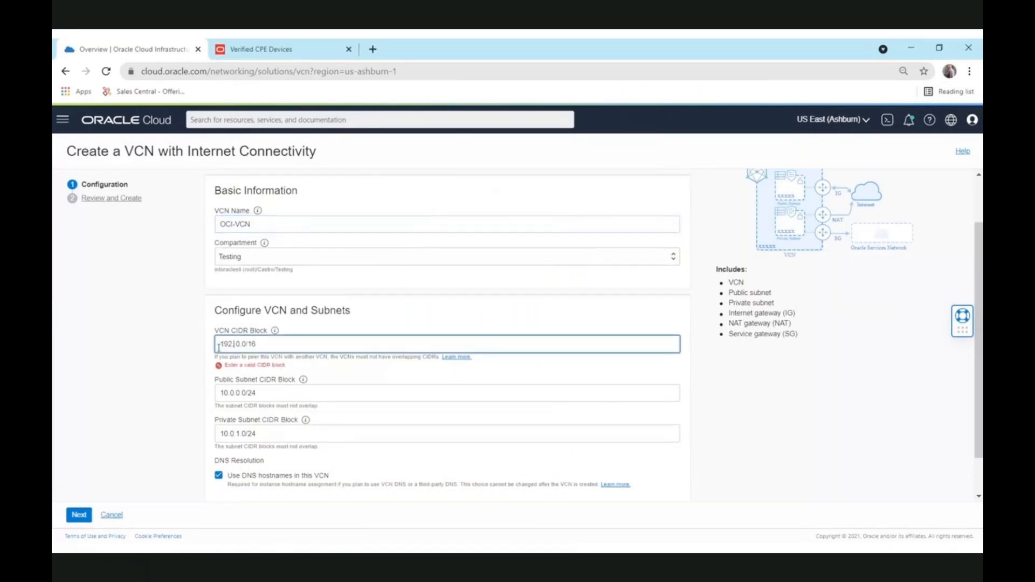
pyautogui.write('8')
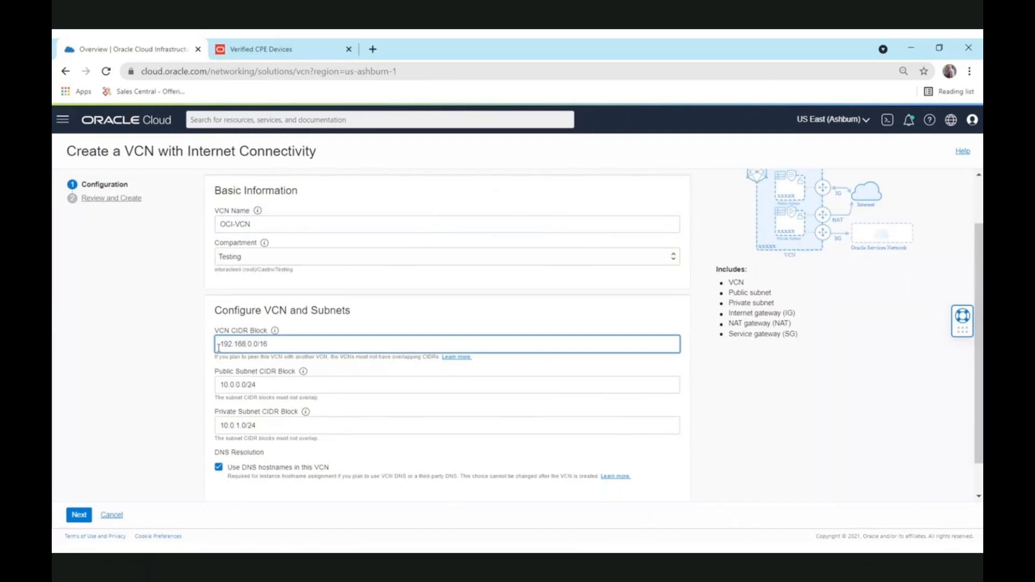
pyautogui.hotkey('shift', 'Home')
pyautogui.hotkey('ctrl', 'c')
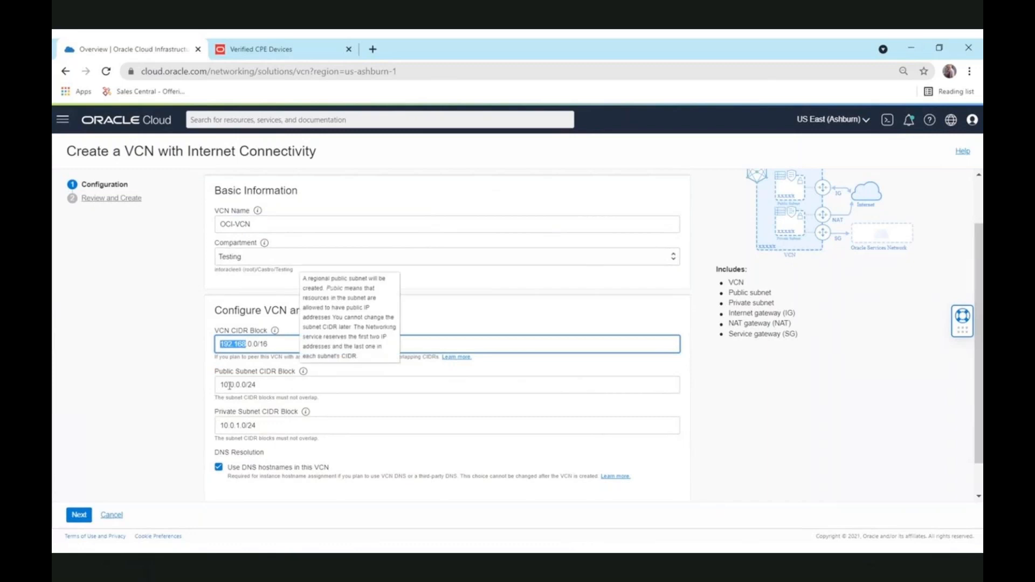
pyautogui.moveTo(236, 384); pyautogui.dragTo(214, 385)
pyautogui.hotkey('ctrl', 'v')
pyautogui.moveTo(234, 425); pyautogui.dragTo(196, 426)
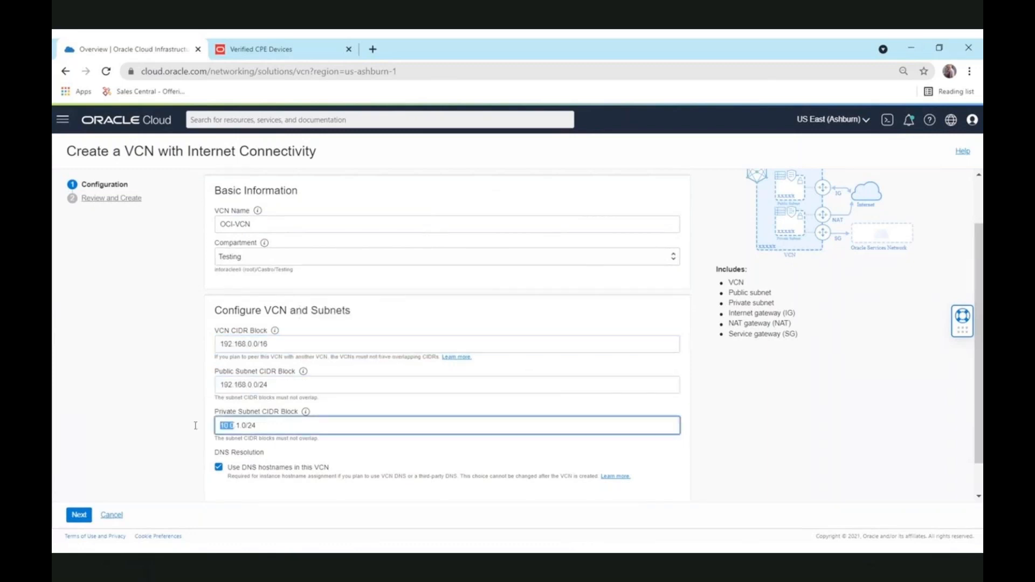
pyautogui.hotkey('ctrl', 'v')
pyautogui.scroll(-1, 461, 453)
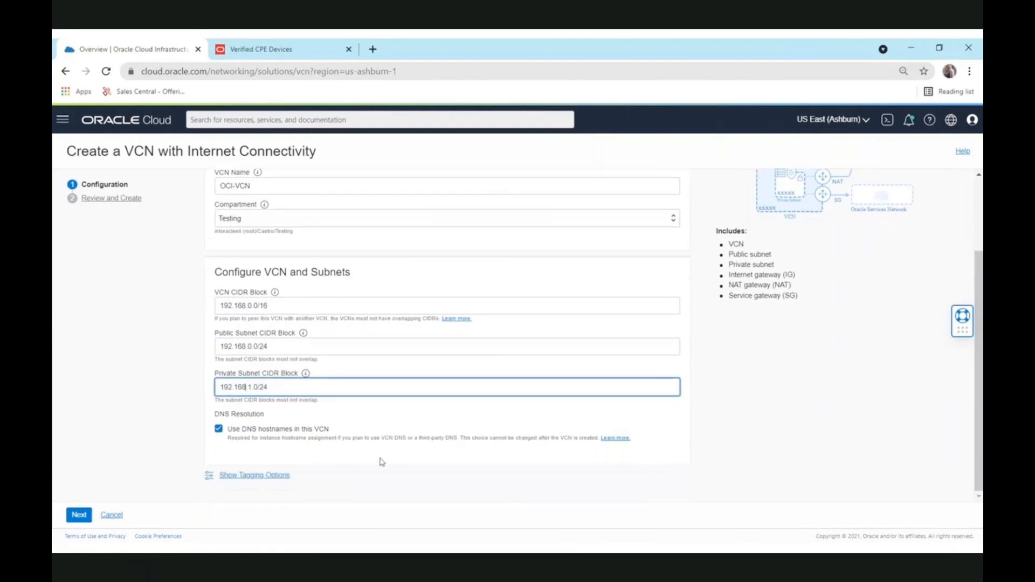
# Step: Review the OCI-VCN settings and create the network with its subnets, gateways and route tables
pyautogui.click(80, 517)
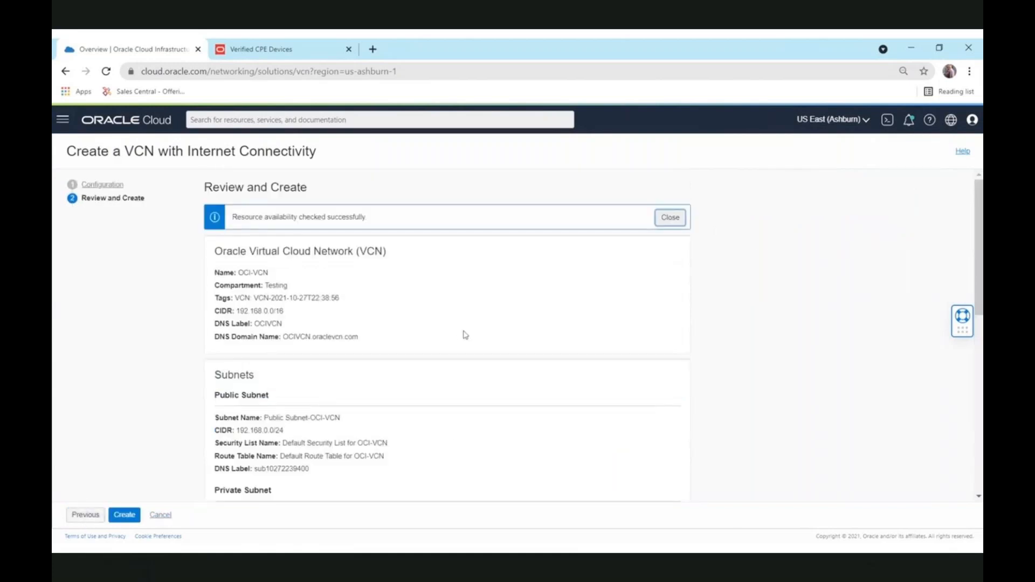
pyautogui.scroll(-3, 464, 335)
pyautogui.scroll(-5, 465, 334)
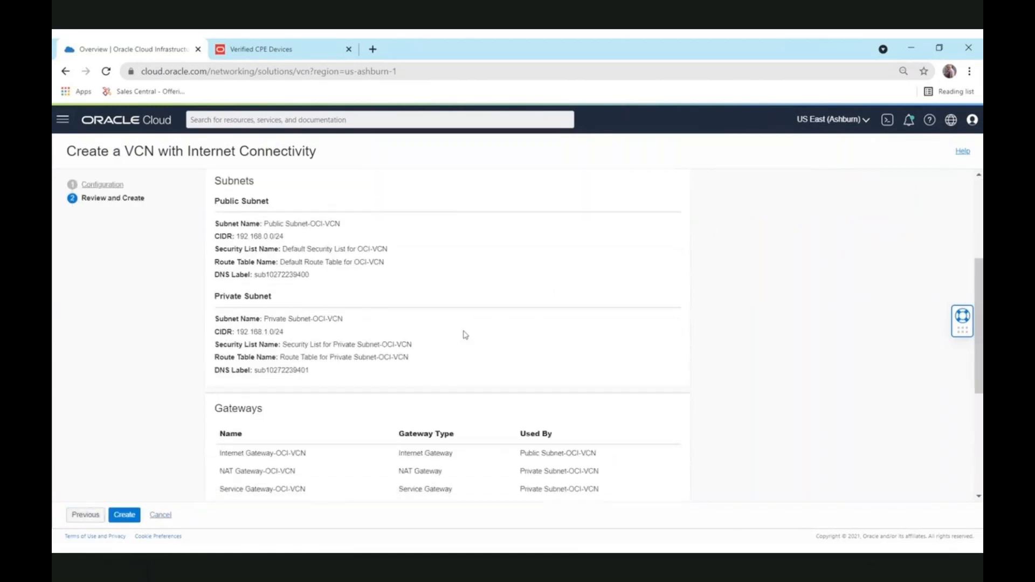
pyautogui.scroll(-2, 465, 334)
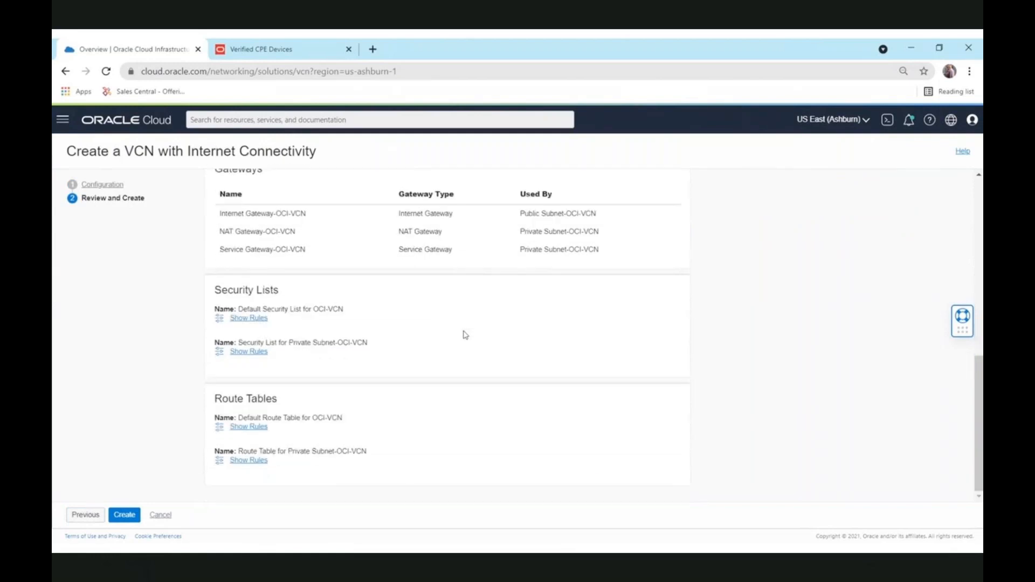
pyautogui.click(126, 518)
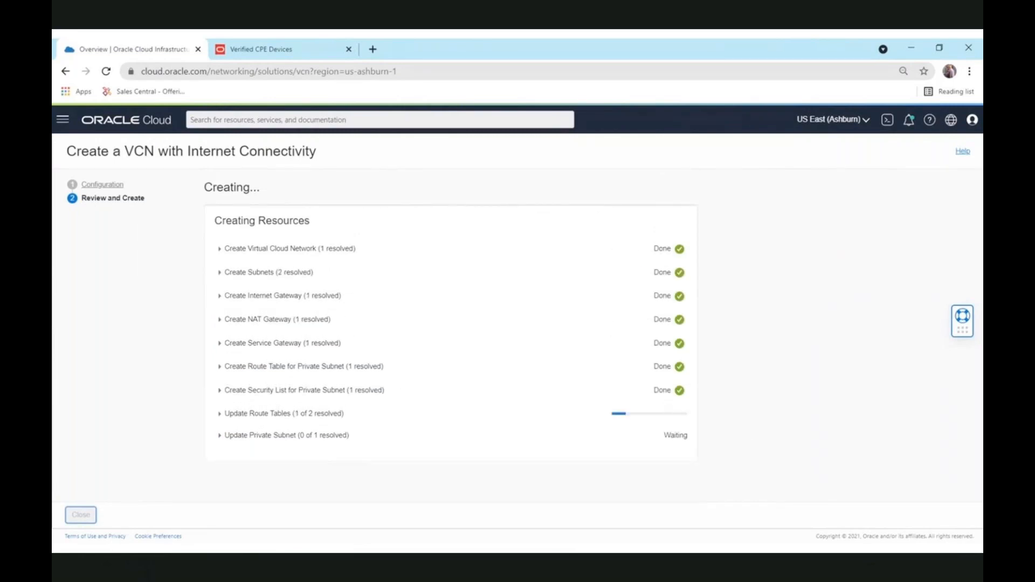
pyautogui.click(62, 121)
# Step: Create a dynamic routing gateway named 2OnPrem in the Testing compartment
pyautogui.click(86, 232)
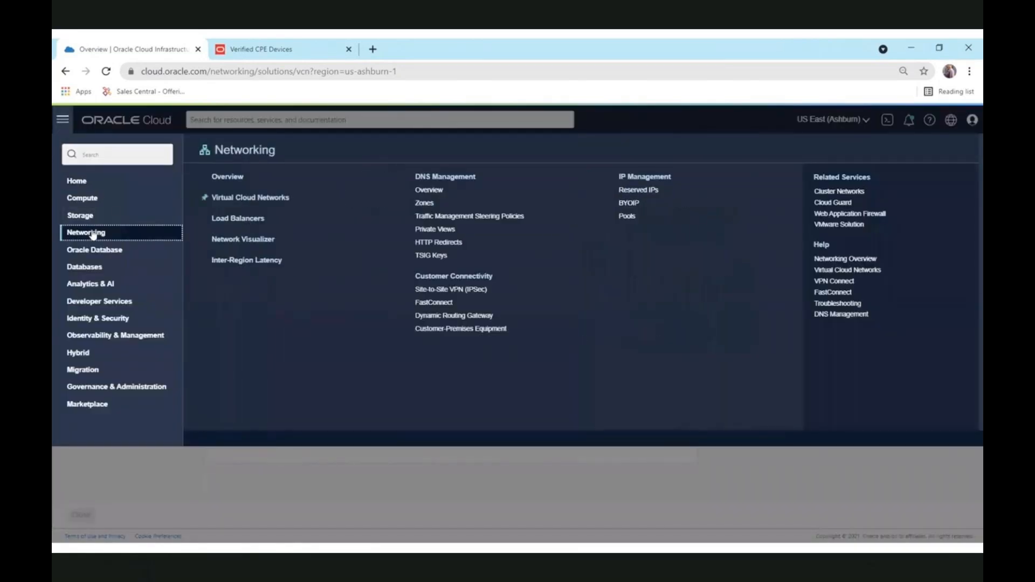
pyautogui.click(454, 315)
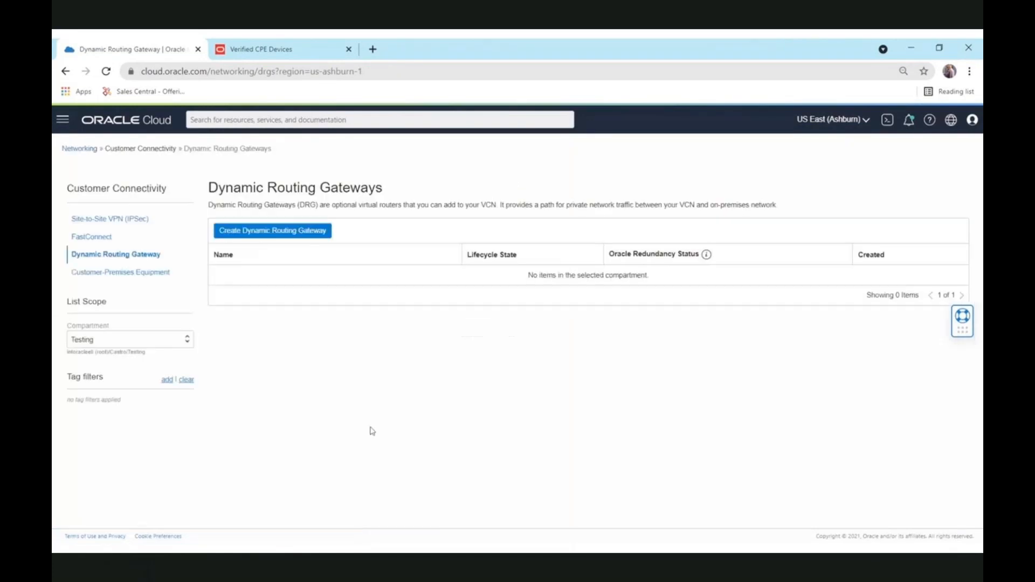
pyautogui.click(270, 242)
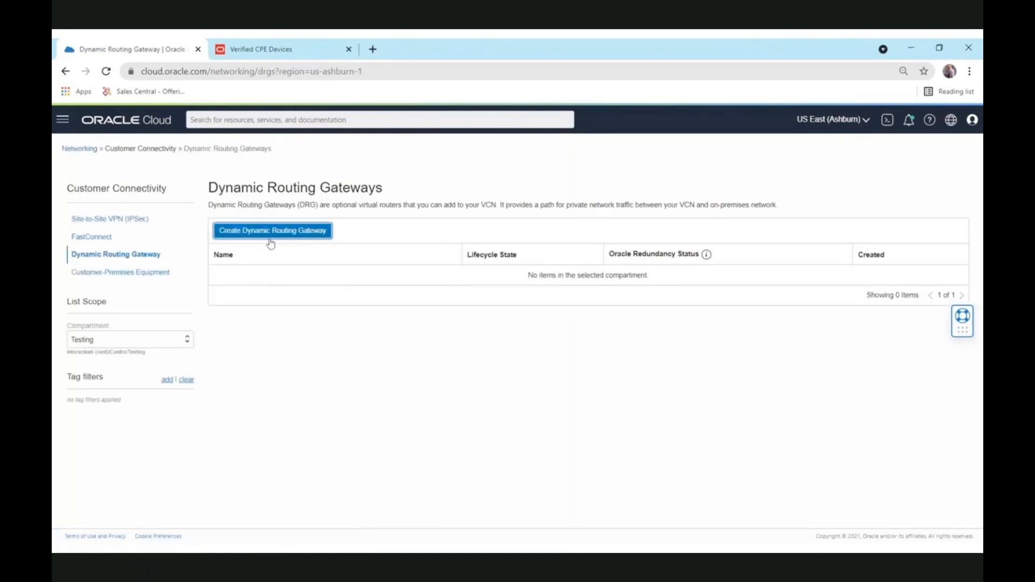
pyautogui.click(436, 201)
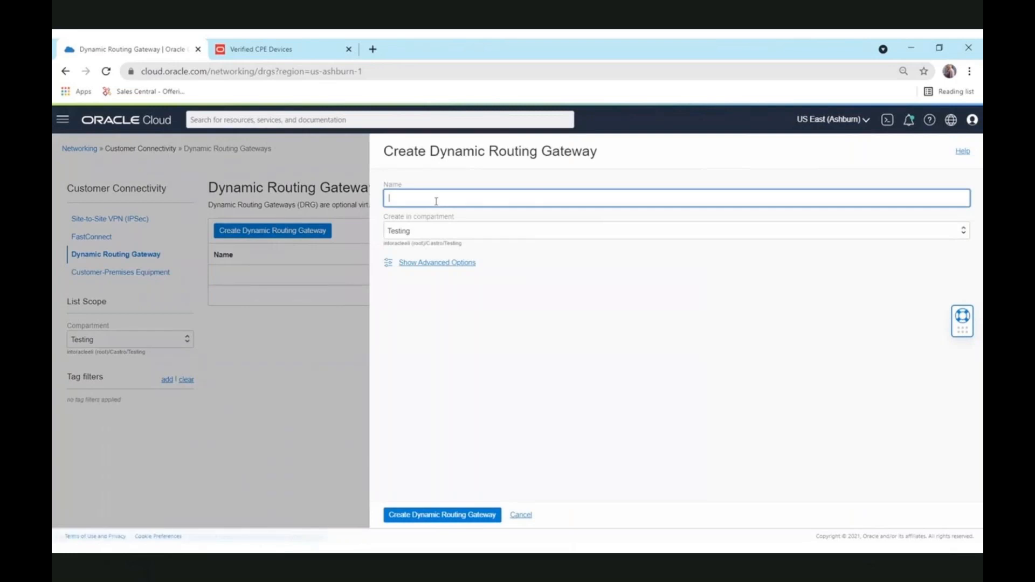
pyautogui.write('2Or')
pyautogui.write('Prem')
pyautogui.click(455, 519)
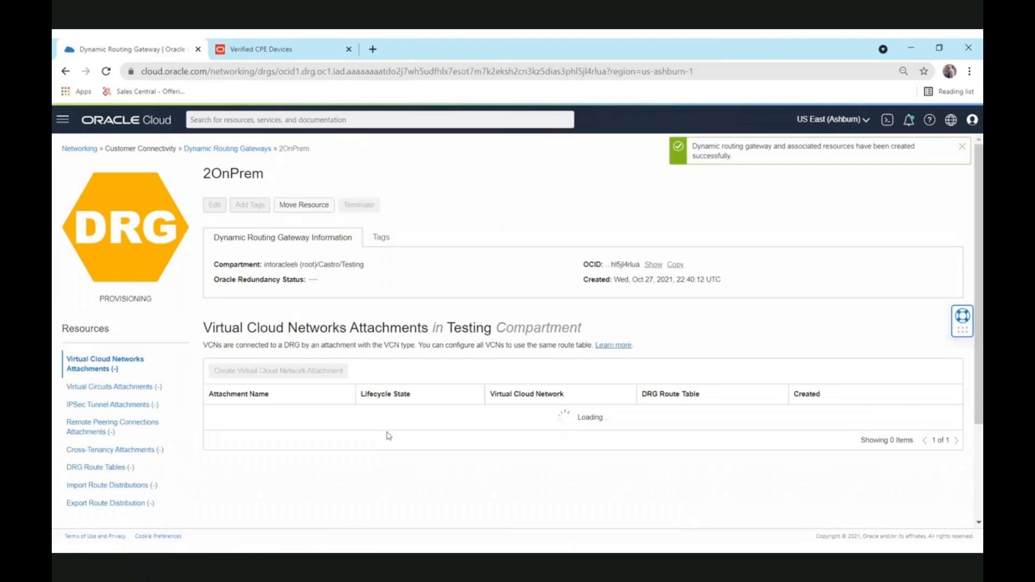
# Step: Attach OCI-VCN to the 2OnPrem gateway, then return to the Networking overview
pyautogui.click(74, 363)
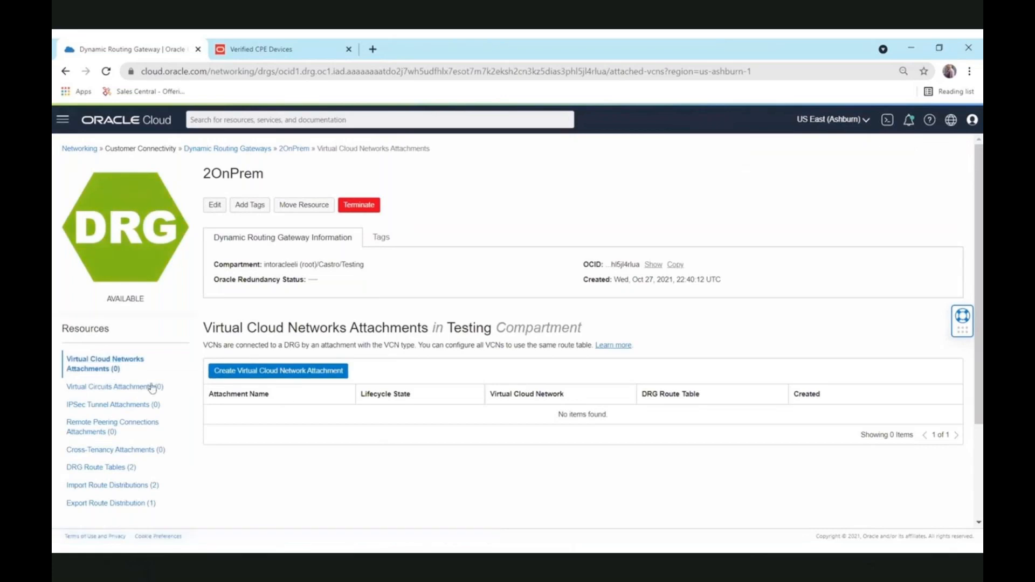
pyautogui.click(251, 372)
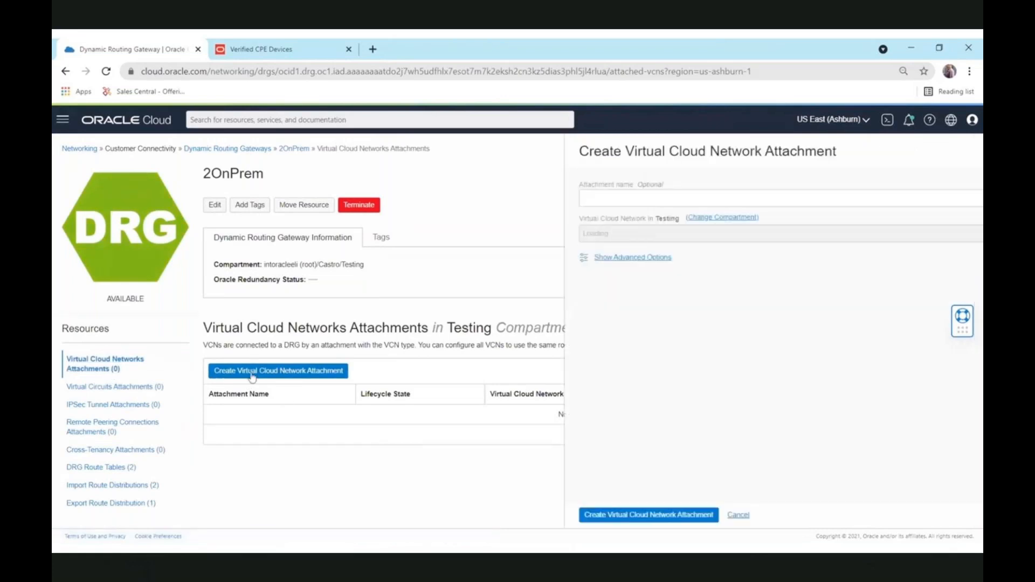
pyautogui.click(489, 196)
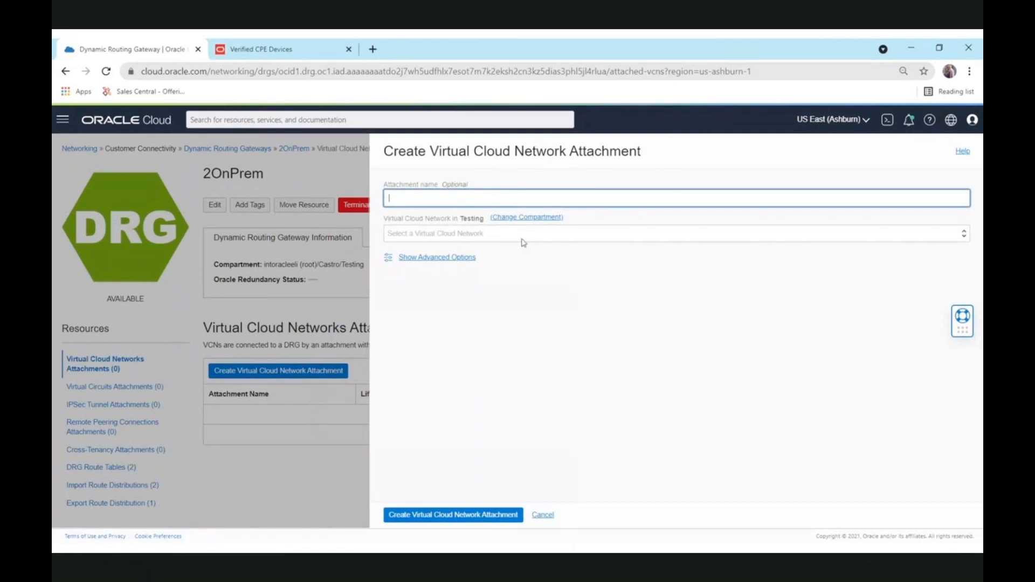
pyautogui.click(495, 237)
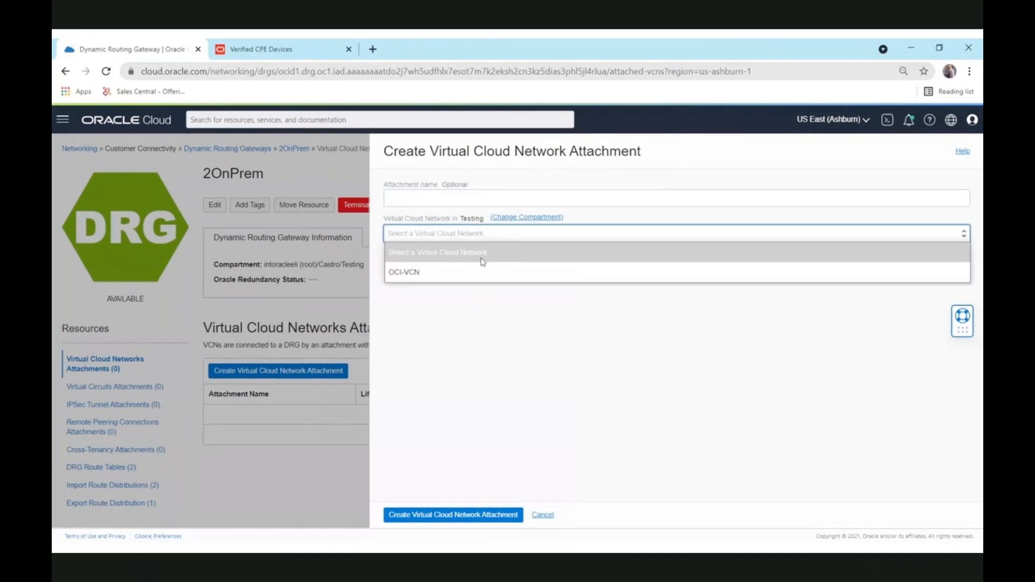
pyautogui.click(459, 272)
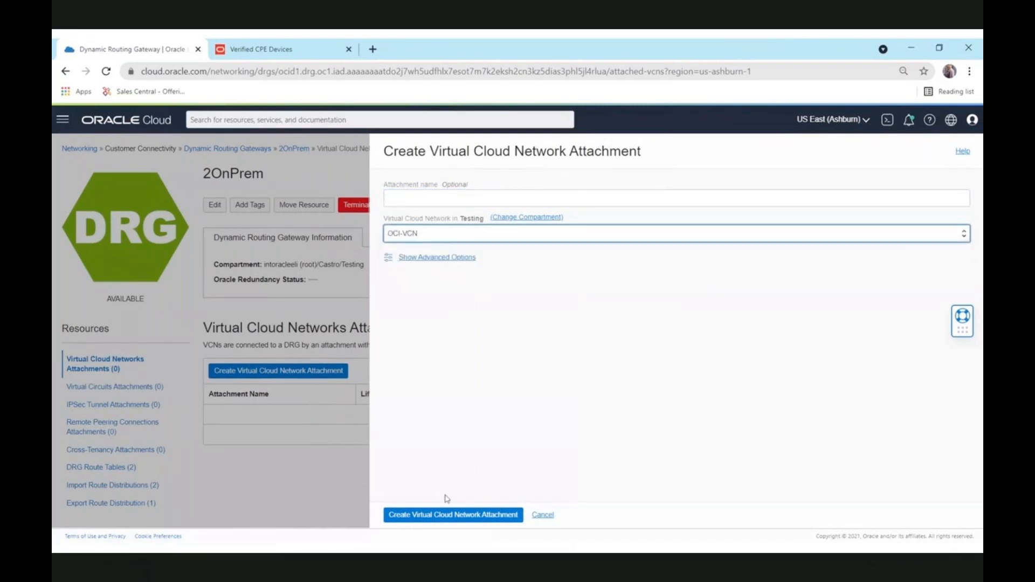
pyautogui.click(441, 517)
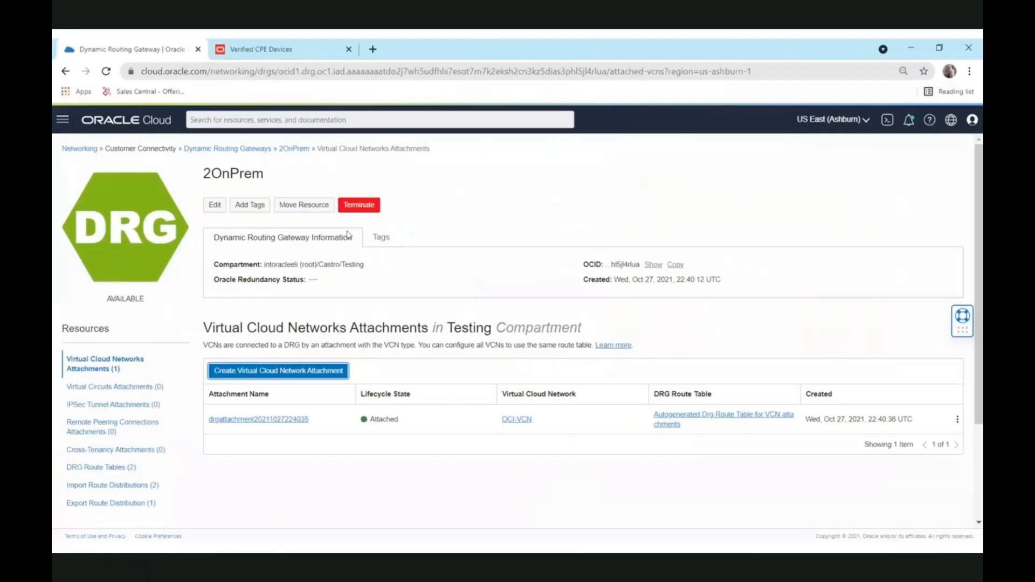
pyautogui.click(84, 154)
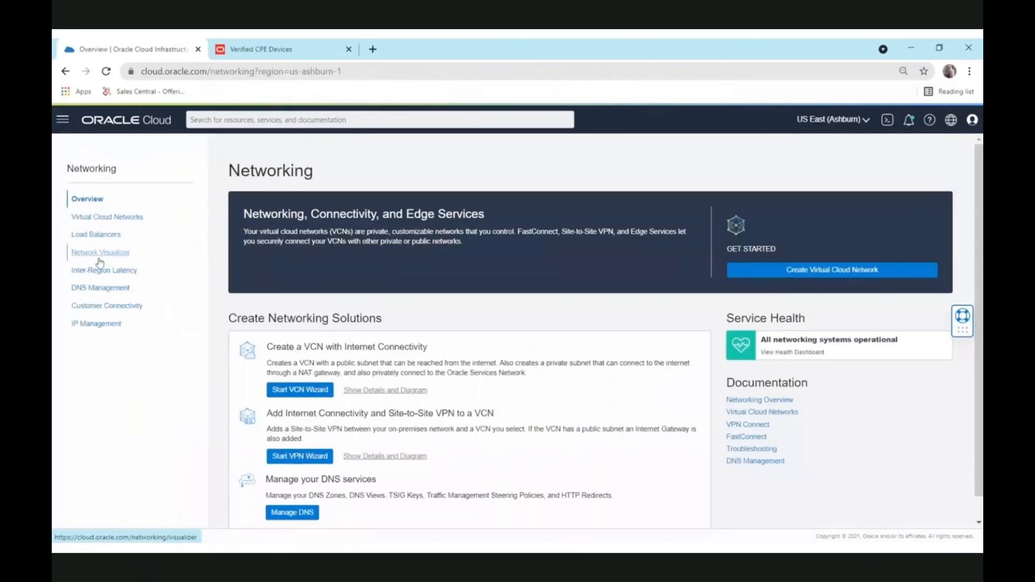
# Step: Start a new customer-premises equipment entry named LibreCPE
pyautogui.click(63, 124)
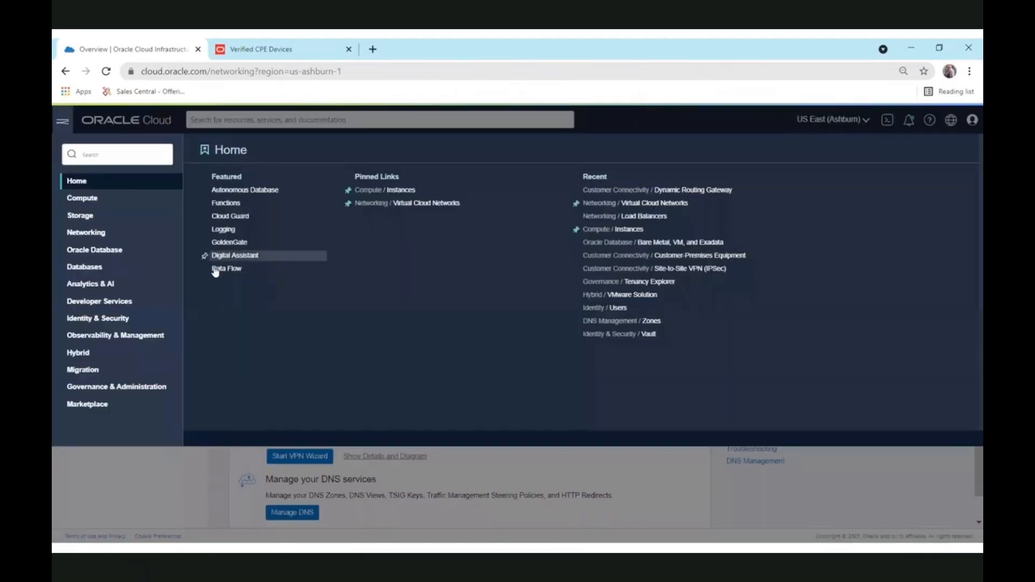
pyautogui.click(134, 234)
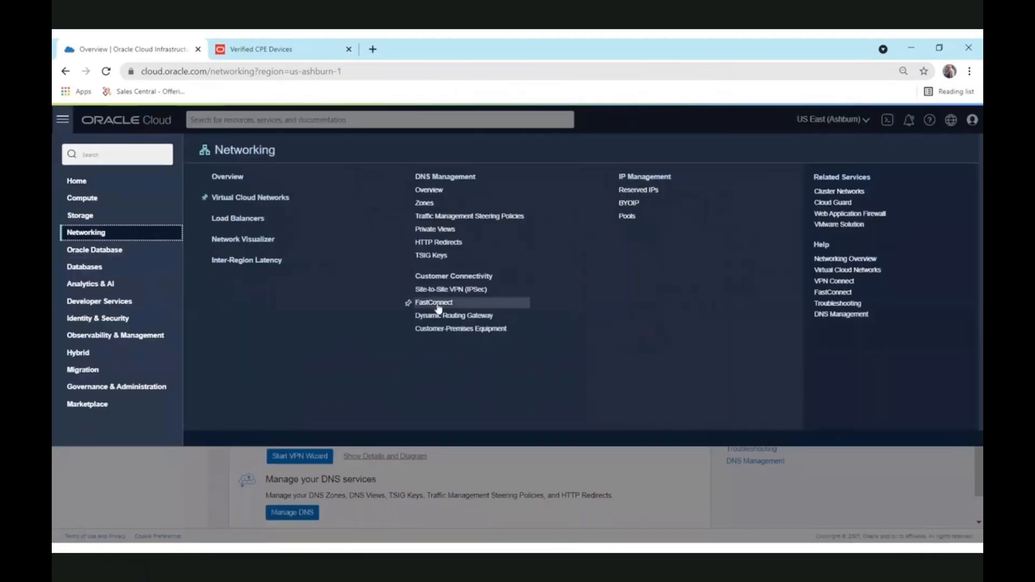
pyautogui.click(439, 328)
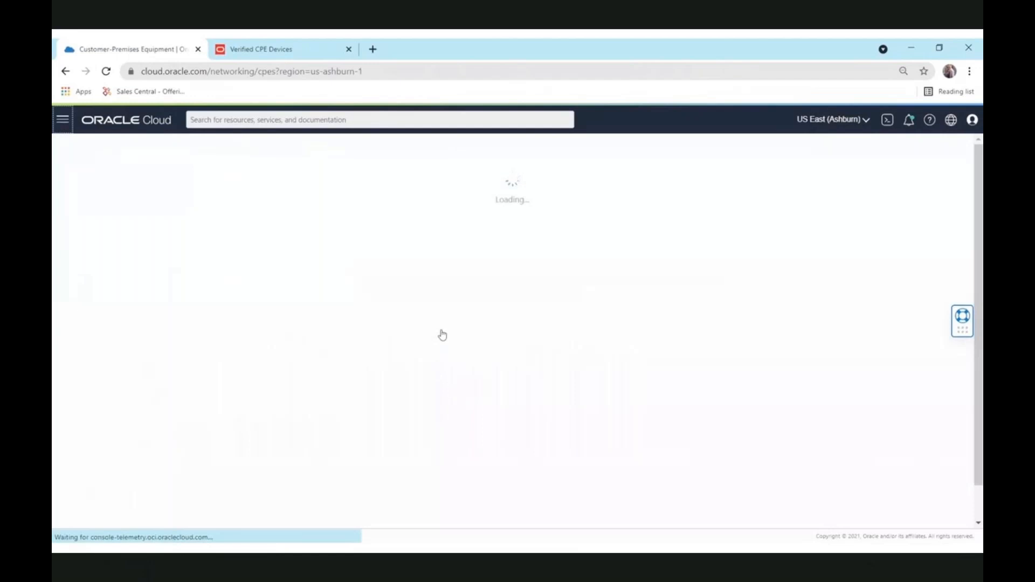
pyautogui.click(278, 232)
pyautogui.click(276, 197)
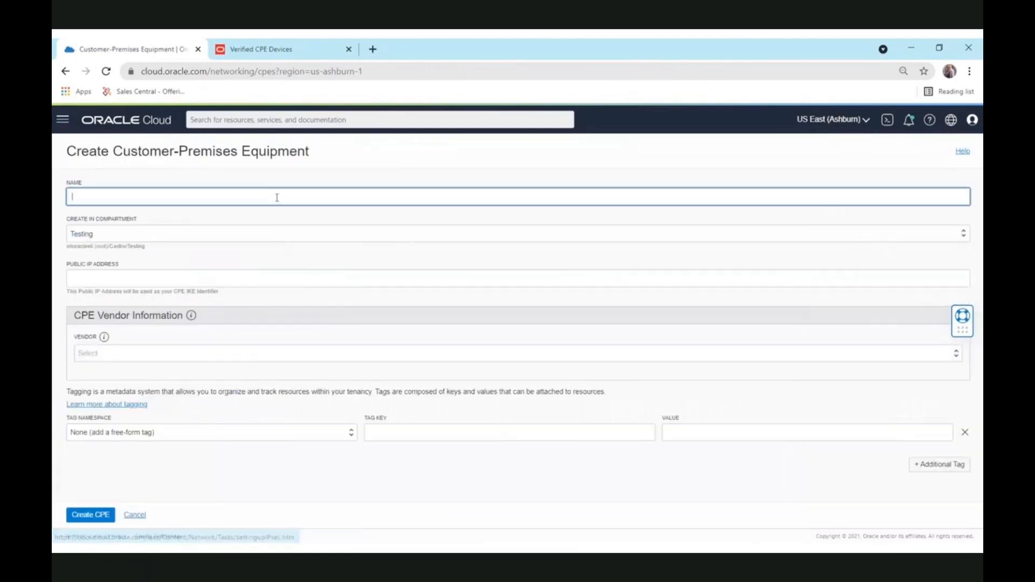
pyautogui.write('Li')
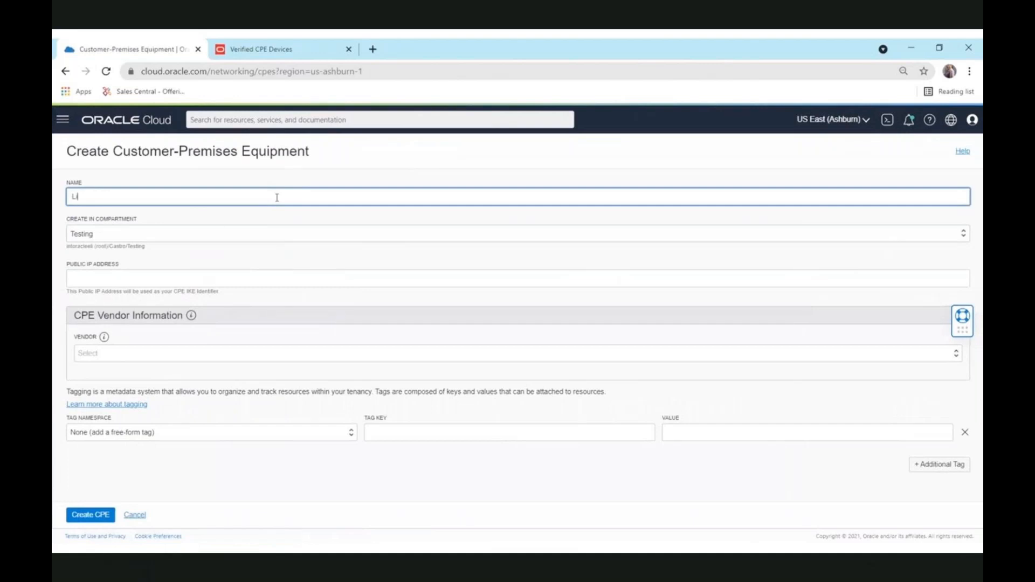
pyautogui.write('breCPE')
# Step: Enter the CPE's public IP address and choose Libreswan as its vendor
pyautogui.click(199, 282)
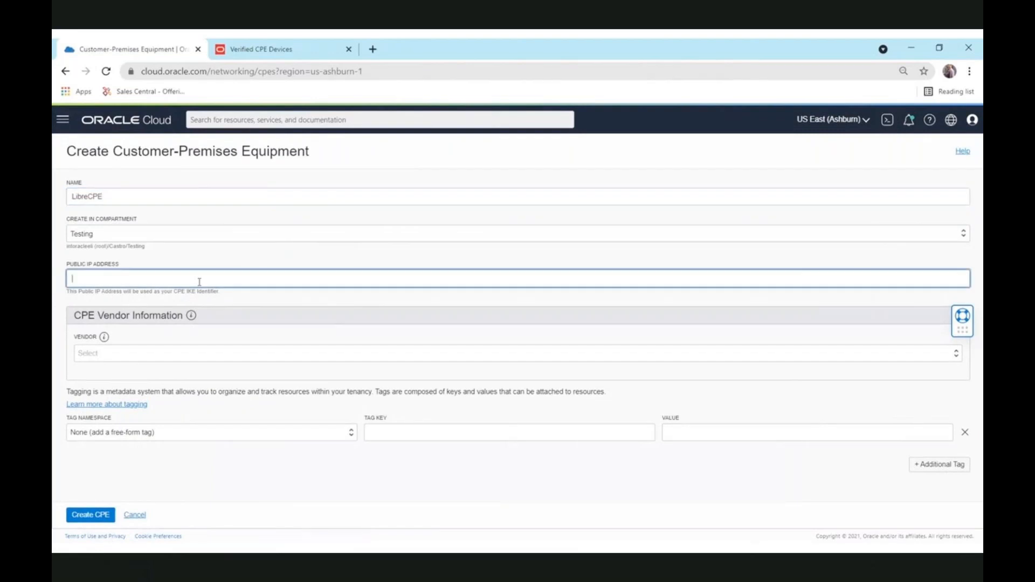
pyautogui.write('129.2')
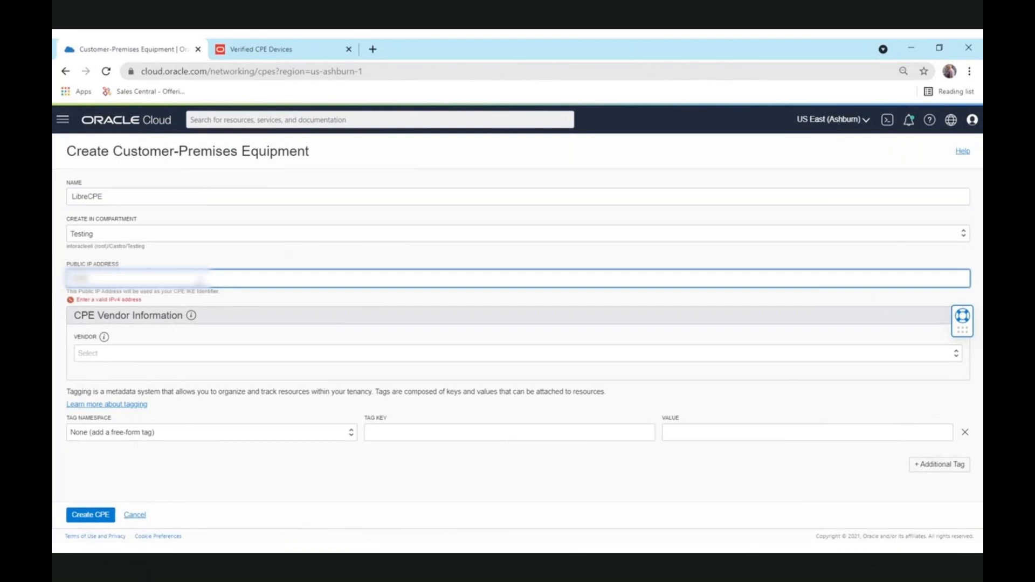
pyautogui.write('13.12')
pyautogui.click(200, 354)
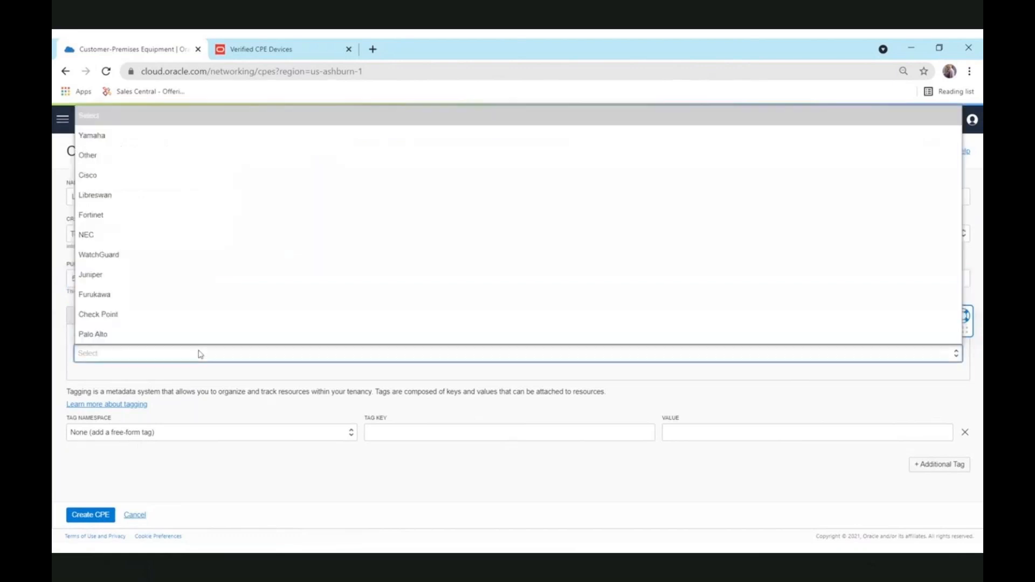
pyautogui.click(174, 194)
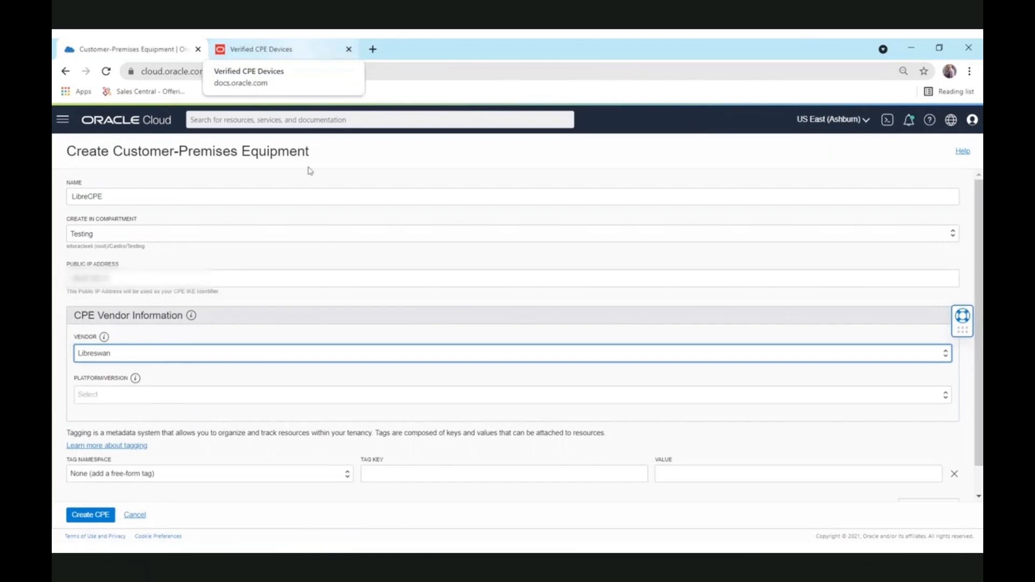
pyautogui.click(216, 356)
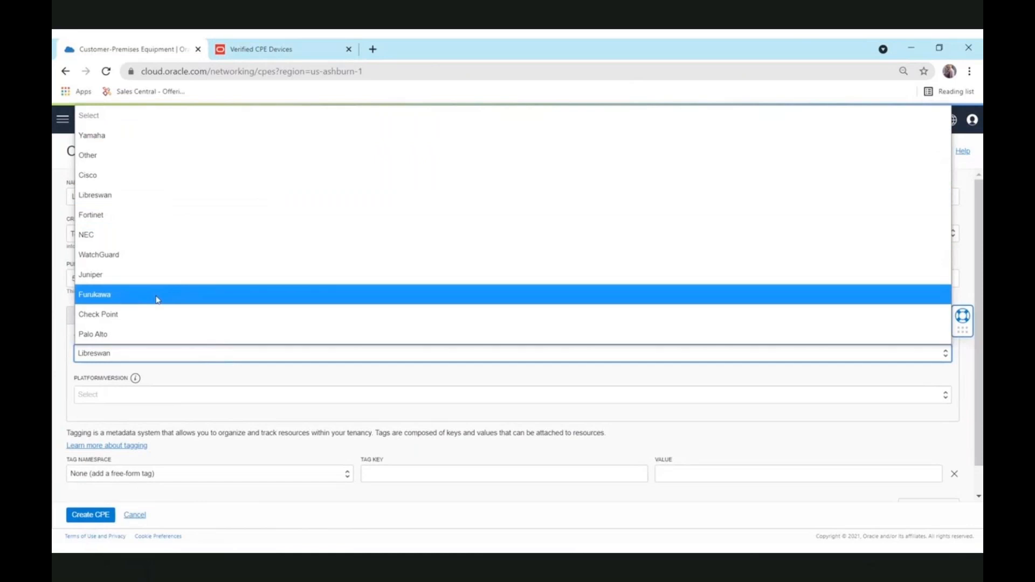
pyautogui.click(173, 197)
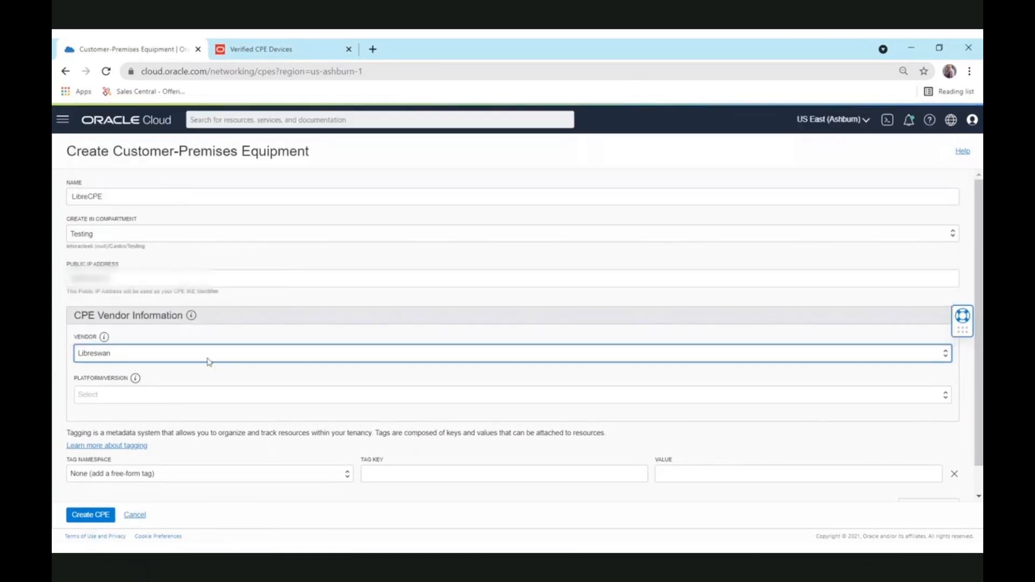
# Step: Check the Verified CPE Devices table for Libreswan's minimum verified version, 3.18
pyautogui.click(276, 49)
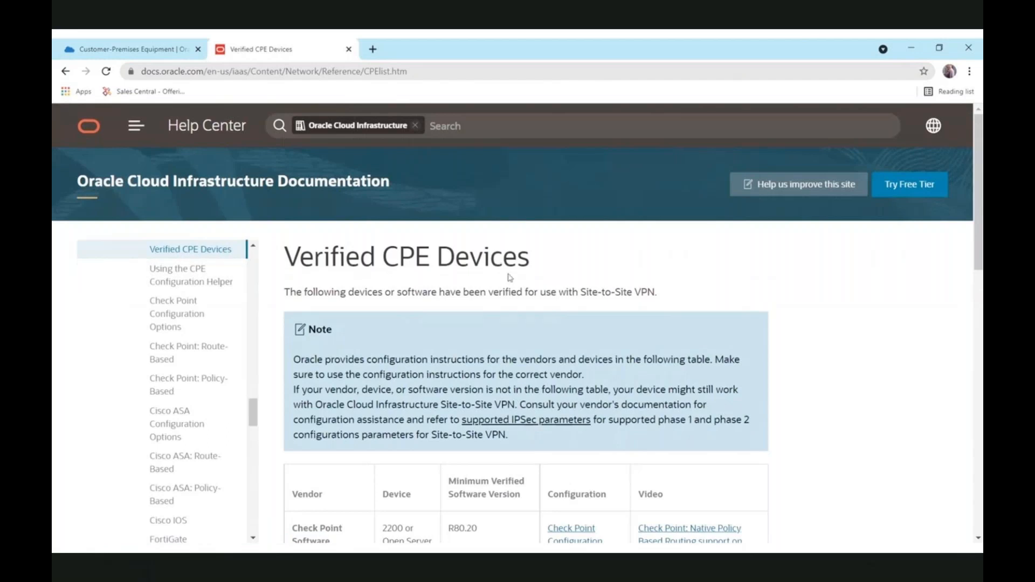
pyautogui.scroll(-4, 550, 291)
pyautogui.scroll(-3, 553, 298)
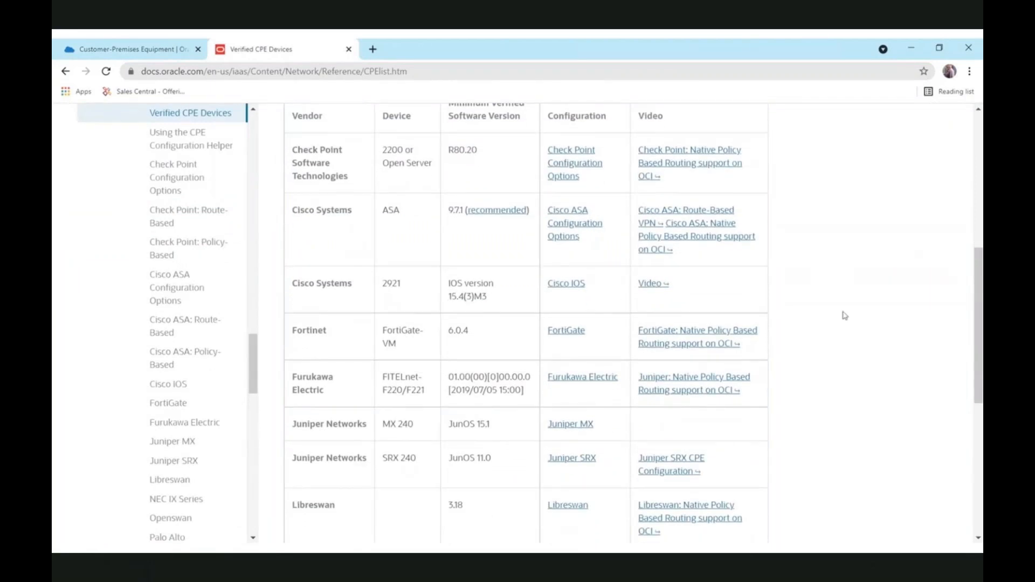
pyautogui.scroll(-2, 845, 316)
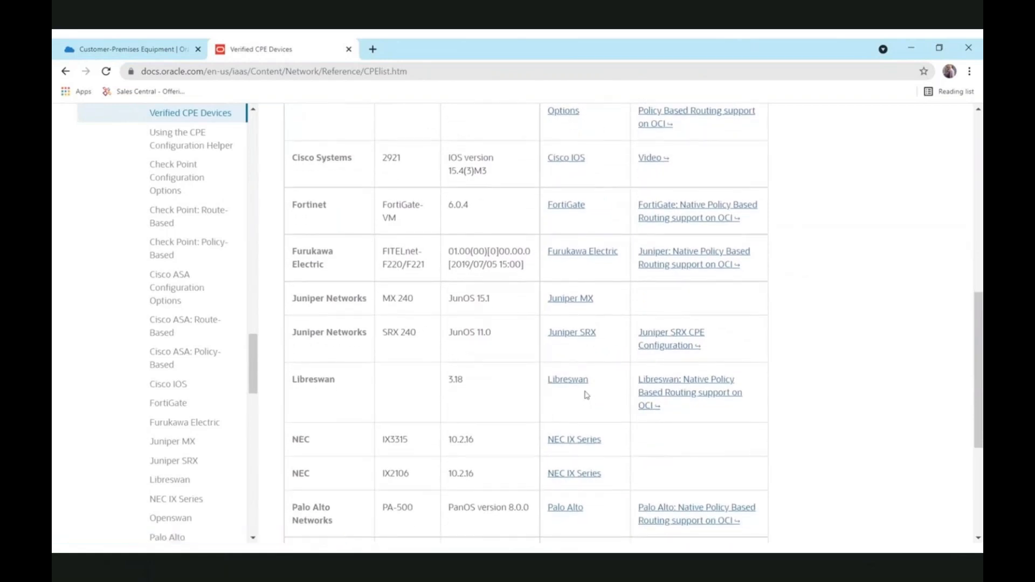
pyautogui.scroll(1, 586, 395)
pyautogui.scroll(3, 586, 395)
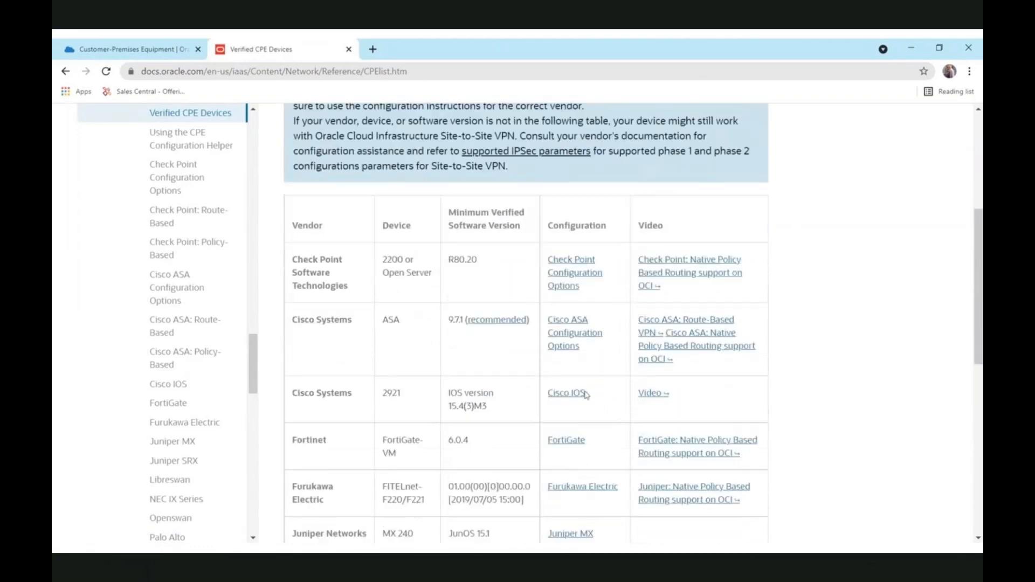
pyautogui.scroll(-4, 587, 395)
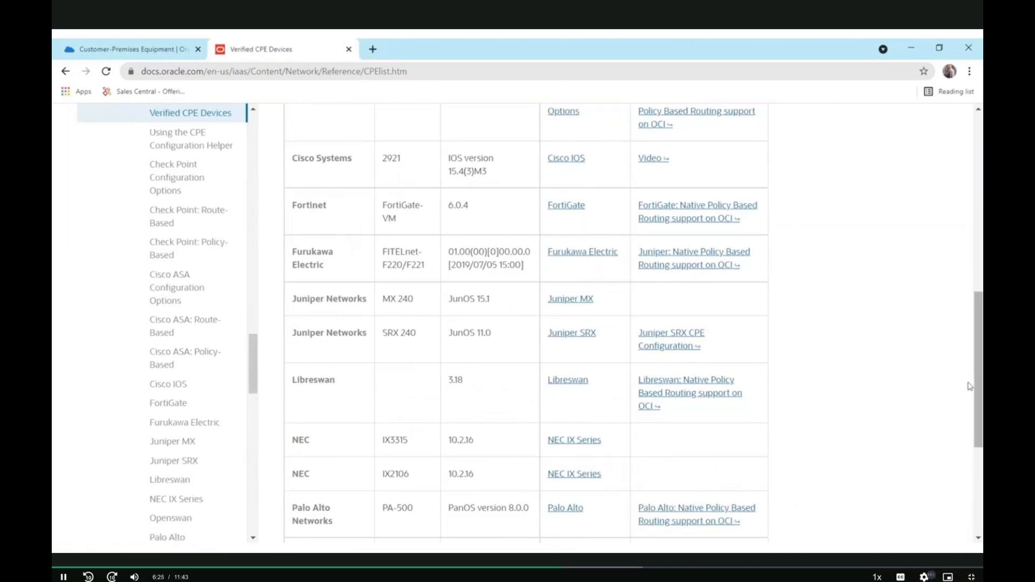
pyautogui.scroll(2, 965, 377)
pyautogui.scroll(8, 949, 344)
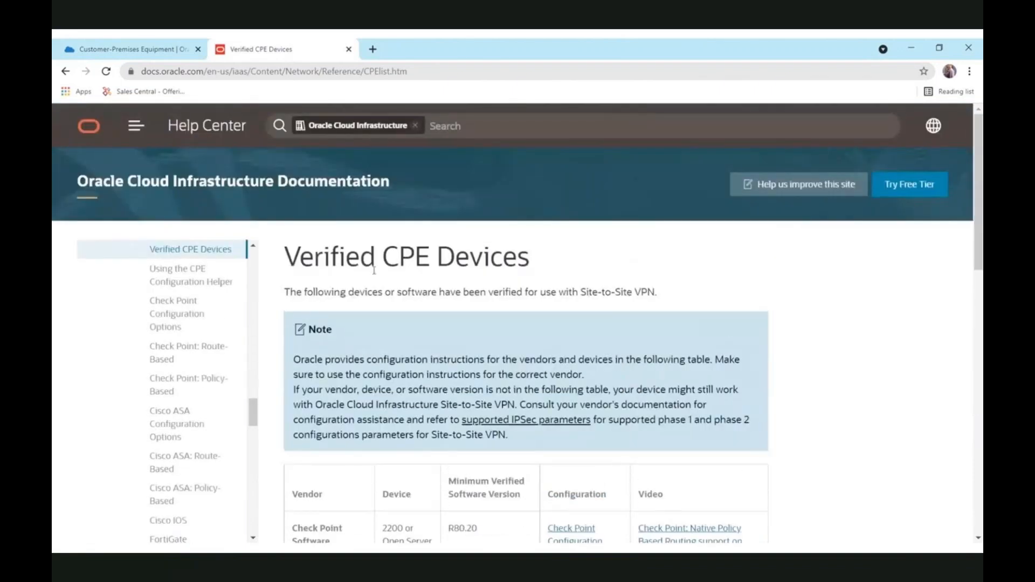
pyautogui.click(134, 49)
# Step: Set the Libreswan platform version to 3.18 or later, create LibreCPE, and return to Networking
pyautogui.click(201, 399)
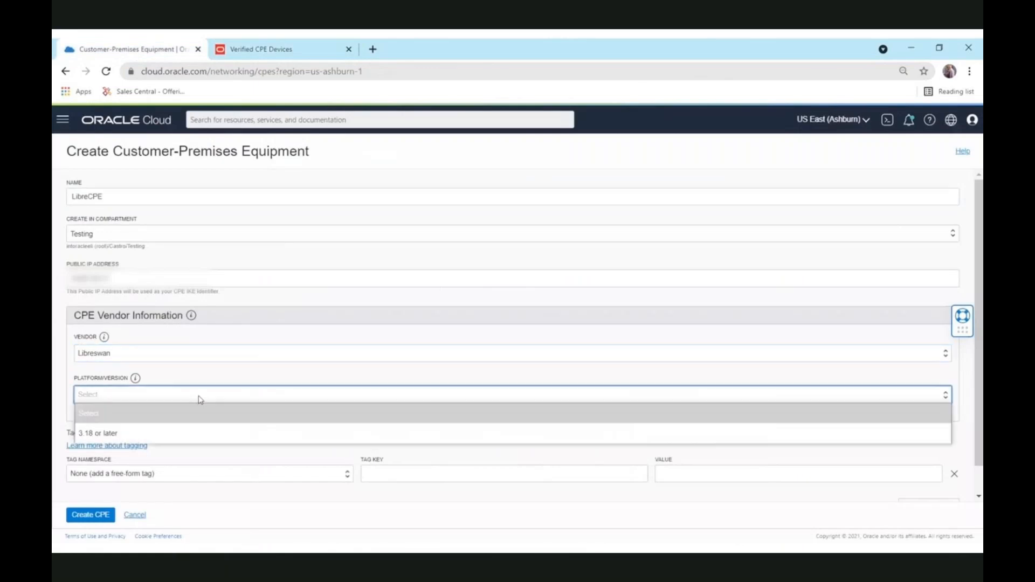
pyautogui.click(181, 433)
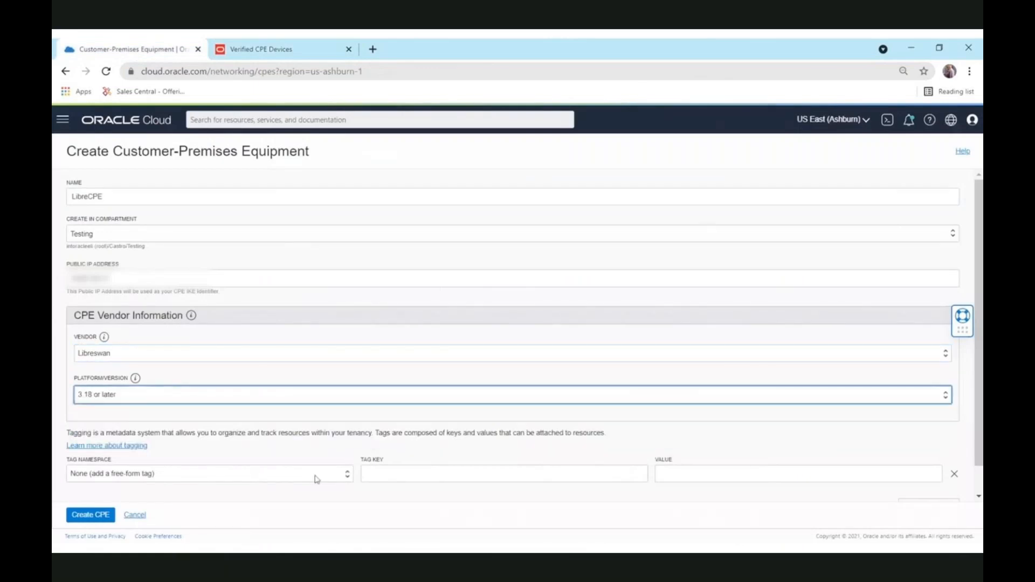
pyautogui.scroll(-1, 544, 496)
pyautogui.click(91, 515)
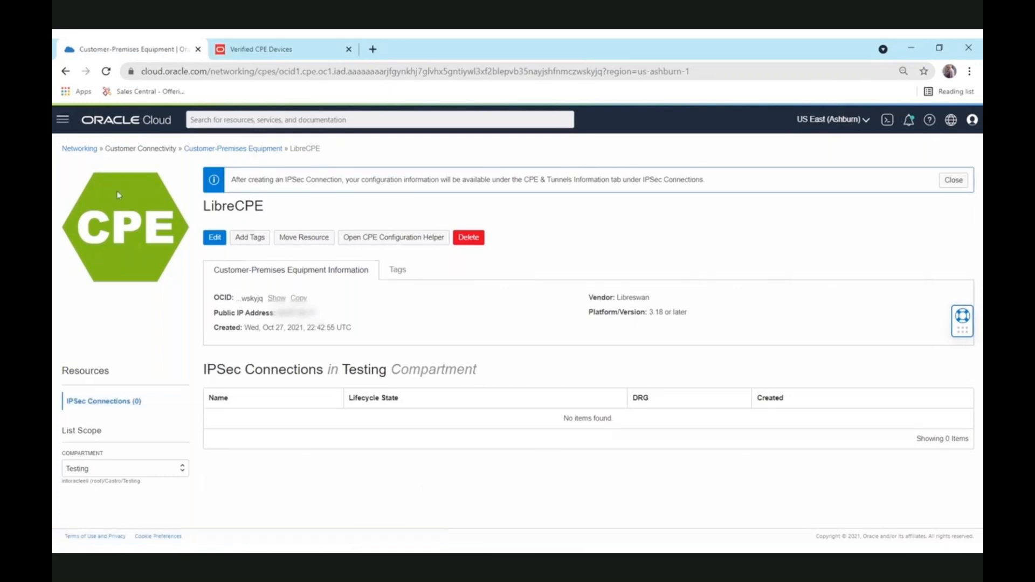
pyautogui.click(81, 150)
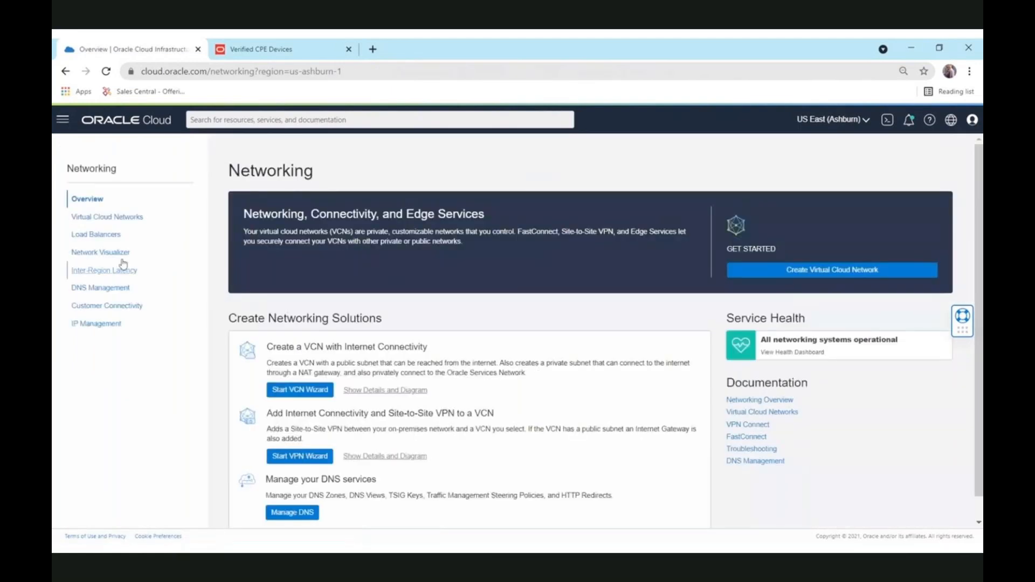
# Step: Open the Default Route Table for OCI-VCN from the network's route tables
pyautogui.click(100, 217)
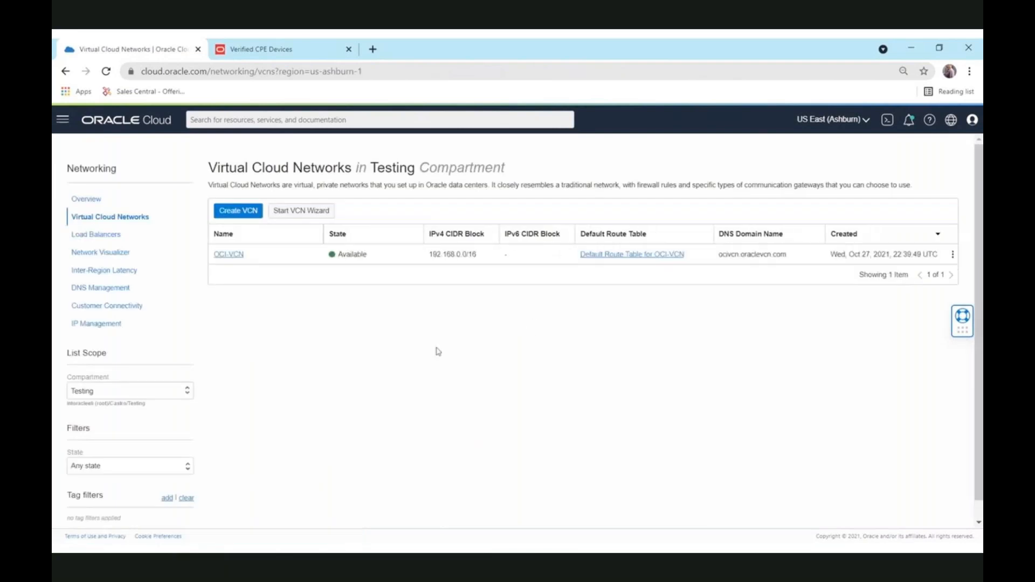
pyautogui.click(222, 256)
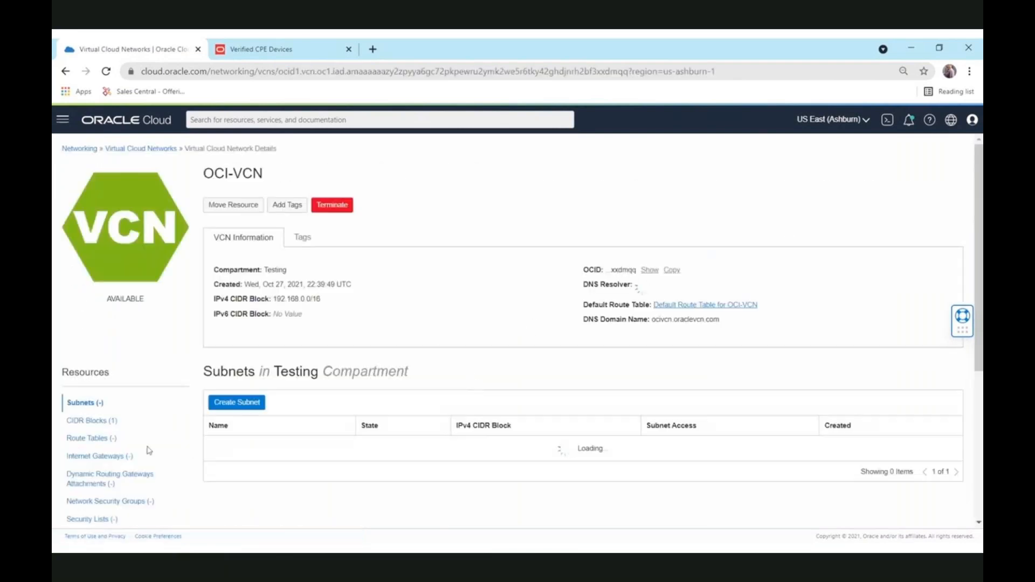
pyautogui.click(84, 438)
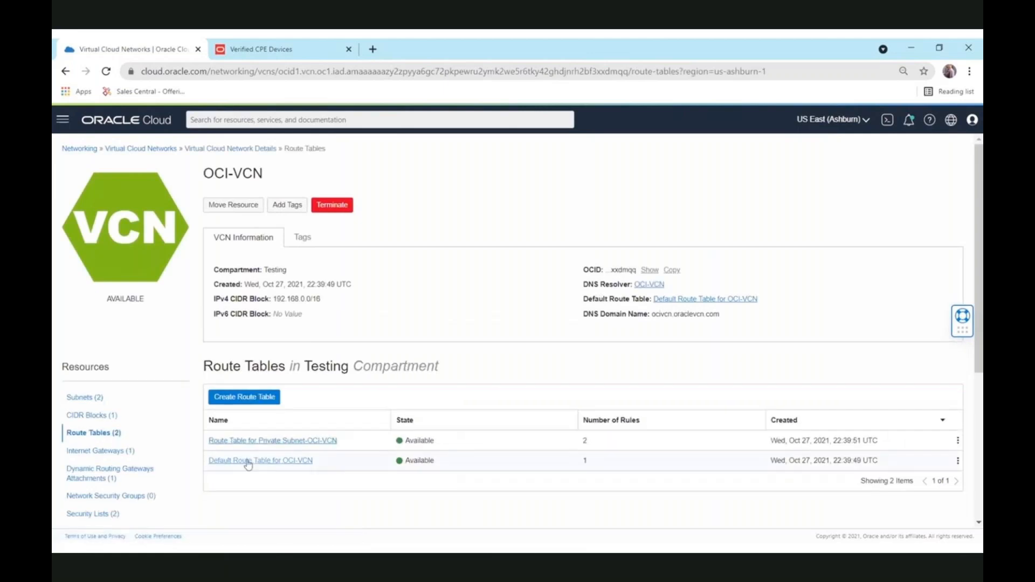
pyautogui.click(247, 461)
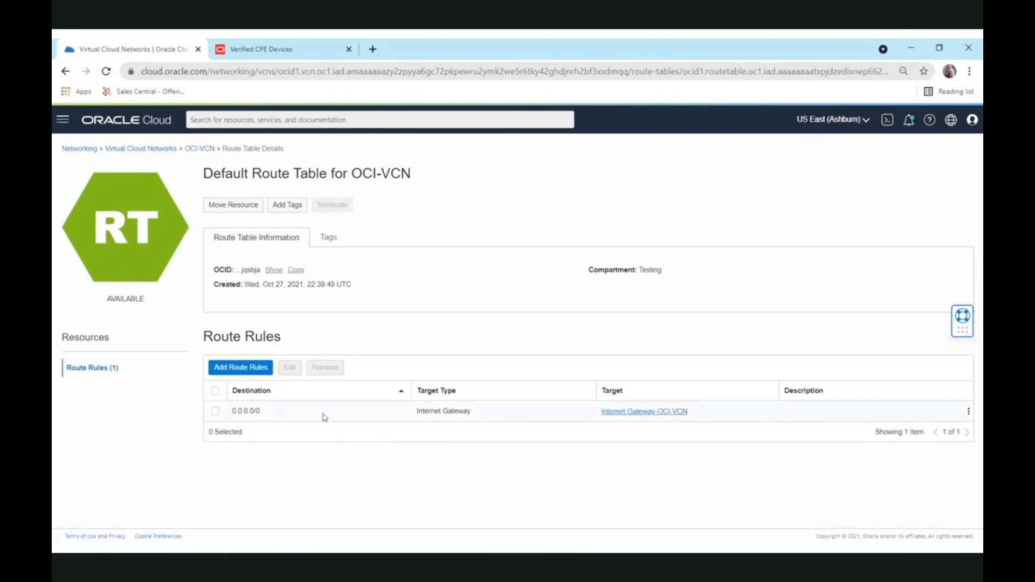
# Step: Add a route rule sending 172.31.0.0/16 to the dynamic routing gateway, described 2OnPrem
pyautogui.click(259, 375)
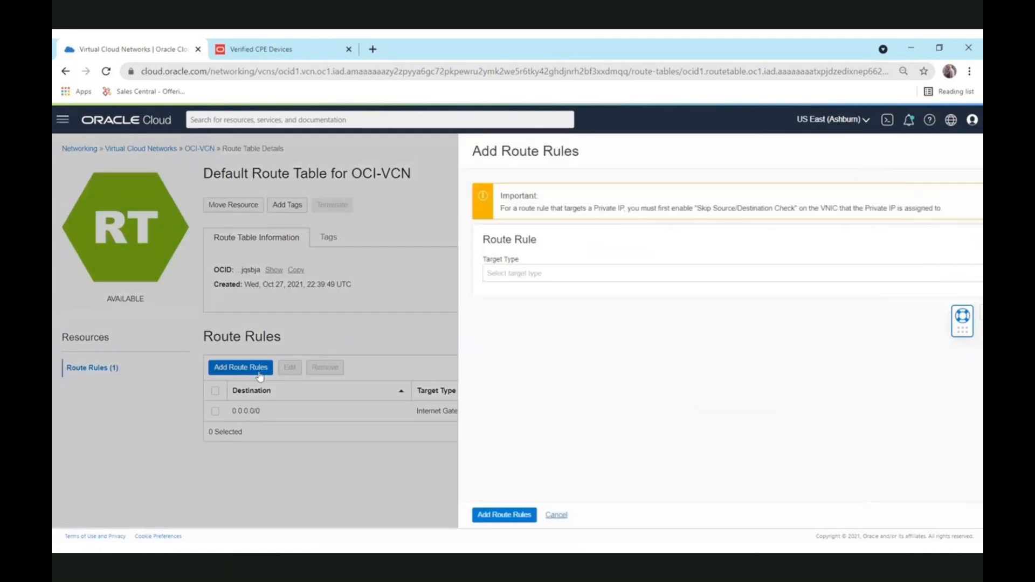
pyautogui.click(492, 280)
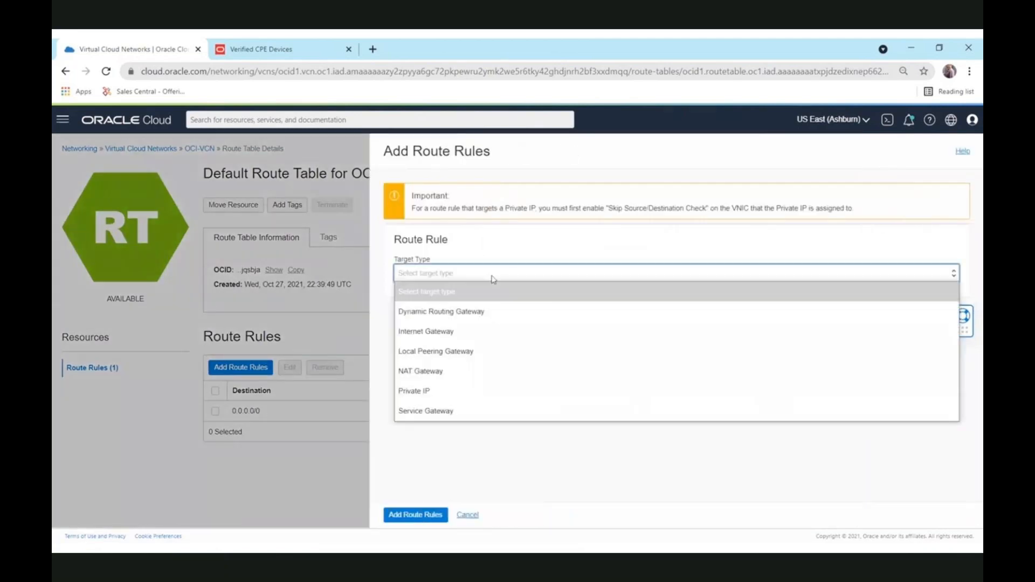
pyautogui.click(487, 311)
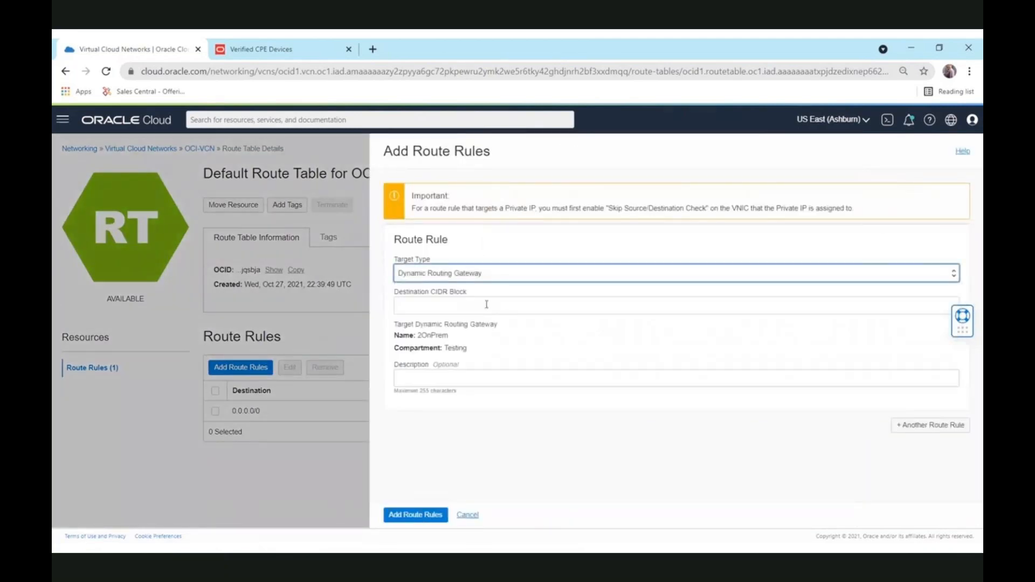
pyautogui.click(486, 304)
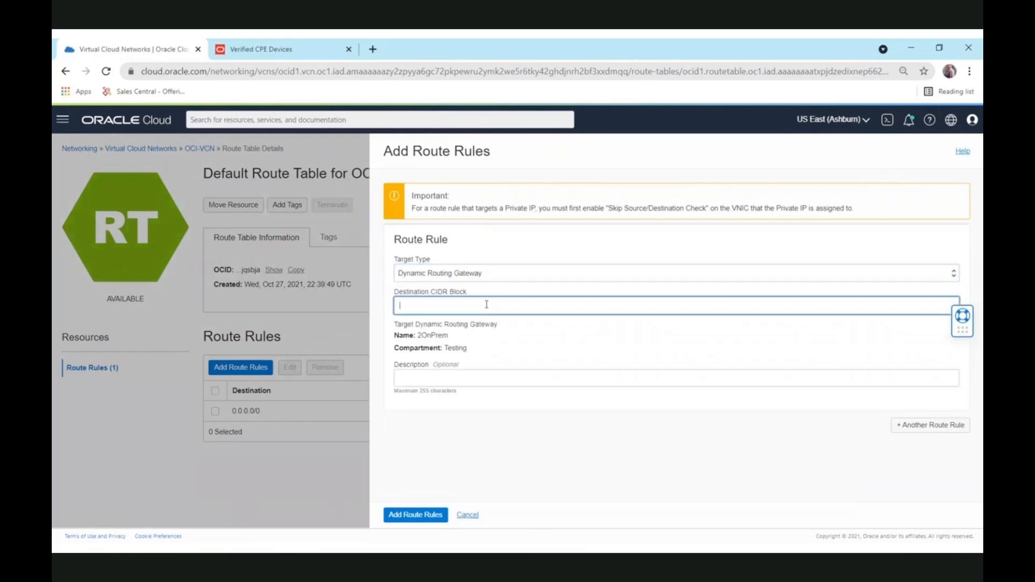
pyautogui.write('172')
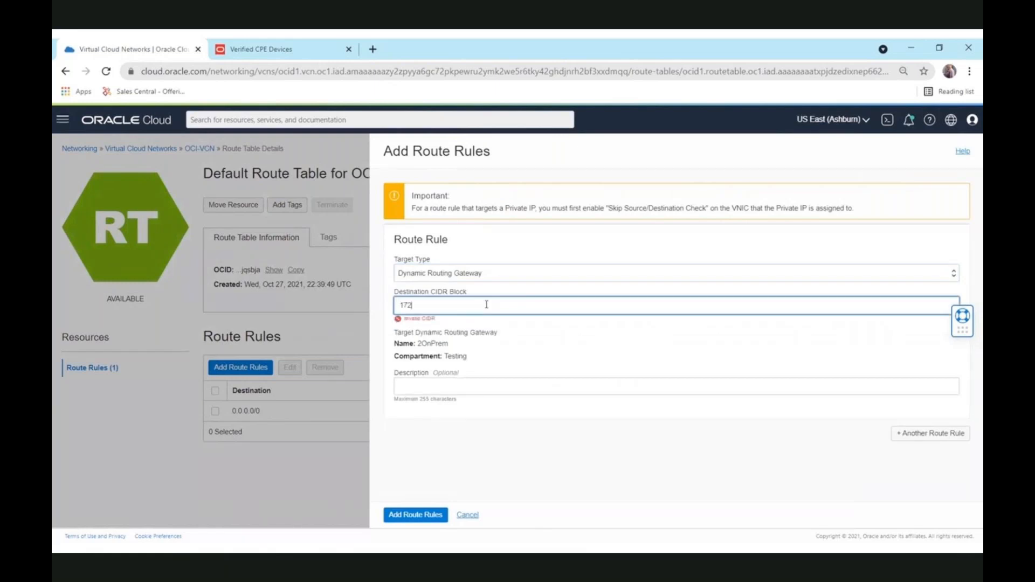
pyautogui.write('.31.0.0/16')
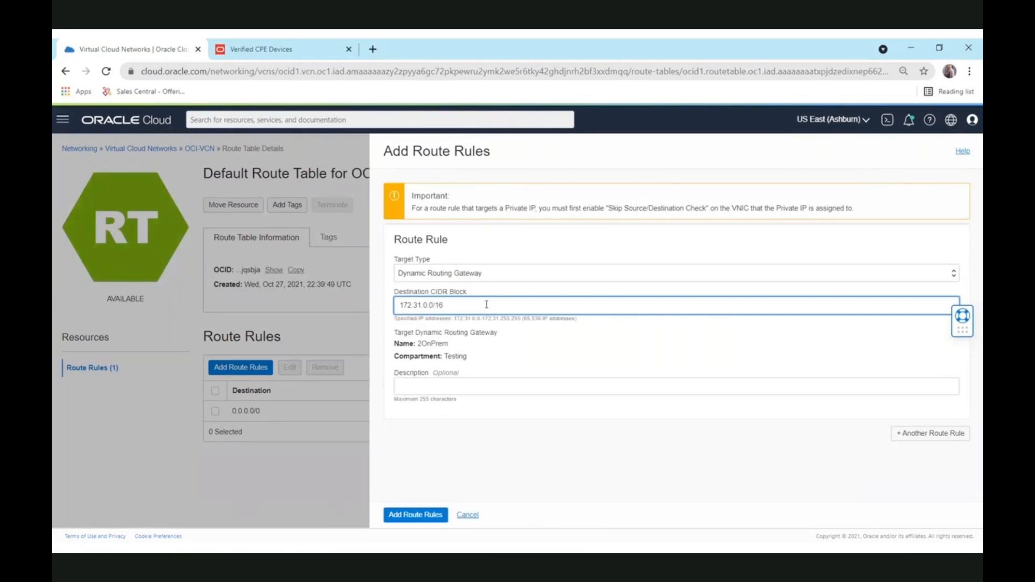
pyautogui.click(502, 389)
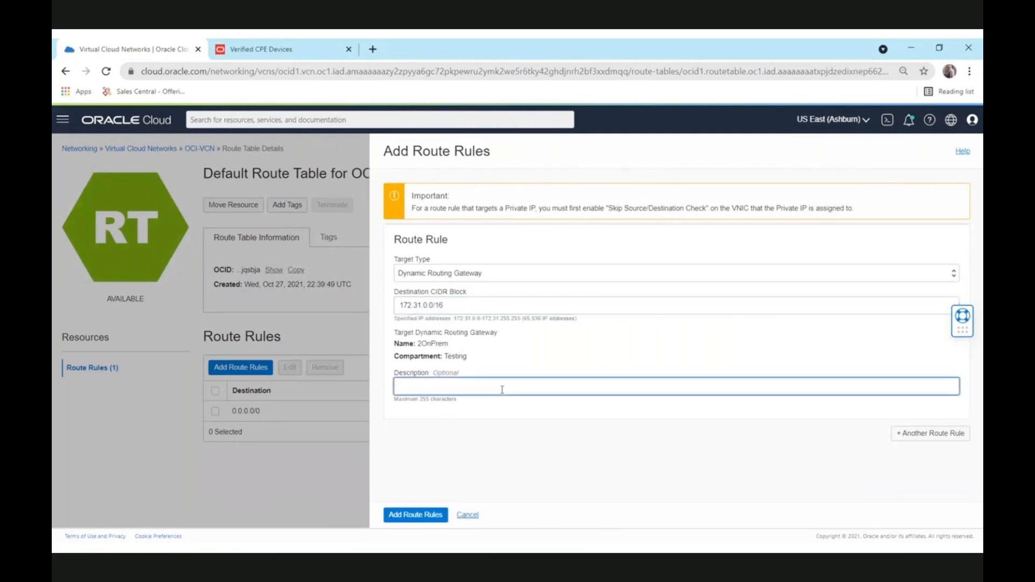
pyautogui.write('2OnPrem')
pyautogui.click(408, 516)
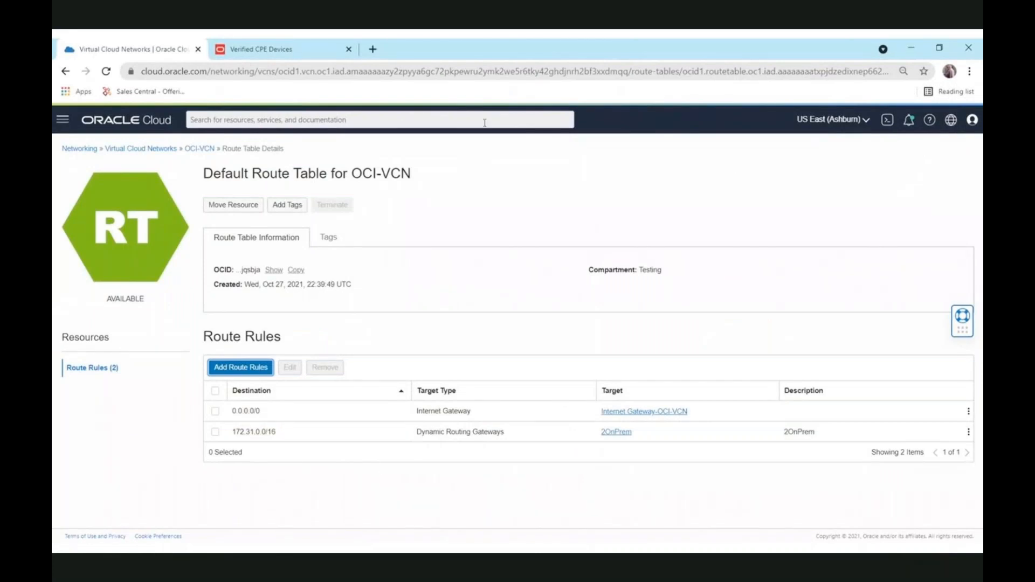
# Step: Go to the Site-to-Site VPN (IPSec) page under Networking
pyautogui.click(63, 119)
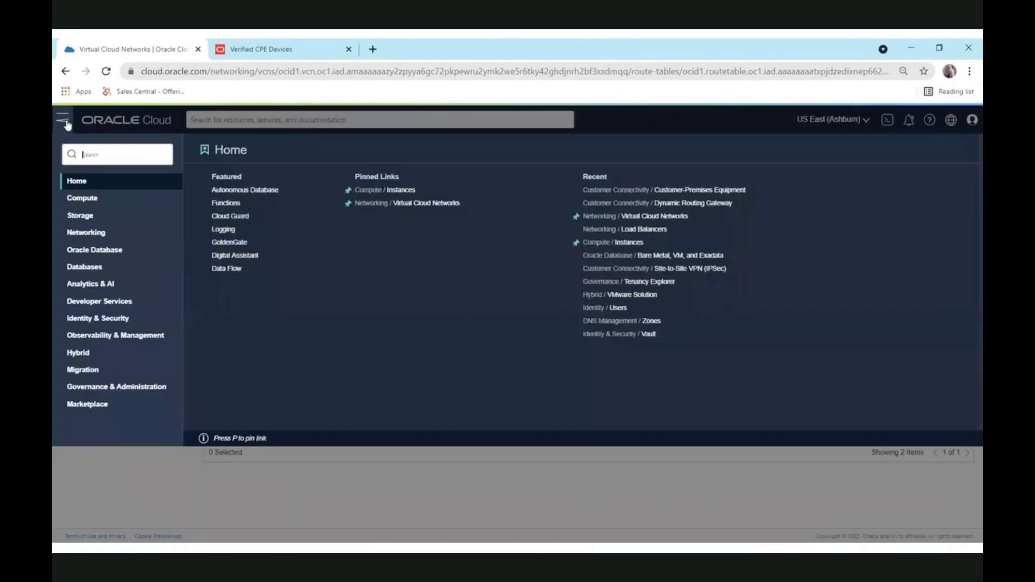
pyautogui.click(100, 237)
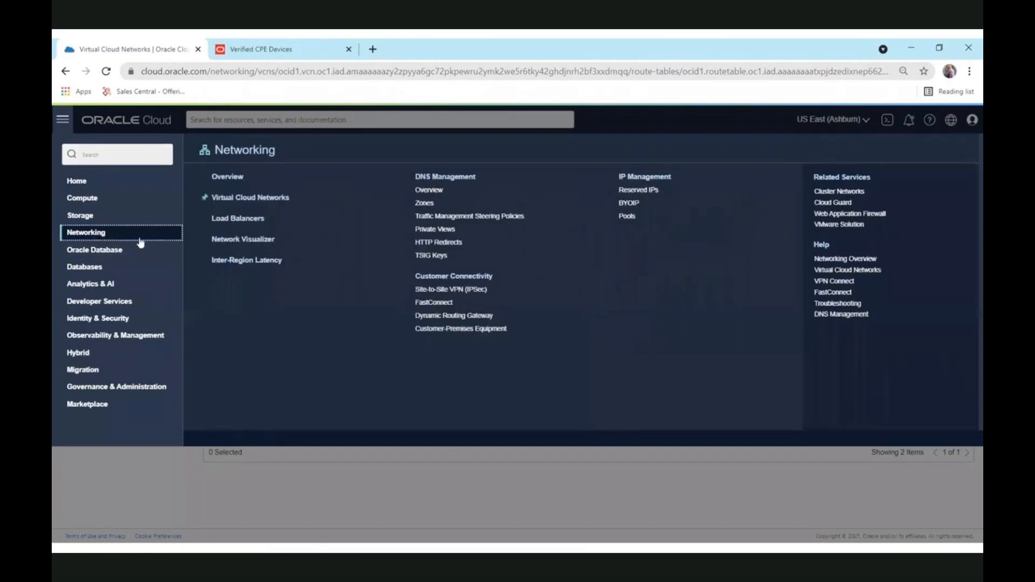
pyautogui.click(431, 293)
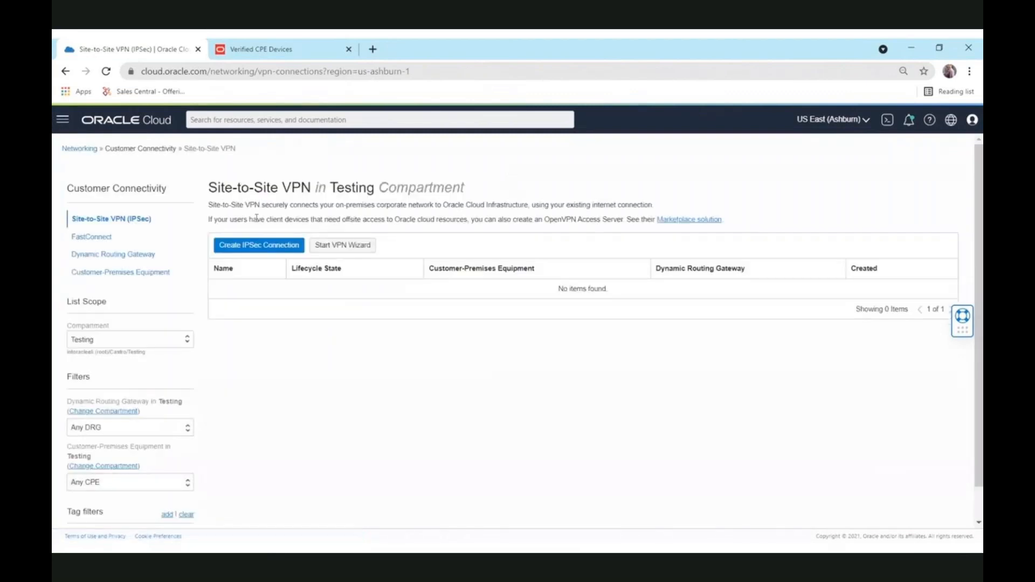
# Step: Start a new IPSec connection named 2OnPrem using CPE LibreCPE and DRG 2OnPrem
pyautogui.click(250, 245)
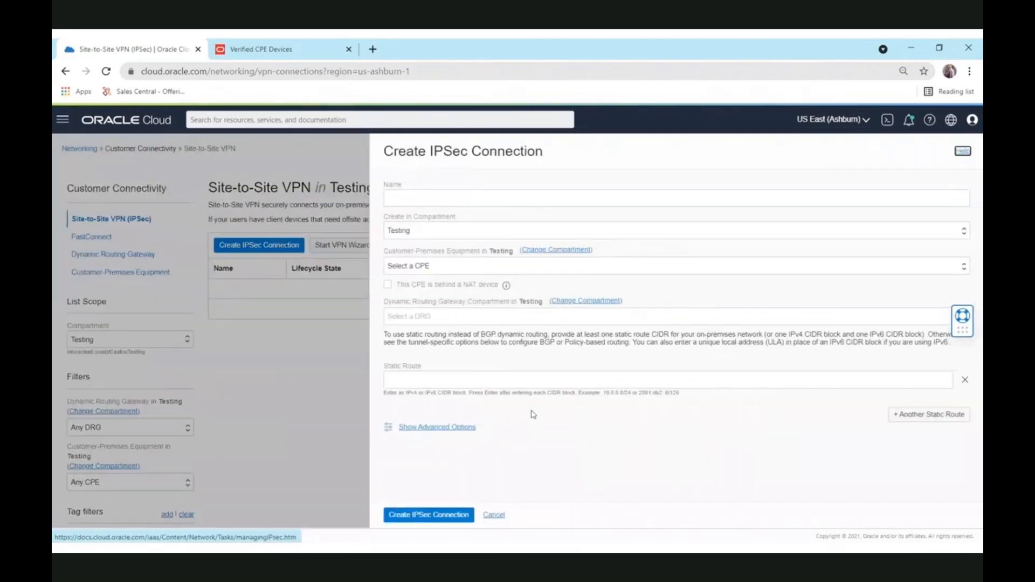
pyautogui.click(428, 202)
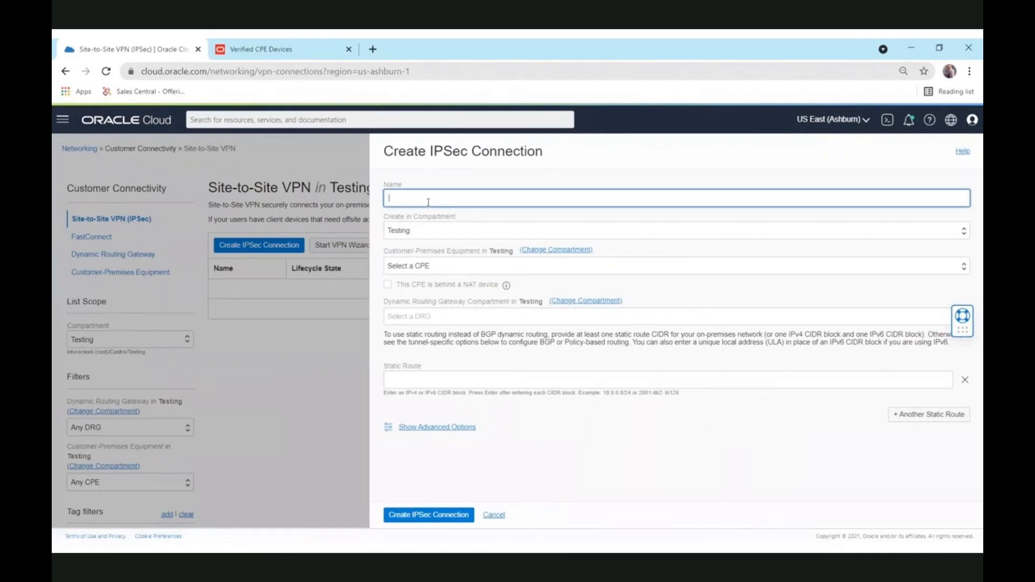
pyautogui.write('2OnPrem')
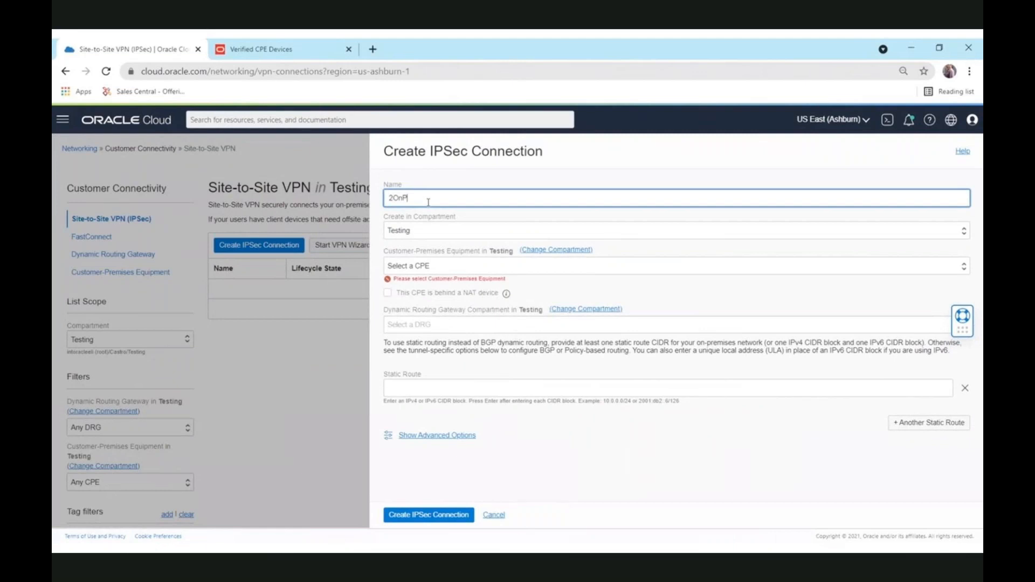
pyautogui.click(458, 266)
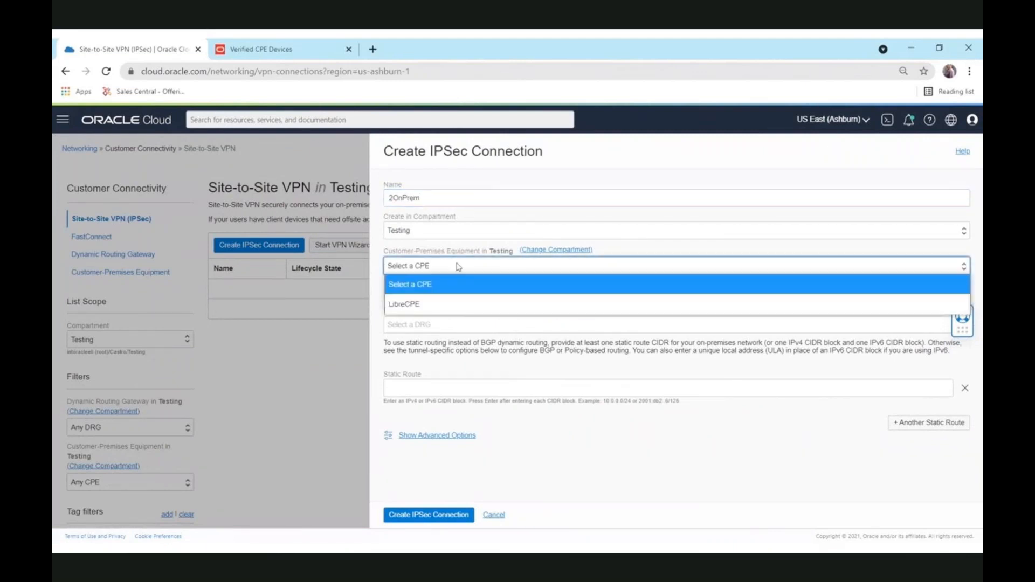
pyautogui.click(456, 304)
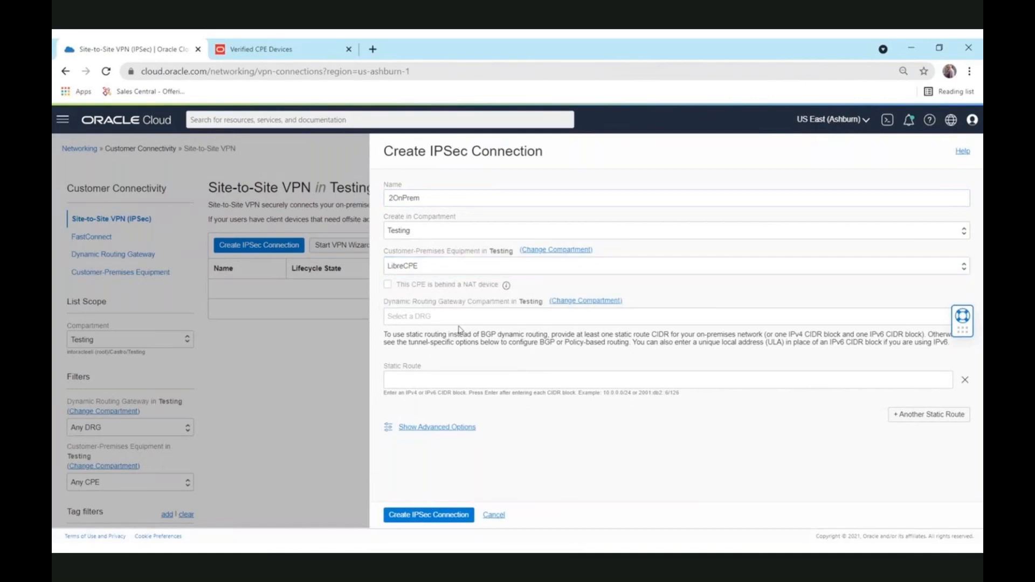
pyautogui.click(464, 319)
pyautogui.click(457, 353)
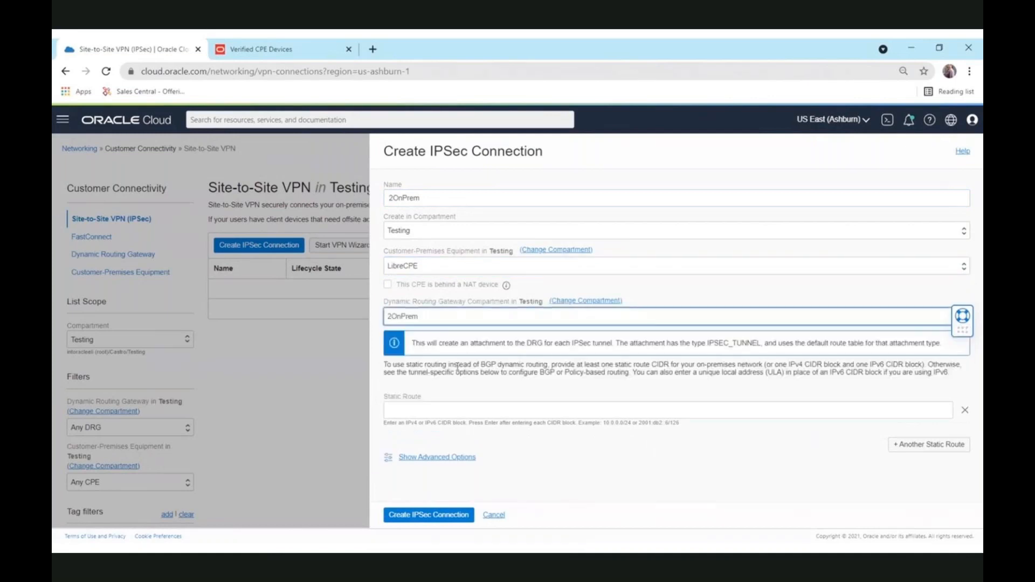
# Step: Enter 172.31.0.0/16 as the static route, correcting a mistyped 172.16 value
pyautogui.click(443, 409)
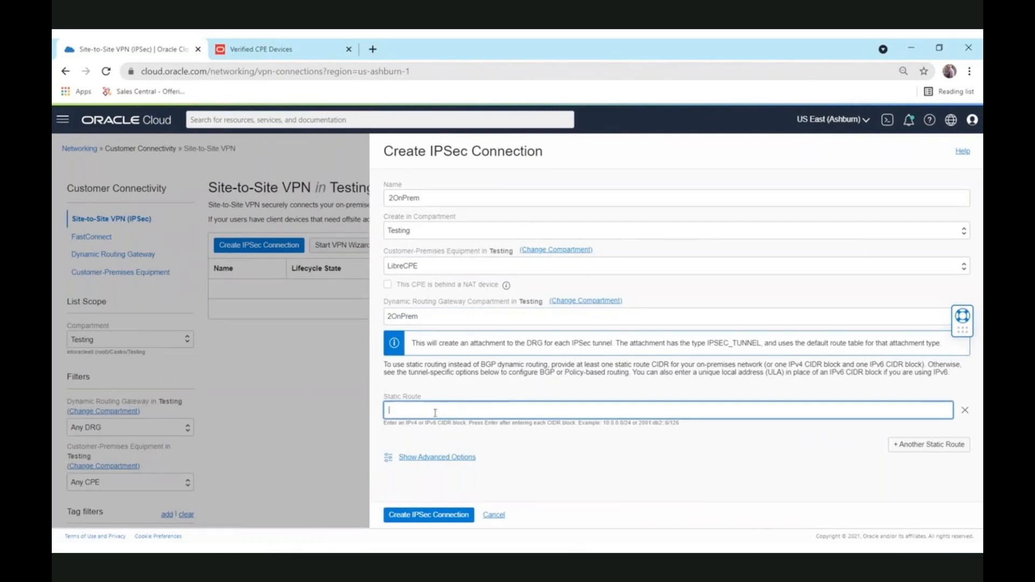
pyautogui.write('172.16.0.0')
pyautogui.press('BackSpace')
pyautogui.press('BackSpace')
pyautogui.press('BackSpace')
pyautogui.press('BackSpace')
pyautogui.press('BackSpace')
pyautogui.press('BackSpace')
pyautogui.press('BackSpace')
pyautogui.write('31.0.0/16')
pyautogui.moveTo(462, 408); pyautogui.dragTo(335, 408)
# Step: Create the 2OnPrem connection, note both tunnels' Oracle VPN IPs, and open the first tunnel
pyautogui.click(450, 518)
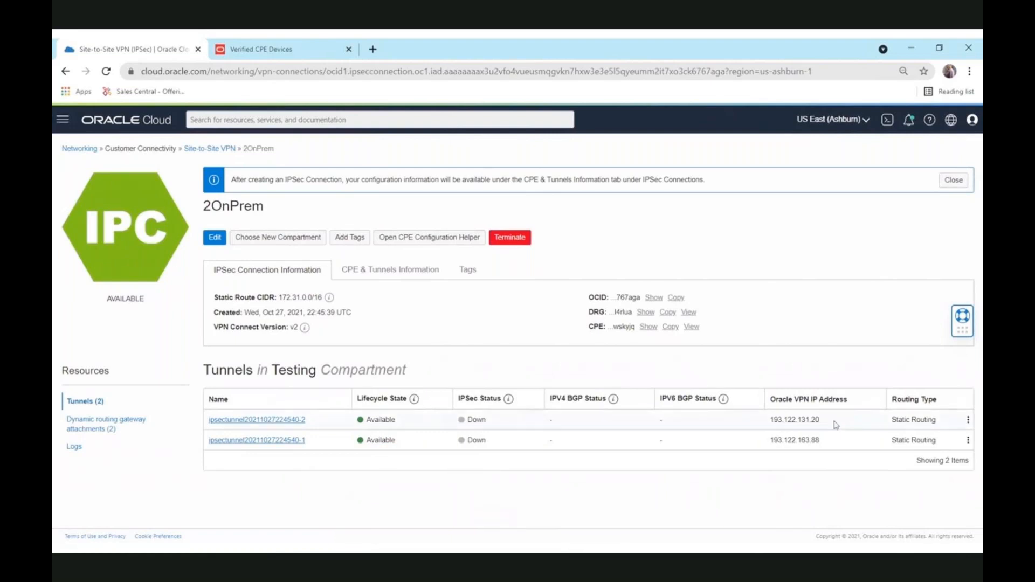
pyautogui.moveTo(835, 424); pyautogui.dragTo(768, 420)
pyautogui.moveTo(819, 440); pyautogui.dragTo(771, 440)
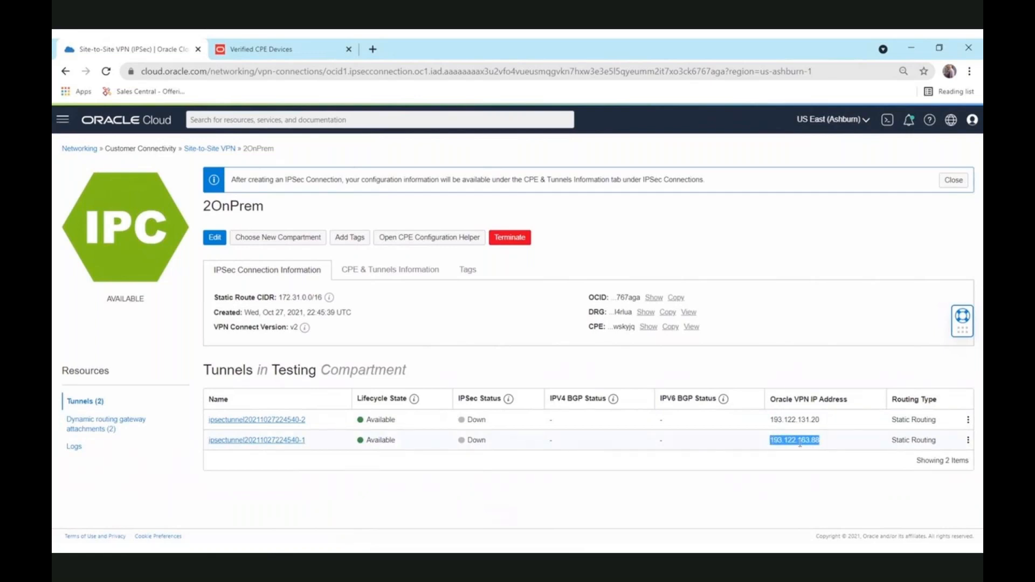
pyautogui.click(264, 421)
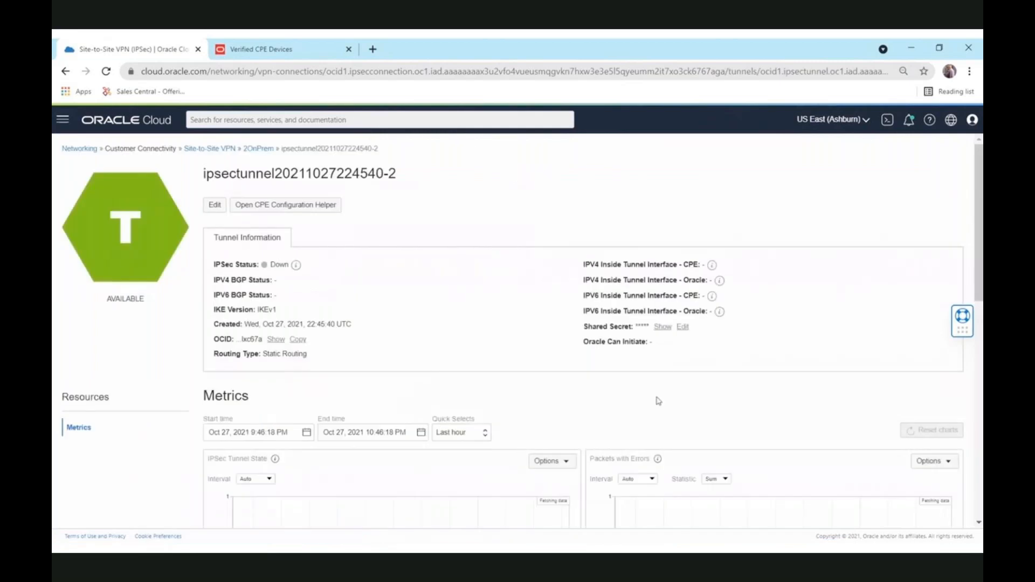
pyautogui.click(662, 327)
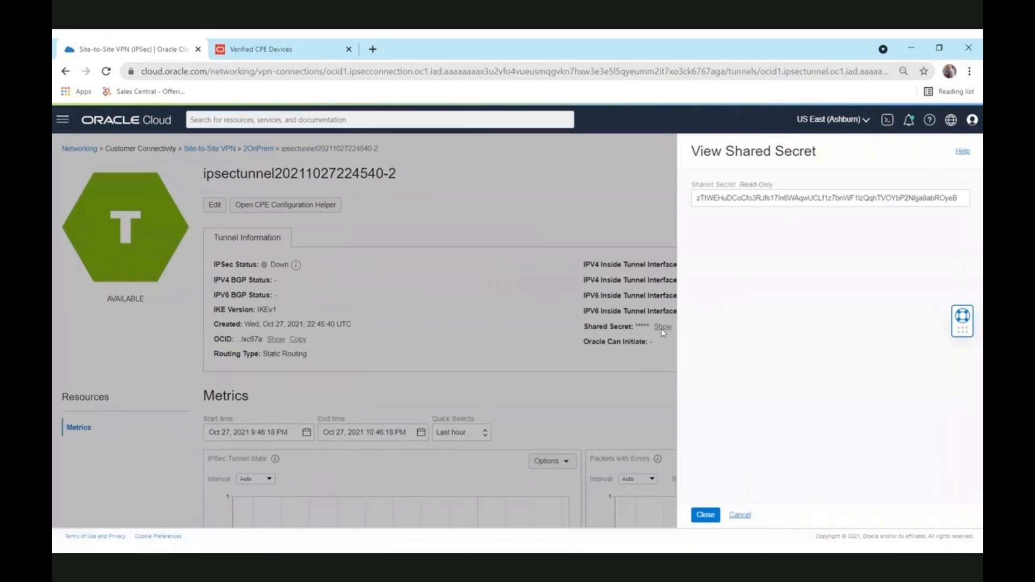
pyautogui.click(739, 517)
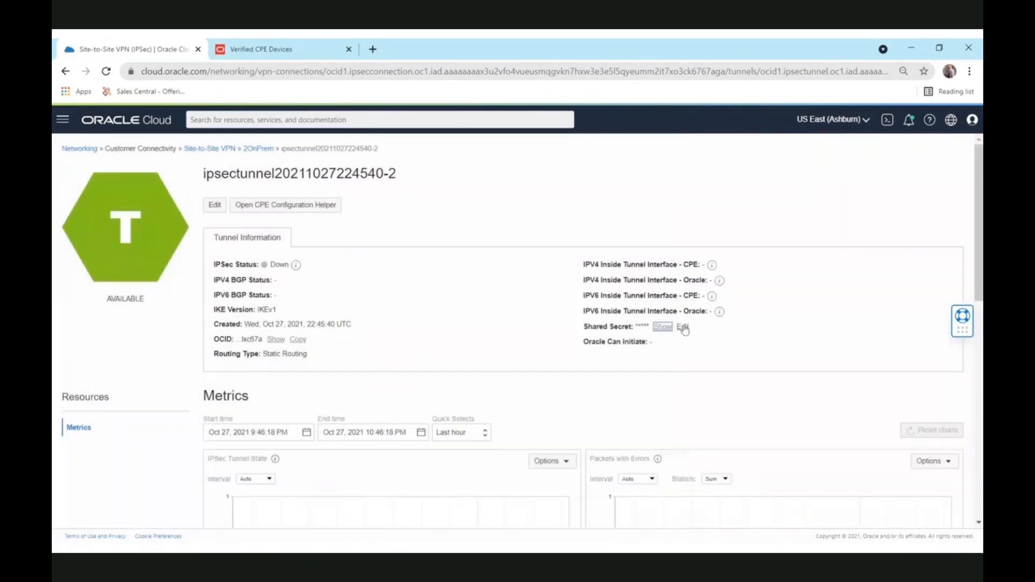
pyautogui.click(685, 327)
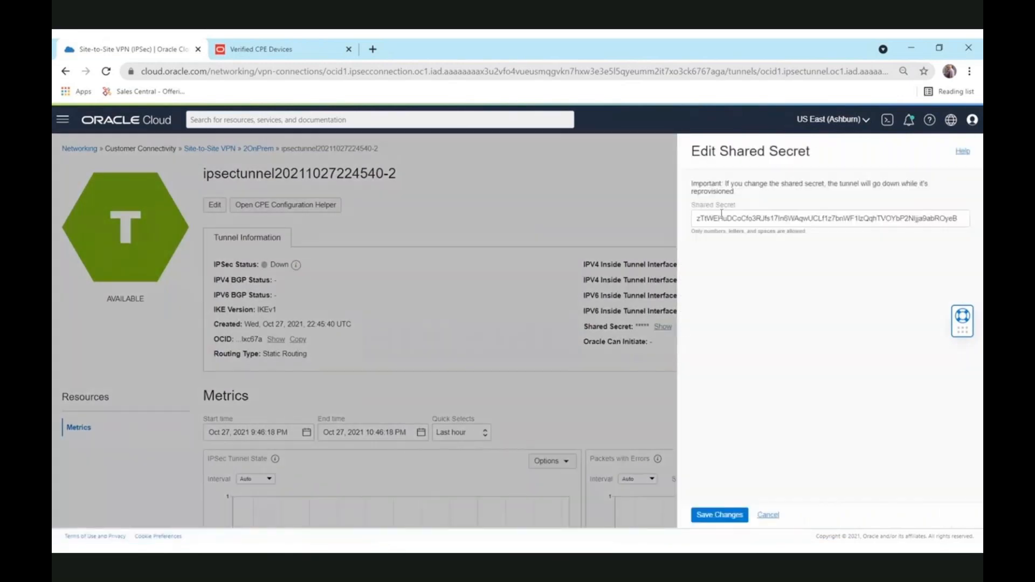
pyautogui.moveTo(964, 219); pyautogui.dragTo(604, 237)
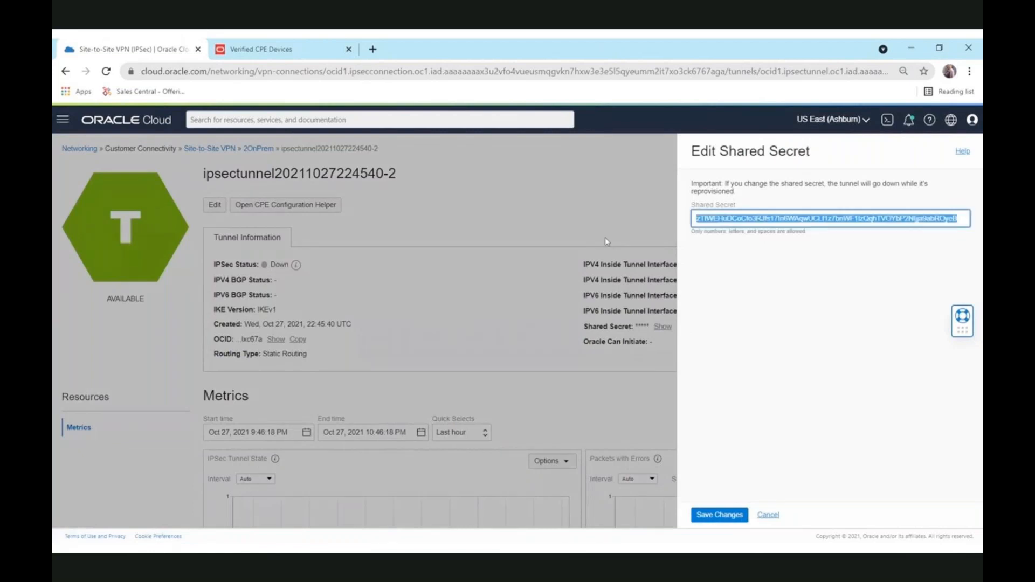
pyautogui.click(761, 517)
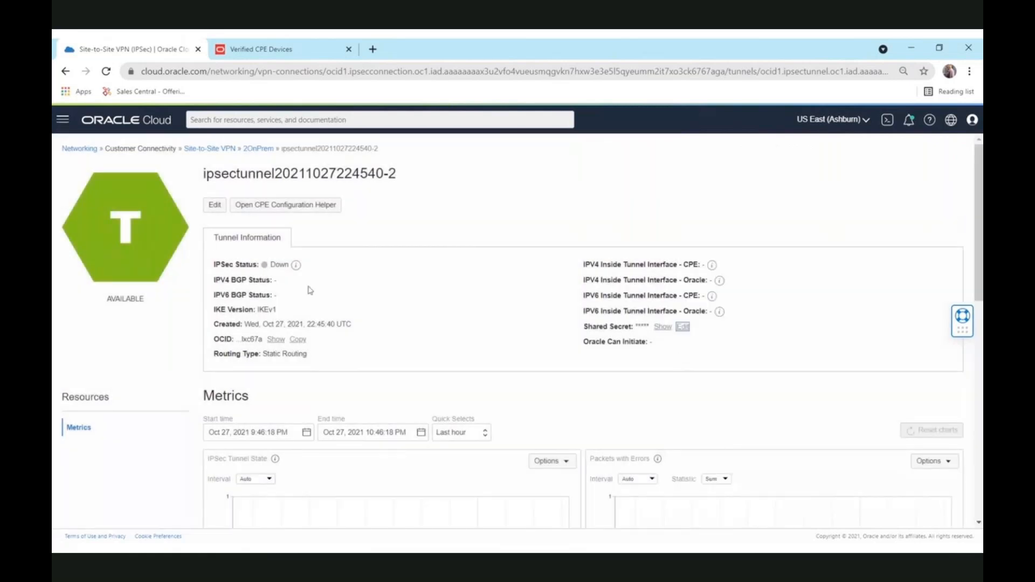
# Step: Return to Site-to-Site VPN and reach the LibreCPE details page via the redirect
pyautogui.click(208, 149)
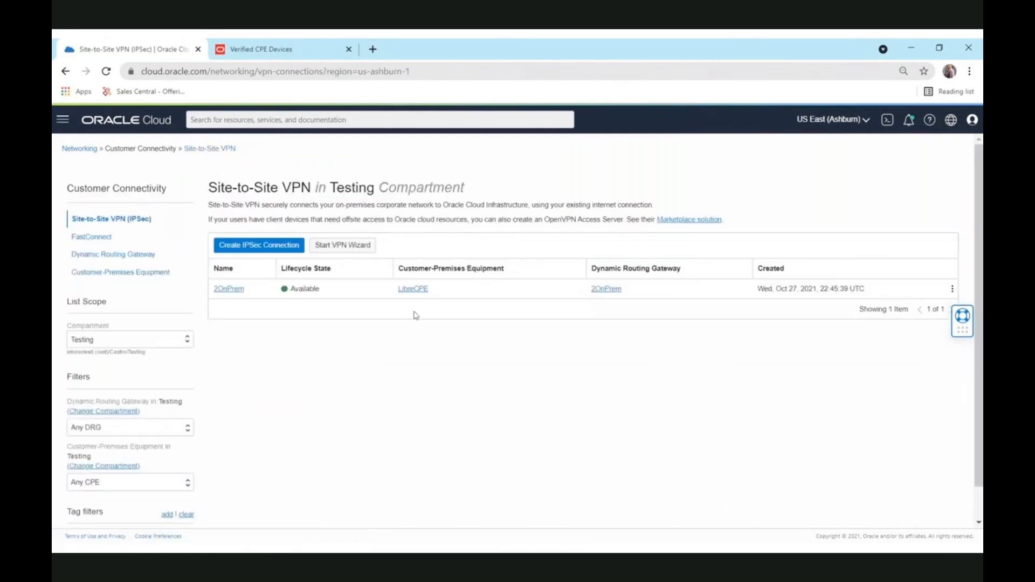
pyautogui.click(420, 290)
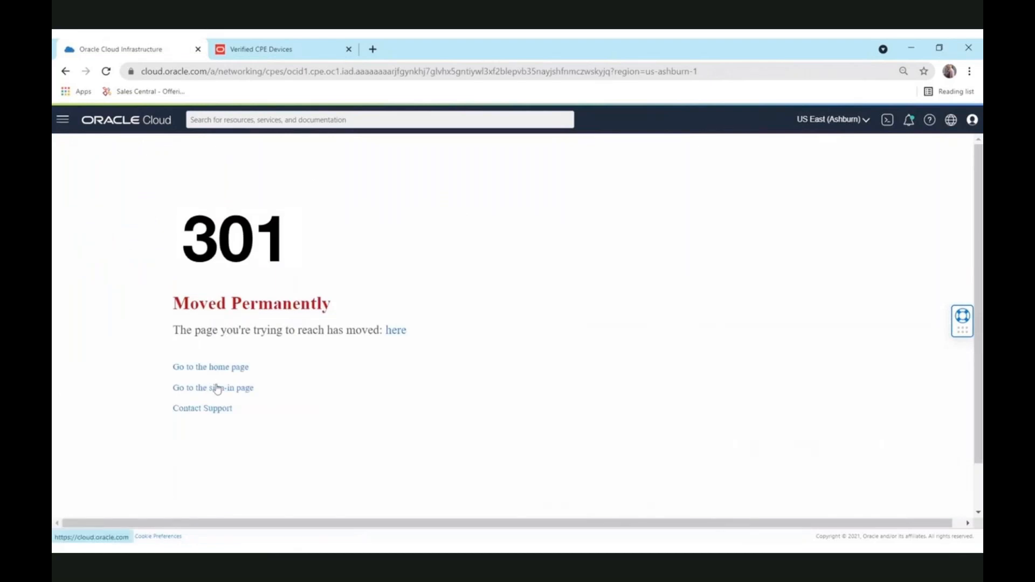
pyautogui.click(397, 331)
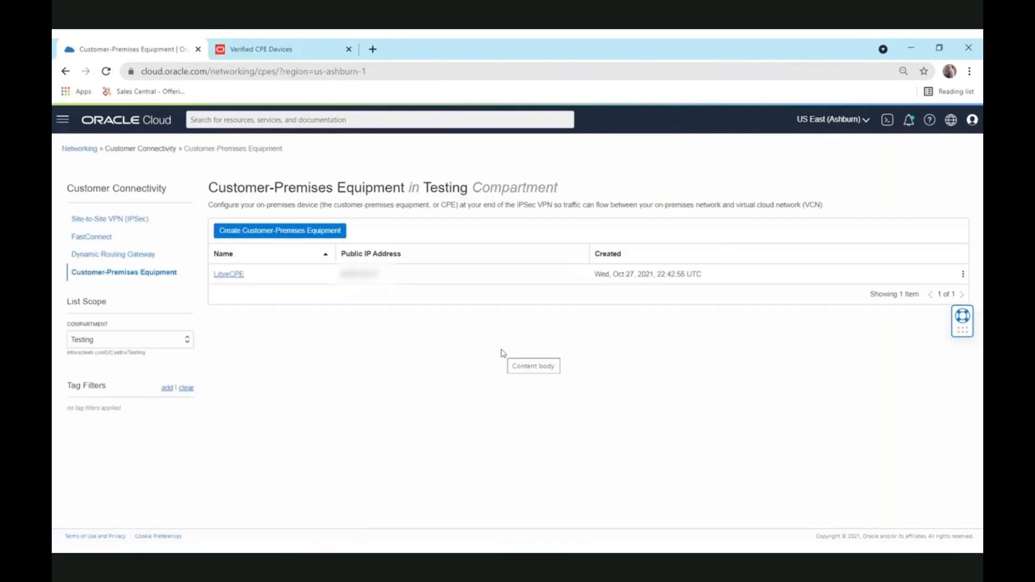
pyautogui.click(222, 279)
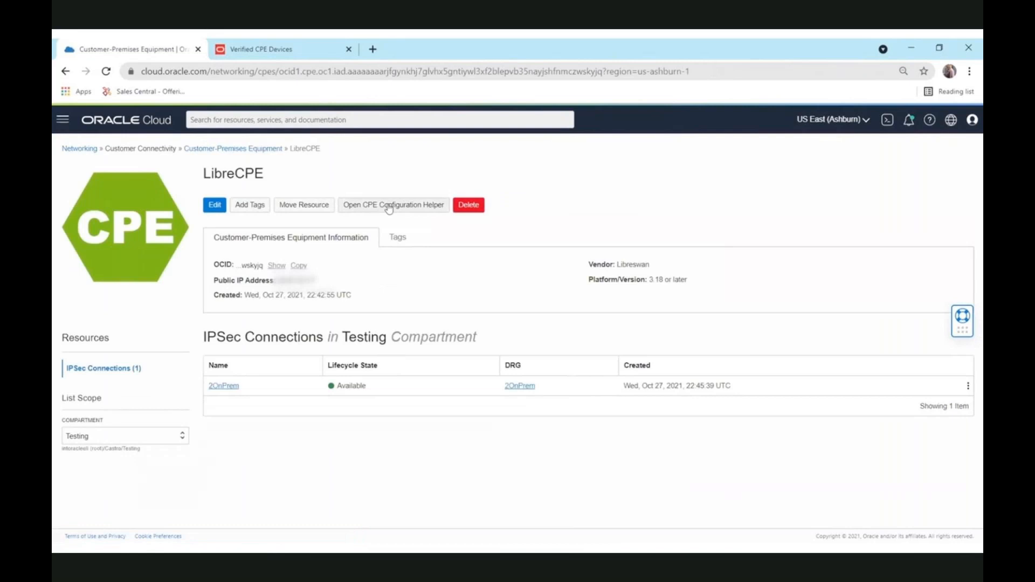
# Step: Generate the Libreswan configuration in the CPE Configuration Helper, review the output, and close it
pyautogui.click(388, 206)
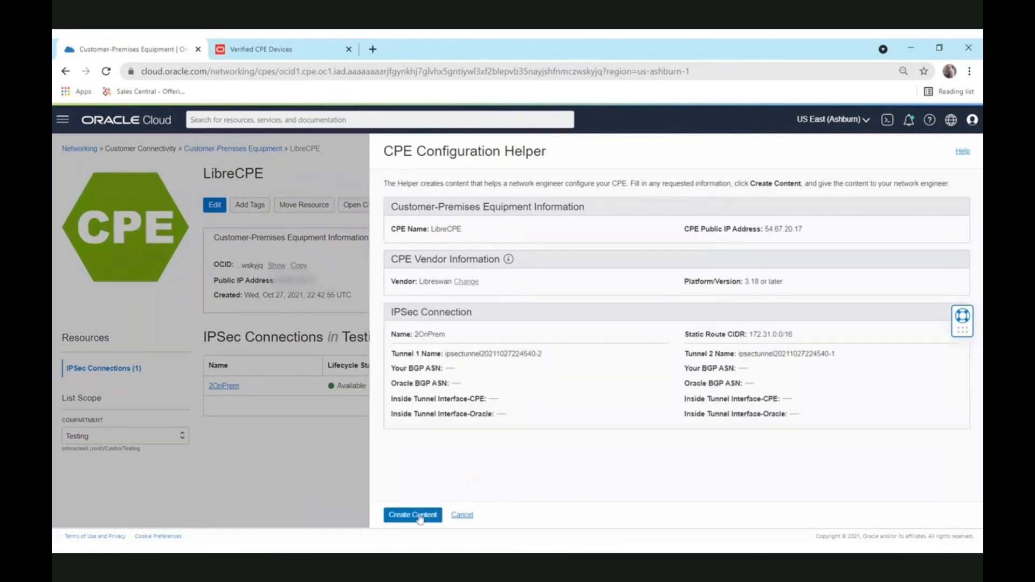
pyautogui.click(420, 516)
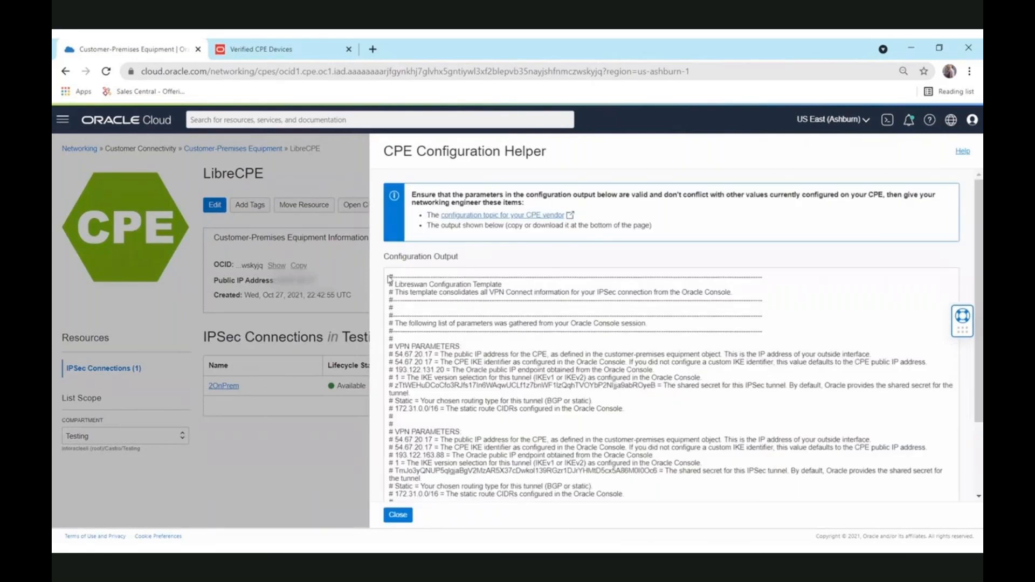
pyautogui.moveTo(976, 344); pyautogui.dragTo(968, 368)
pyautogui.scroll(-1, 970, 371)
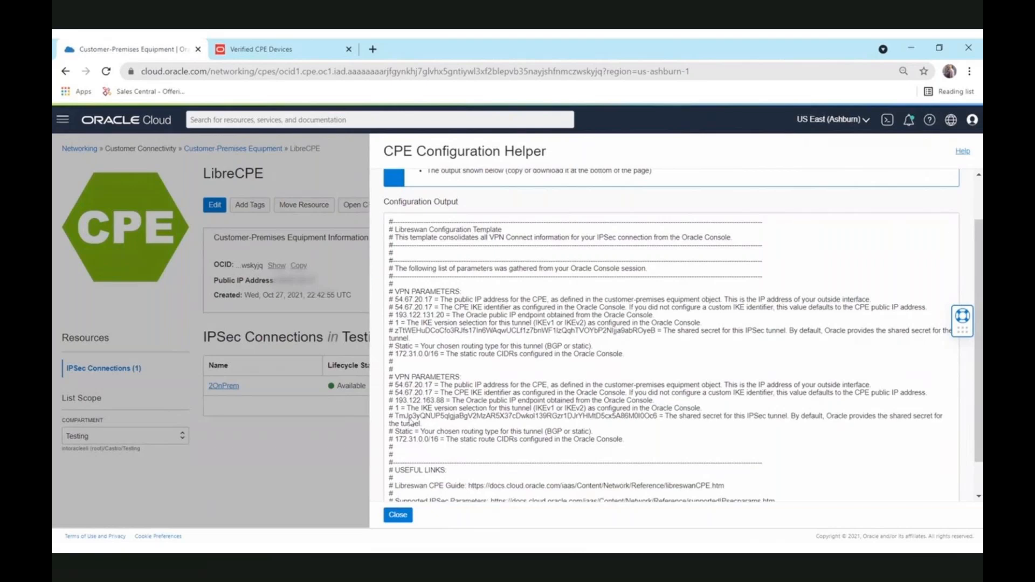
pyautogui.click(661, 420)
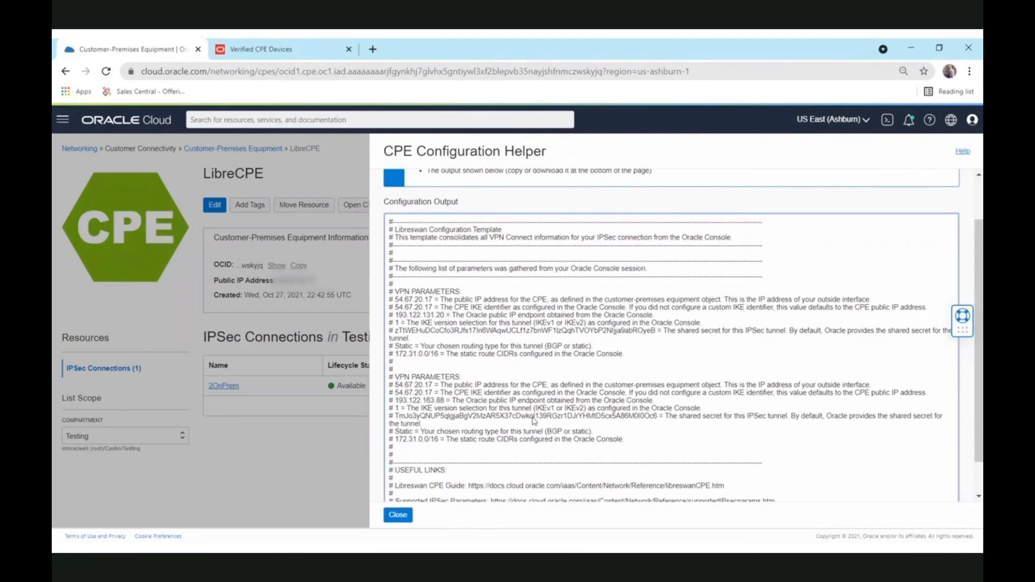
pyautogui.click(402, 516)
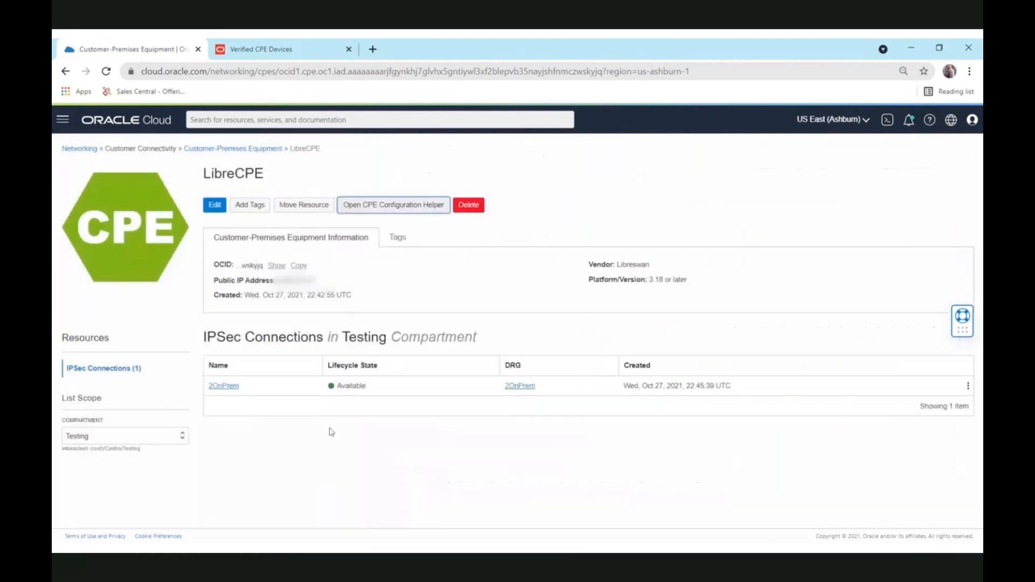
# Step: Open the 2OnPrem IPSec connection from LibreCPE's IPSec Connections table
pyautogui.click(215, 385)
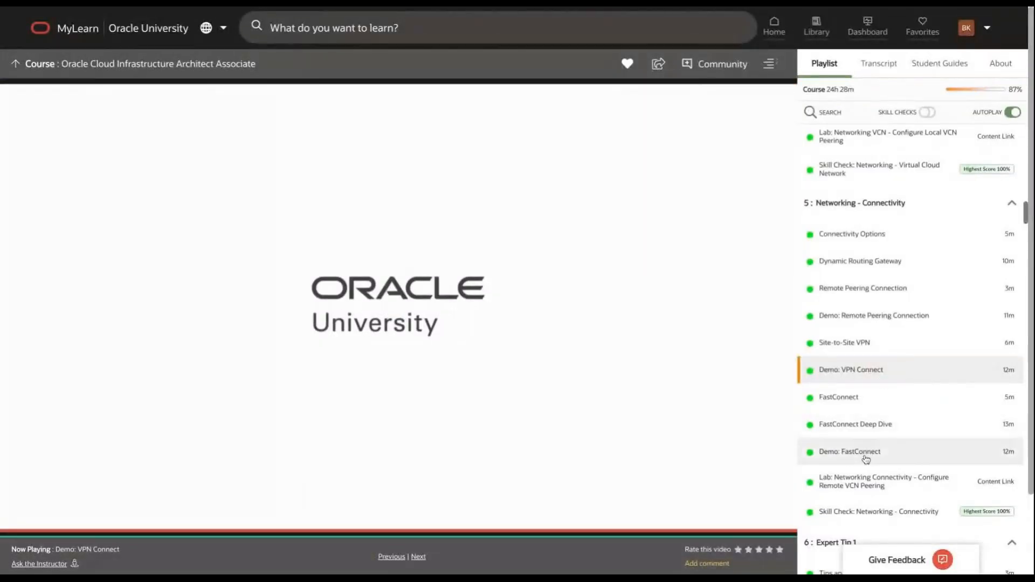
# Step: Start the Demo: FastConnect video, rewind it to 0:00, and switch quality to 1080p
pyautogui.click(864, 457)
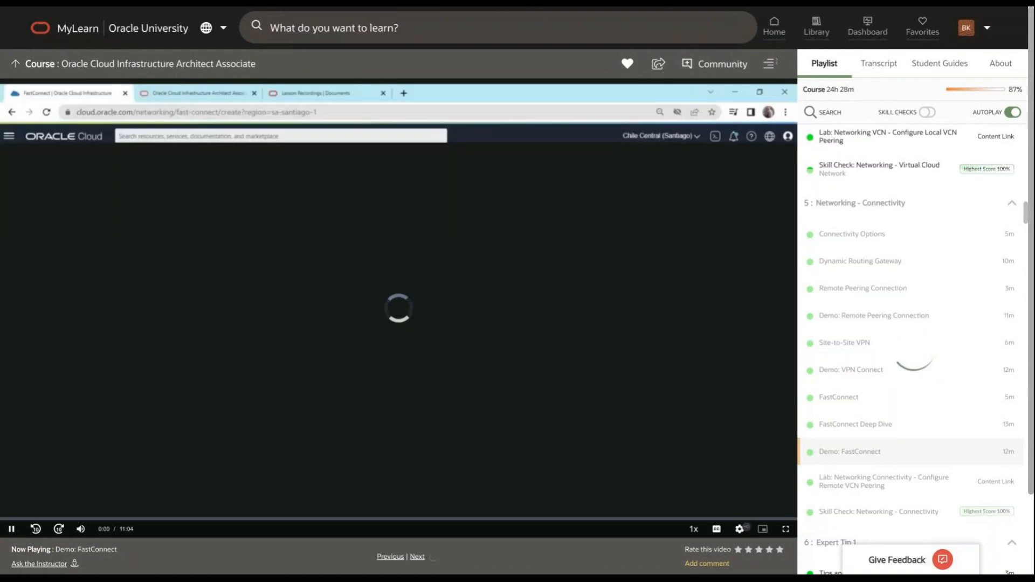
pyautogui.click(790, 519)
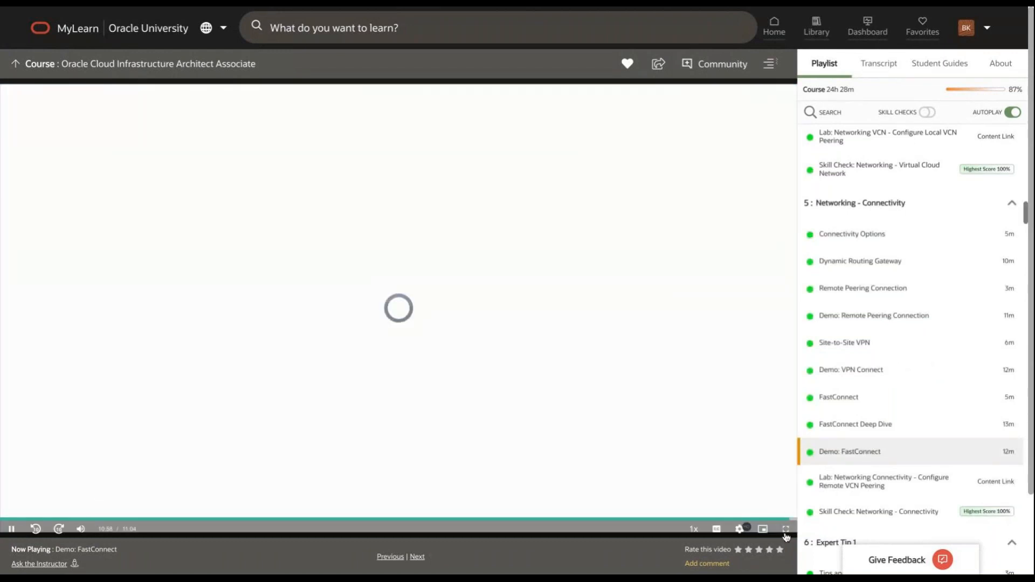
pyautogui.click(6, 518)
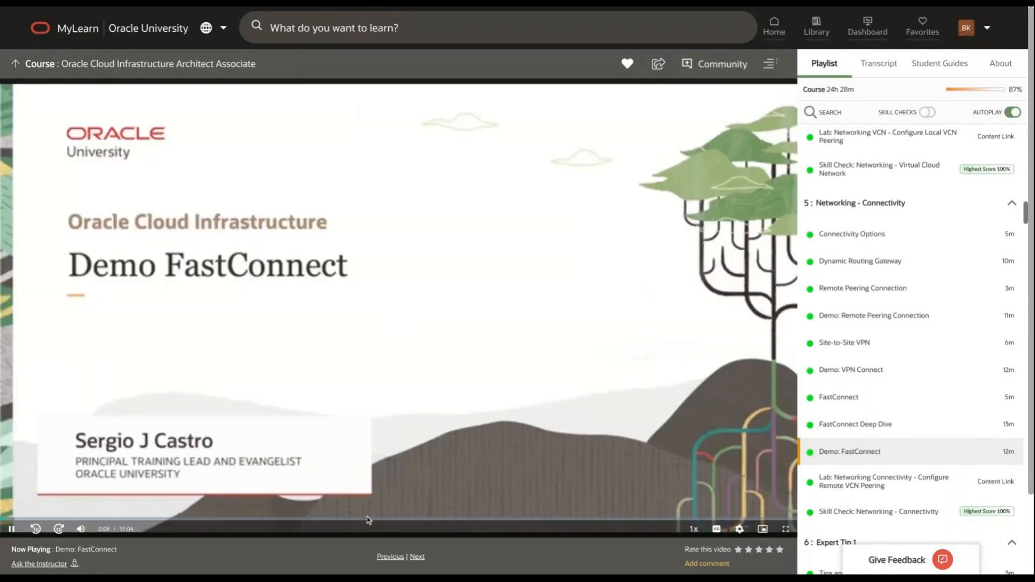
pyautogui.click(739, 528)
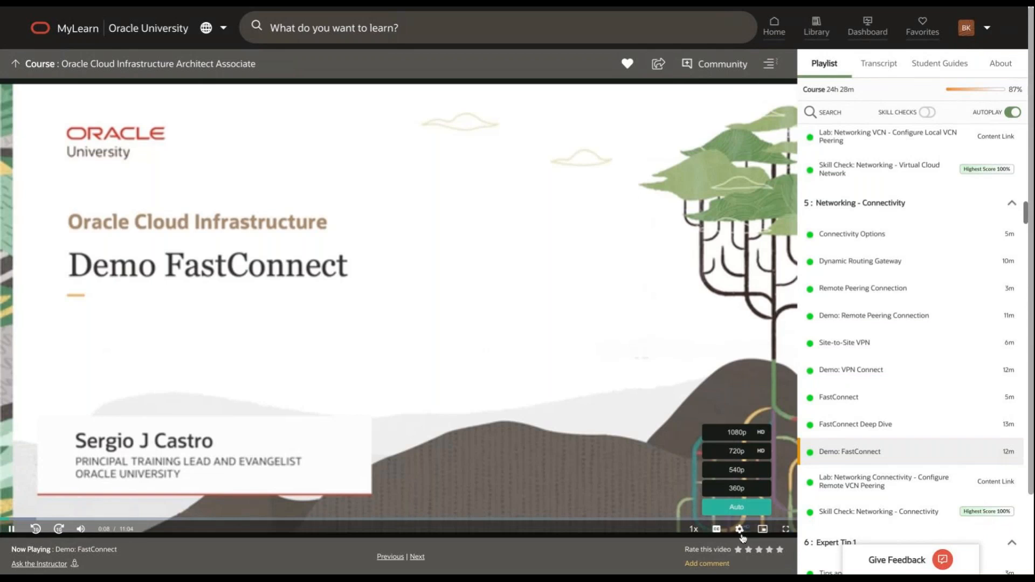
pyautogui.click(743, 438)
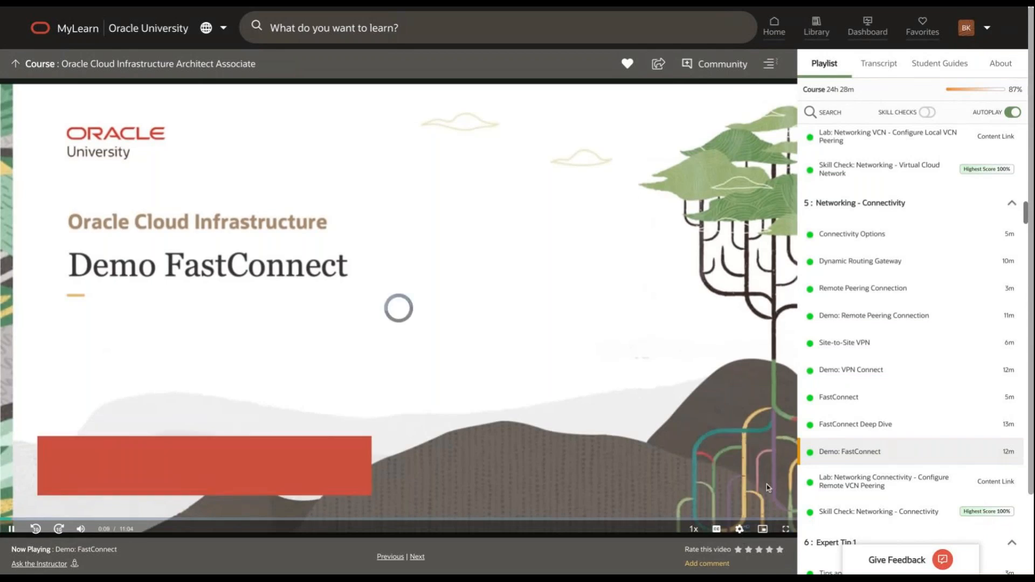
# Step: Put the FastConnect demo video in full screen and let it play to the console home page
pyautogui.click(786, 529)
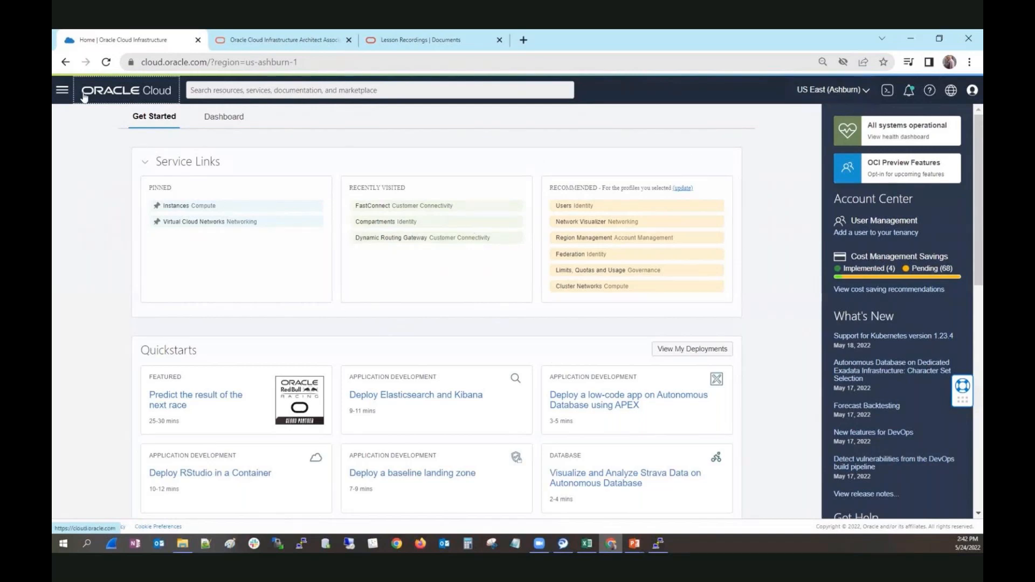
# Step: Go through Networking to the FastConnect list showing 2OnPrem provisioned with BGP up
pyautogui.click(62, 89)
pyautogui.click(82, 203)
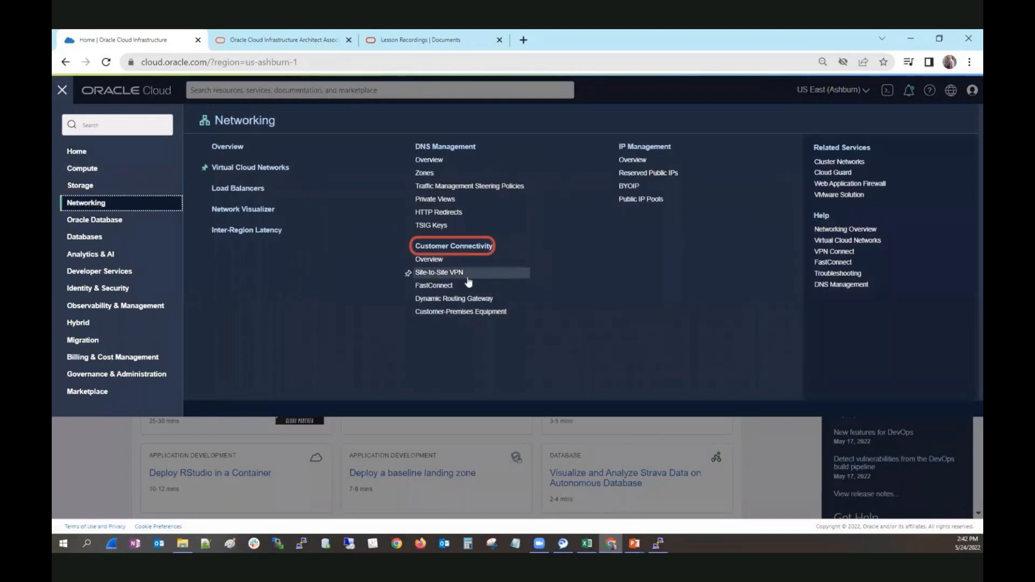
pyautogui.click(443, 289)
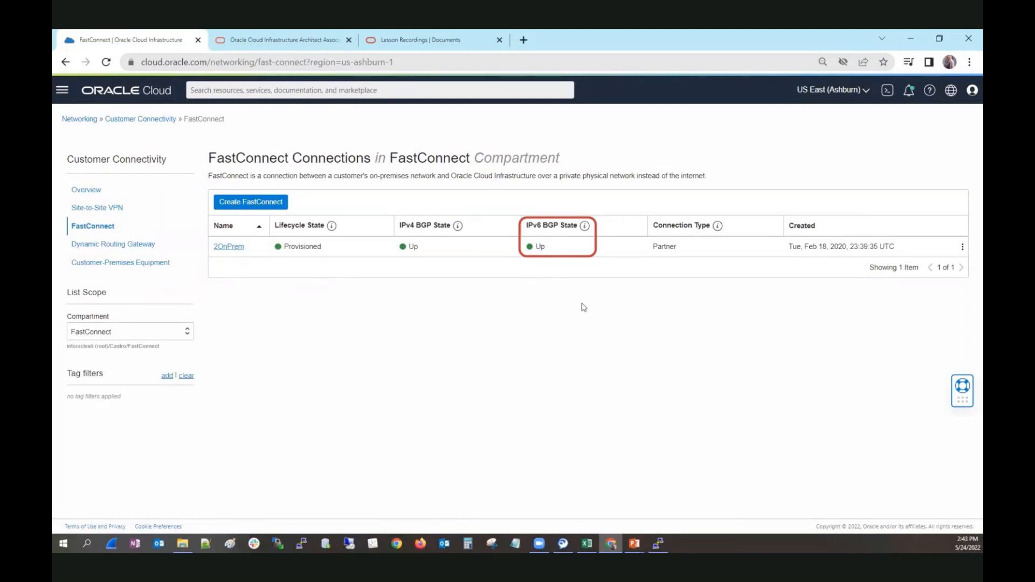
# Step: Open the 2OnPrem circuit, note its 10 Gbps bandwidth, and go to gateway HUB_DRG_2_OnPrem
pyautogui.click(230, 250)
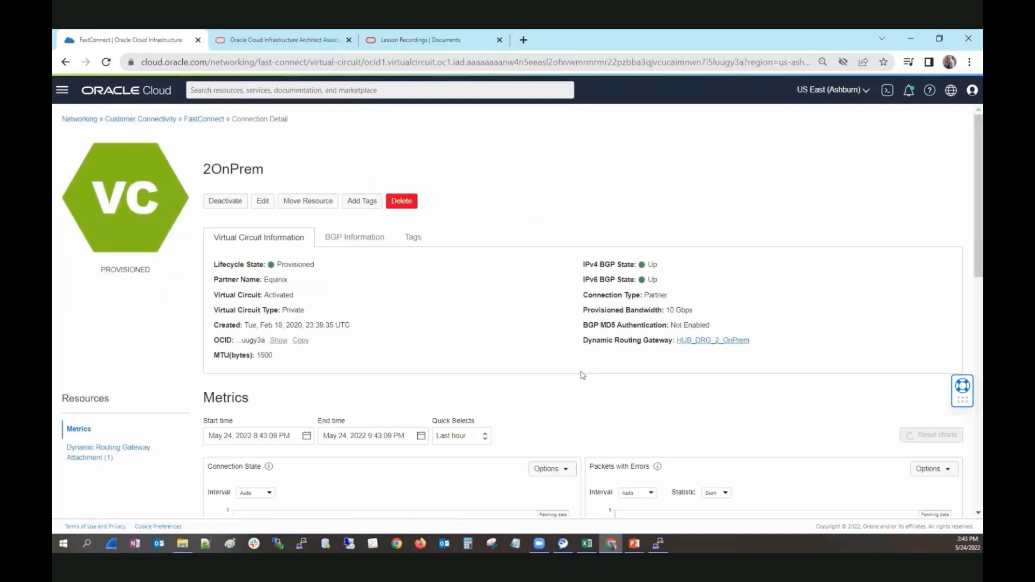
pyautogui.scroll(-1, 642, 278)
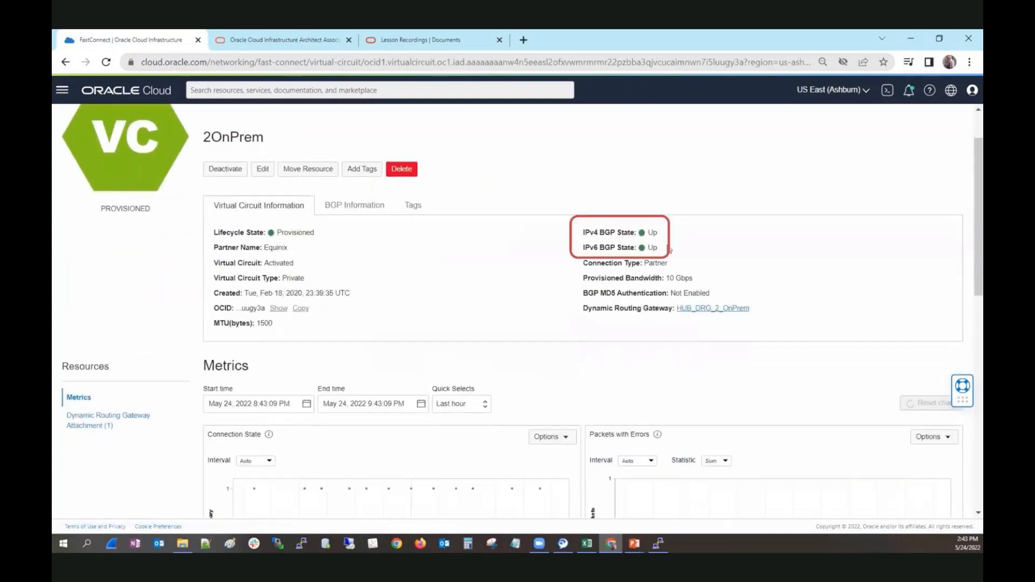
pyautogui.moveTo(694, 278); pyautogui.dragTo(666, 278)
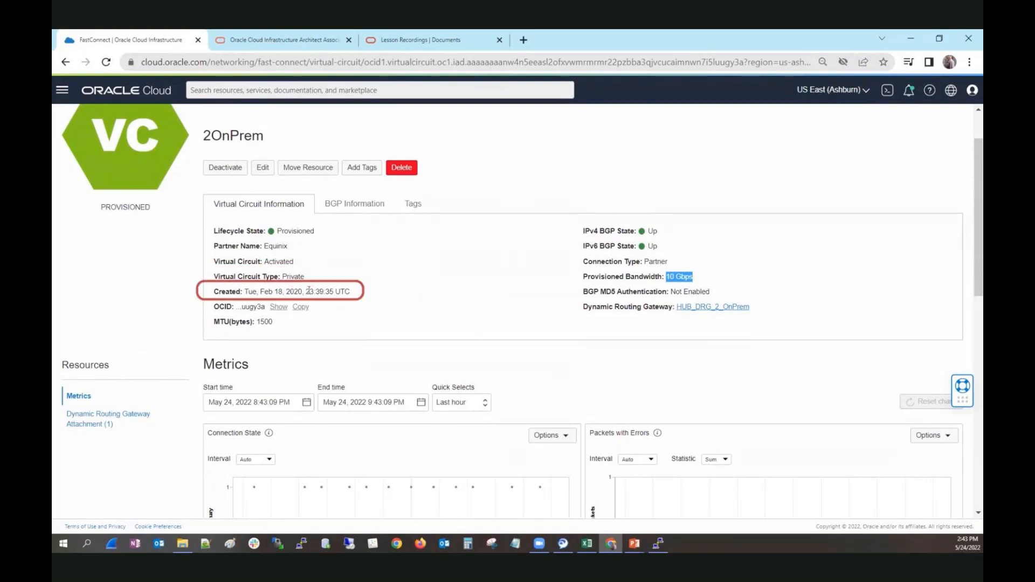
pyautogui.click(115, 423)
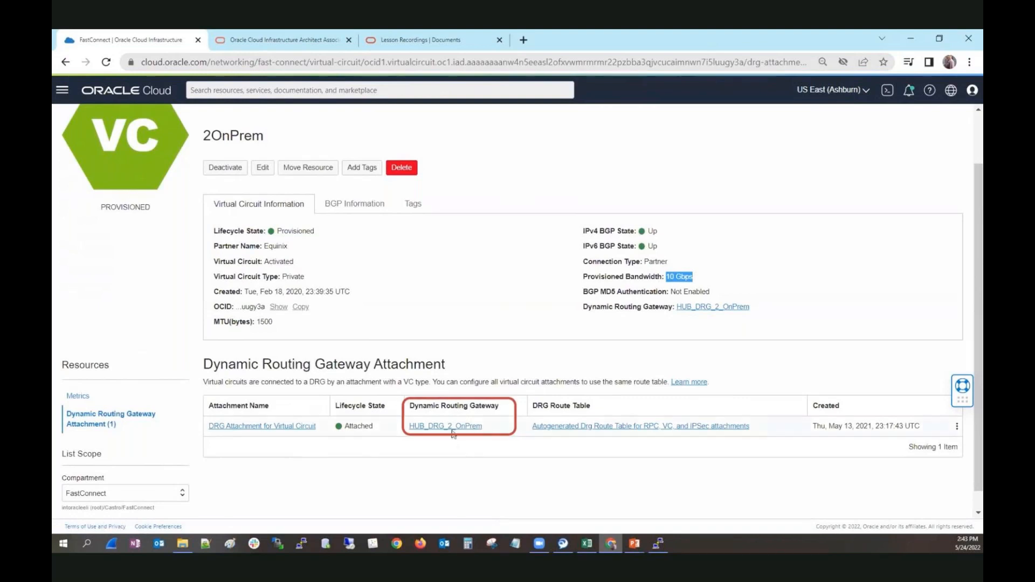
pyautogui.click(453, 426)
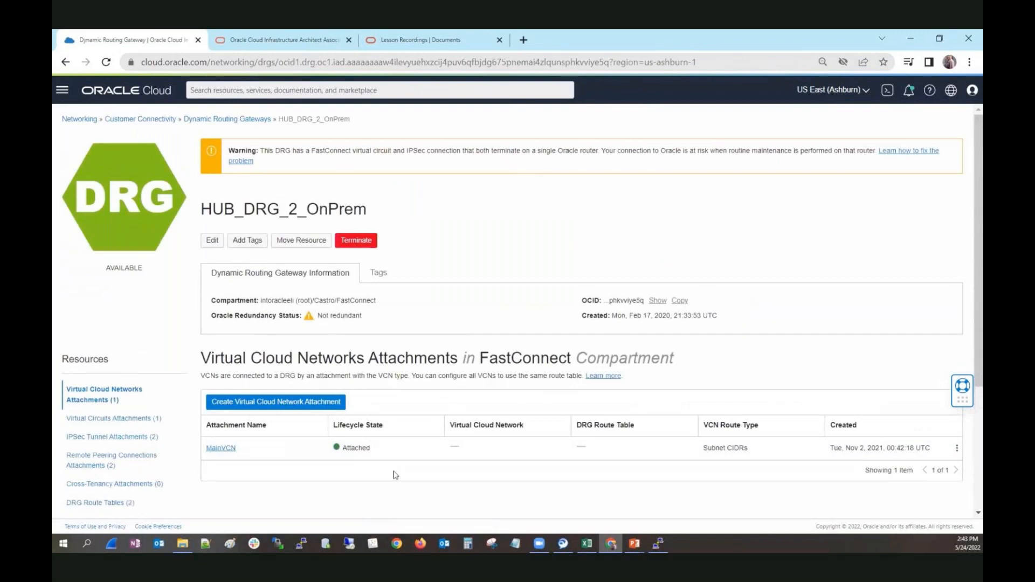
# Step: View the MainVCN attachment details, then return to the Customer Connectivity overview
pyautogui.scroll(-2, 395, 474)
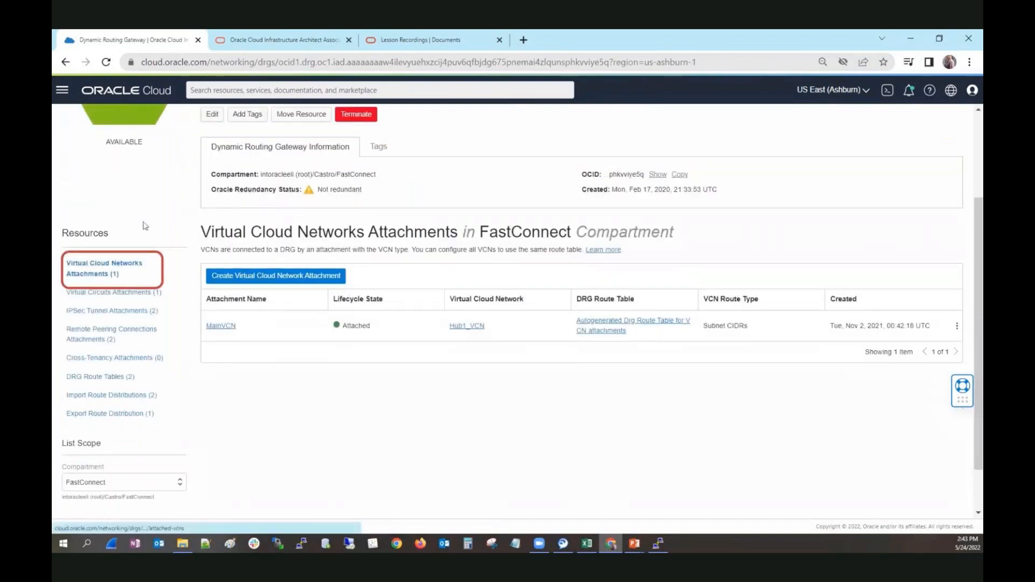
pyautogui.scroll(2, 144, 225)
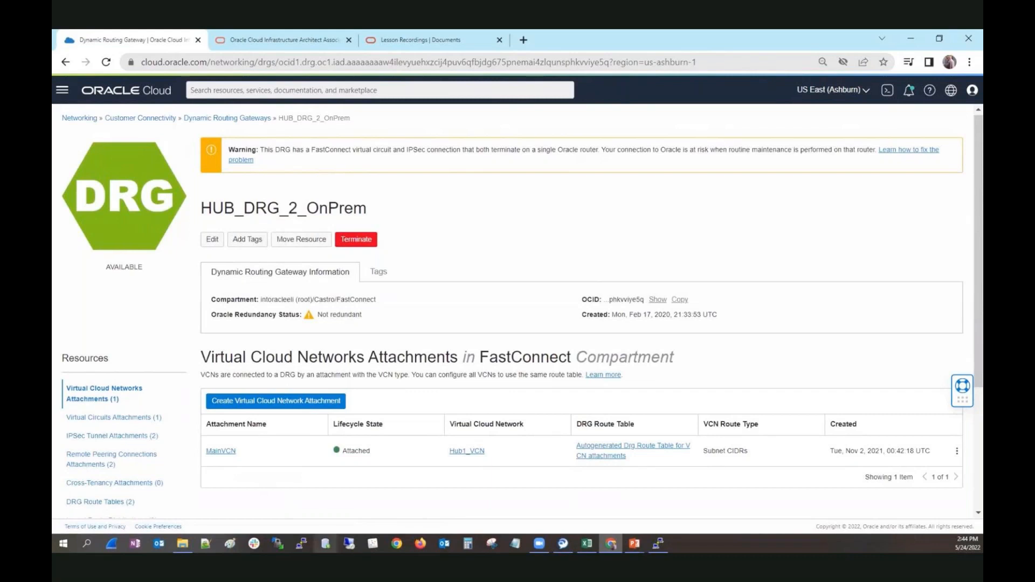
pyautogui.click(221, 451)
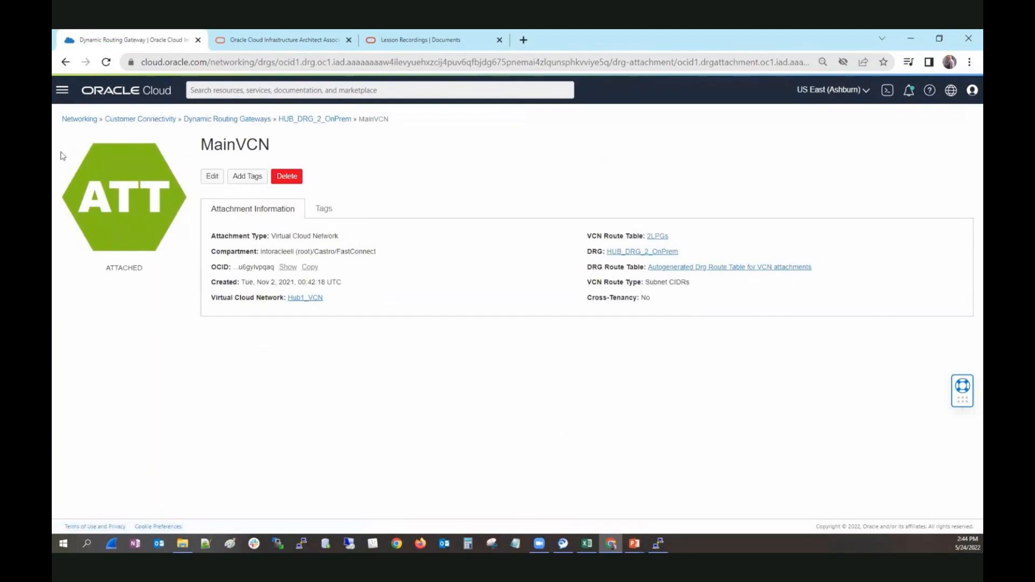
pyautogui.click(117, 121)
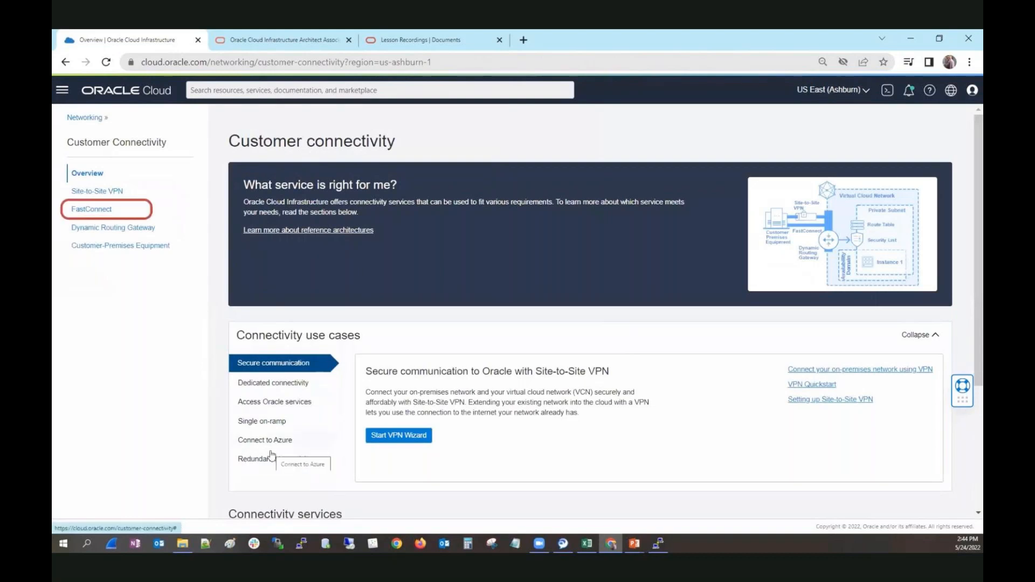
# Step: Go to the FastConnect connection list and start a new FastConnect Partner connection
pyautogui.click(85, 209)
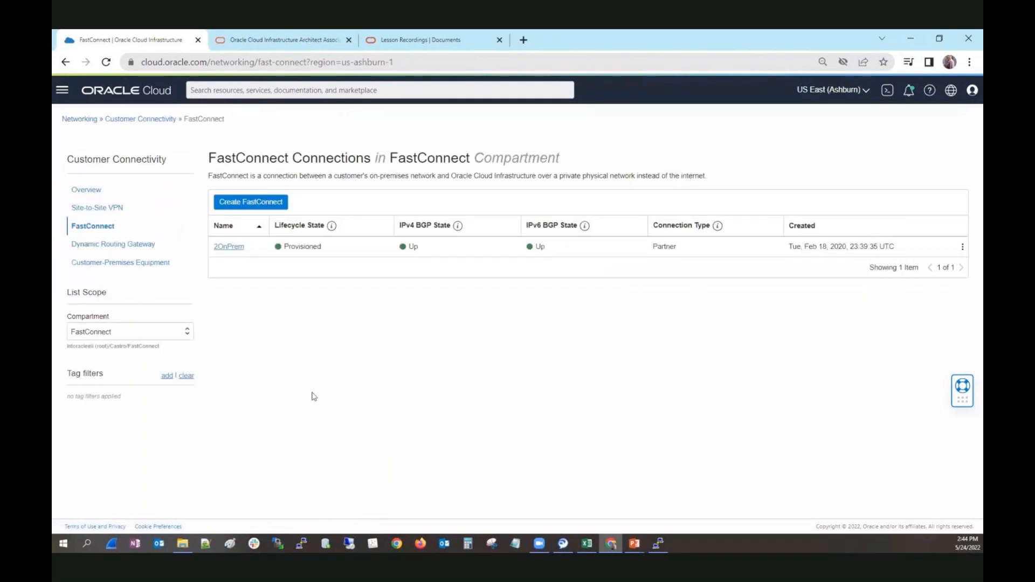
pyautogui.click(249, 203)
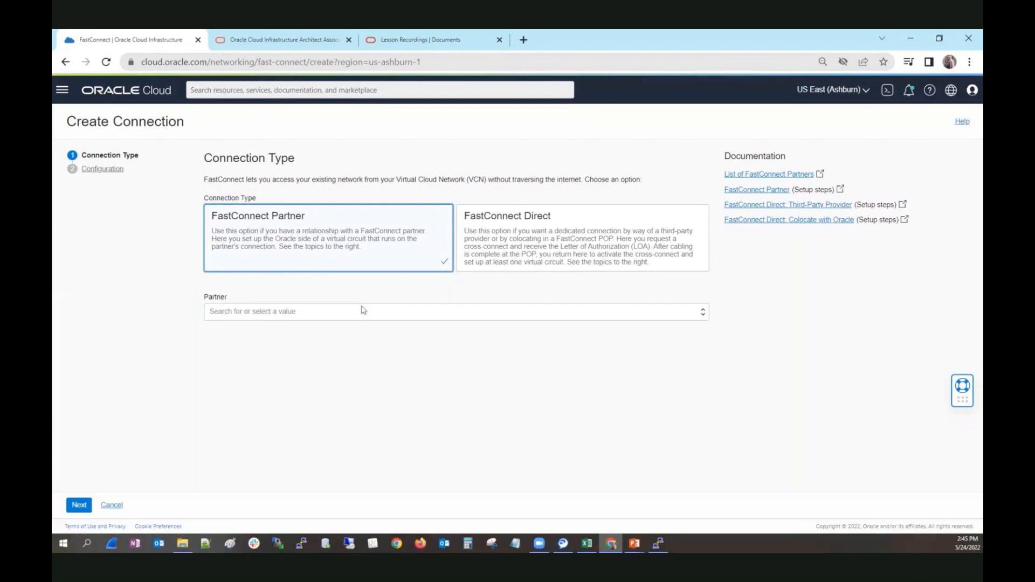
# Step: Browse the FastConnect partners offered in US East (Ashburn), including Equinix: Fabric
pyautogui.click(364, 310)
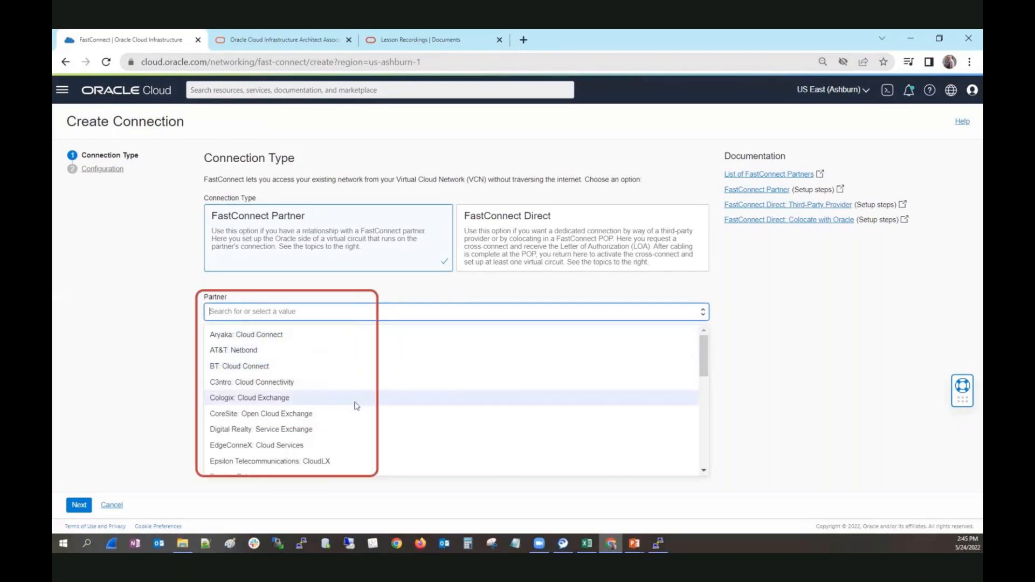
pyautogui.scroll(-3, 355, 406)
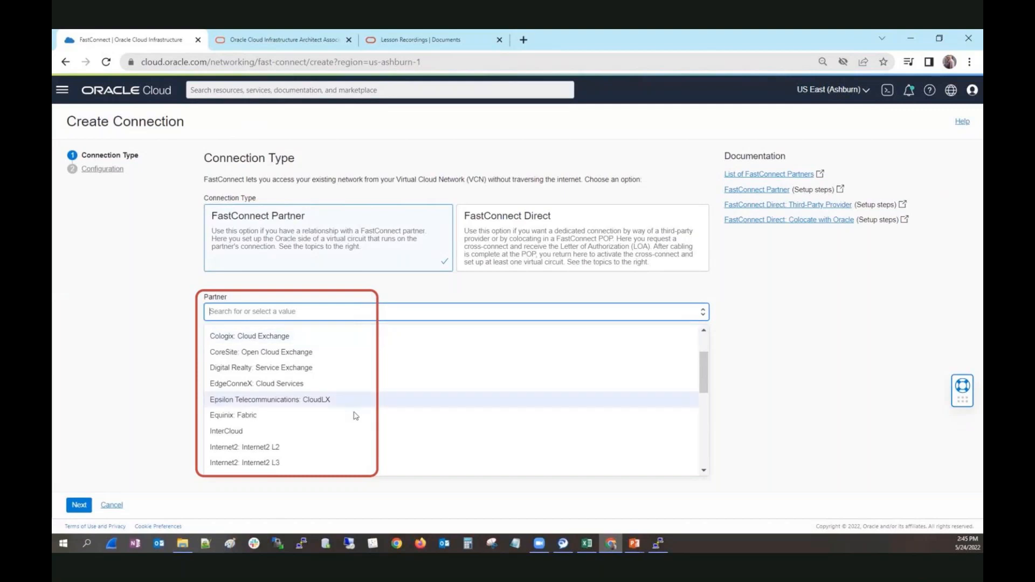
pyautogui.scroll(-5, 355, 420)
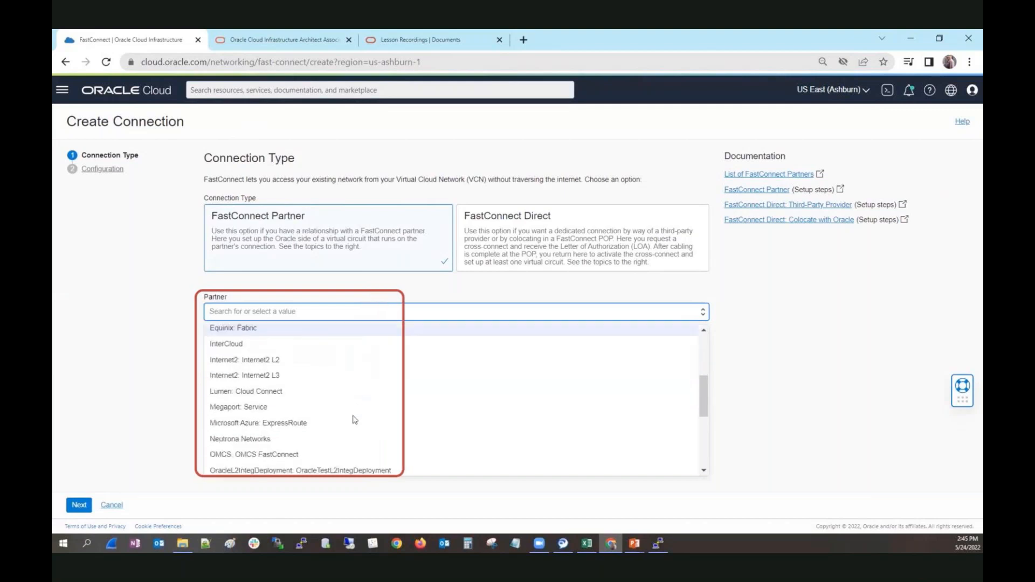
pyautogui.scroll(-2, 353, 420)
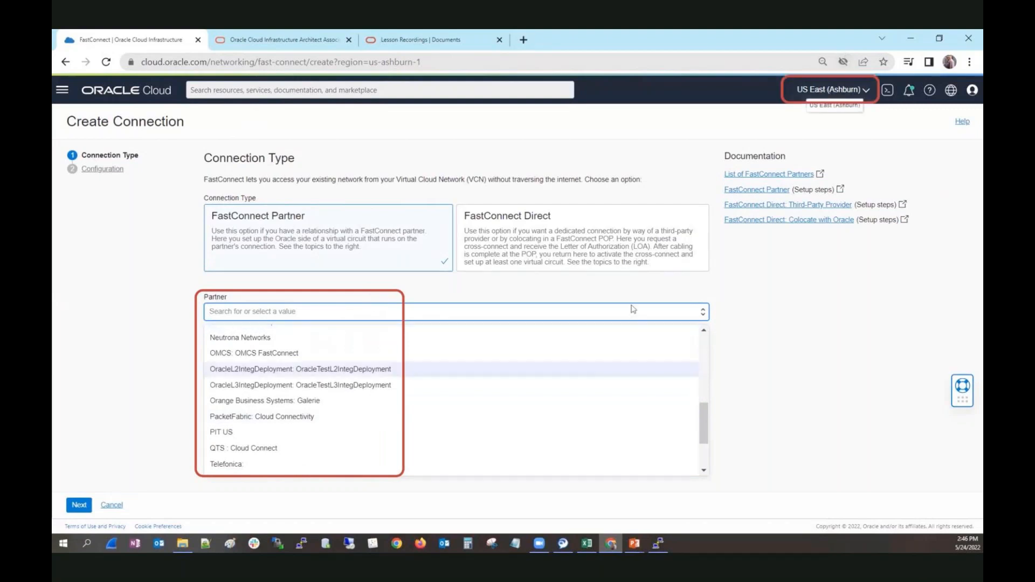
# Step: Switch the region to Germany Central (Frankfurt) and review its partners, including Equinix: Fabric and euNetworks
pyautogui.click(866, 90)
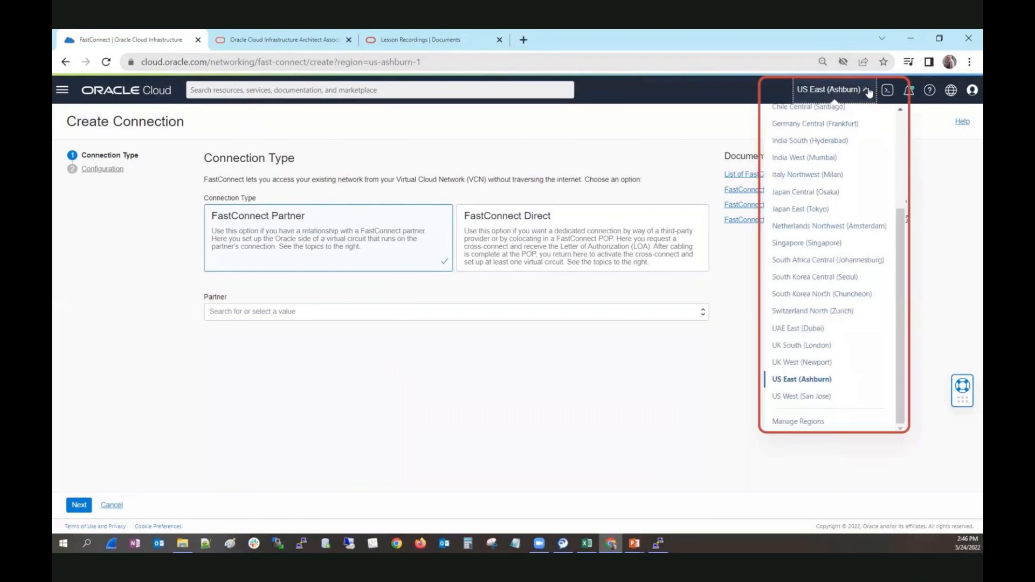
pyautogui.click(857, 126)
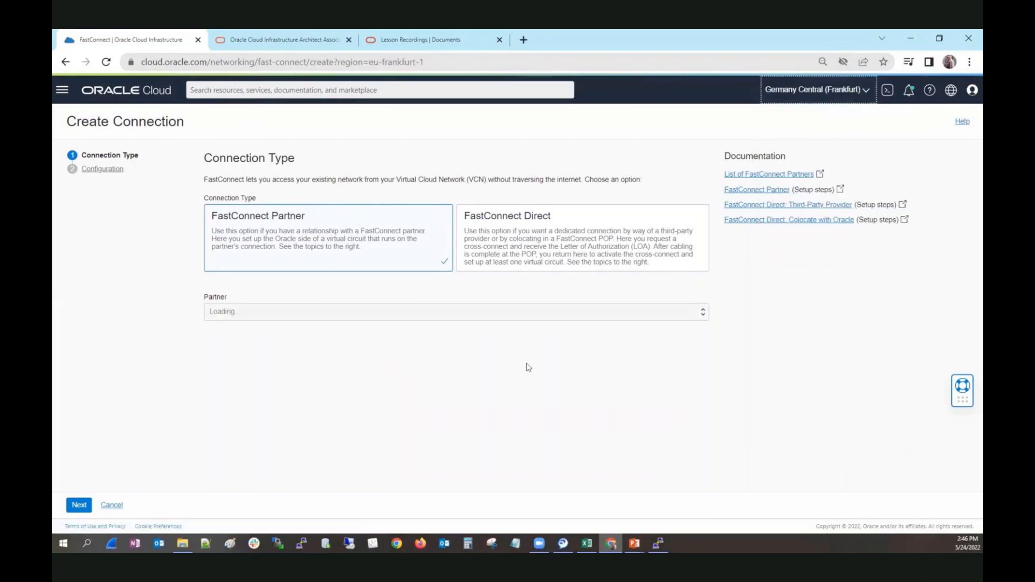
pyautogui.click(438, 315)
pyautogui.scroll(-5, 437, 347)
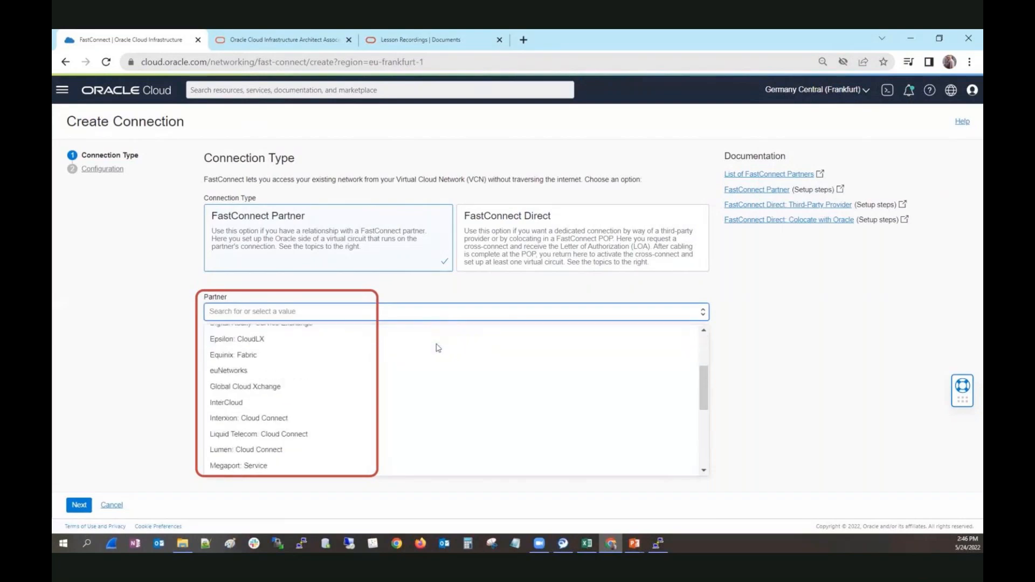
pyautogui.scroll(-2, 437, 347)
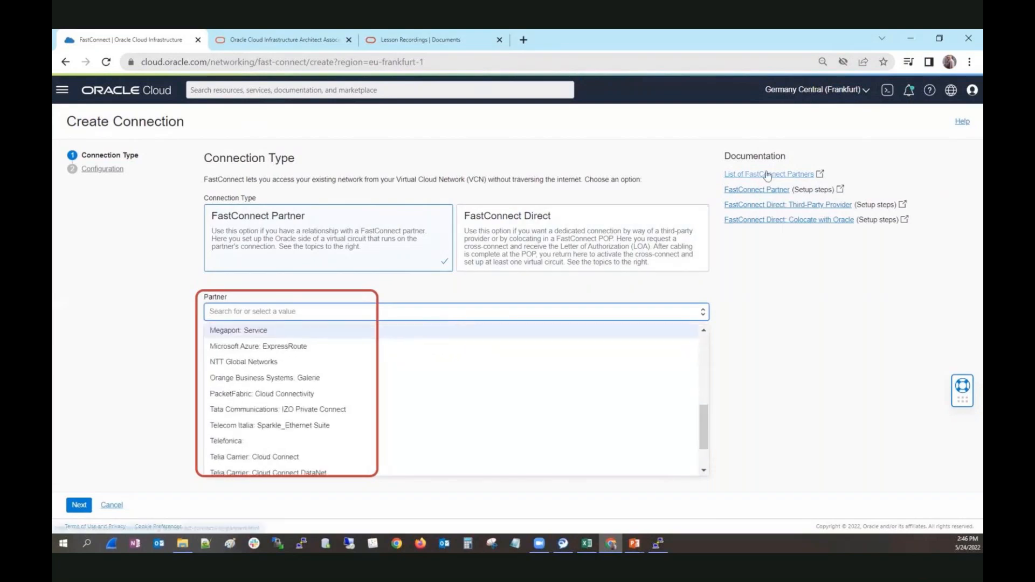
pyautogui.scroll(-2, 462, 452)
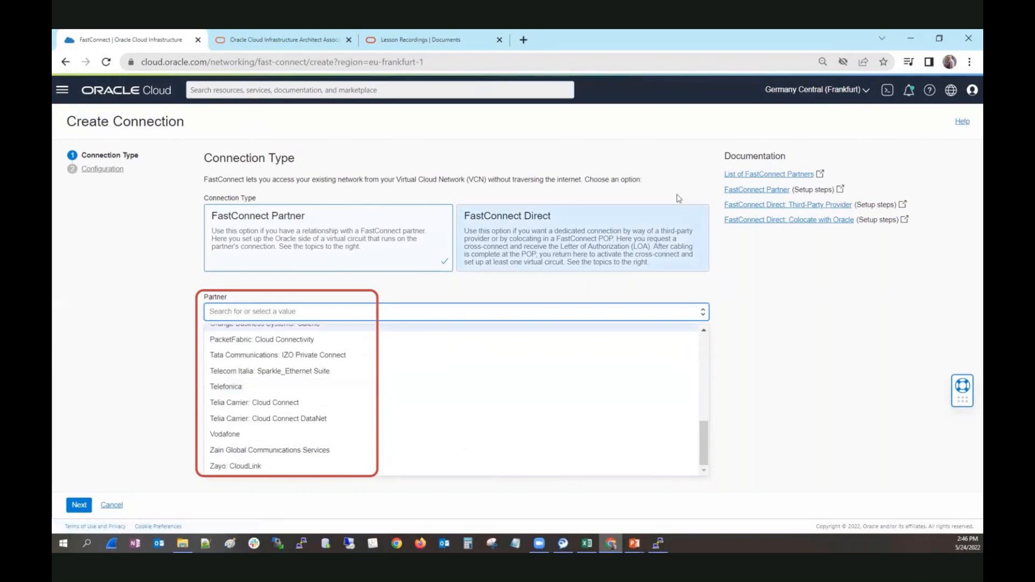
pyautogui.click(864, 90)
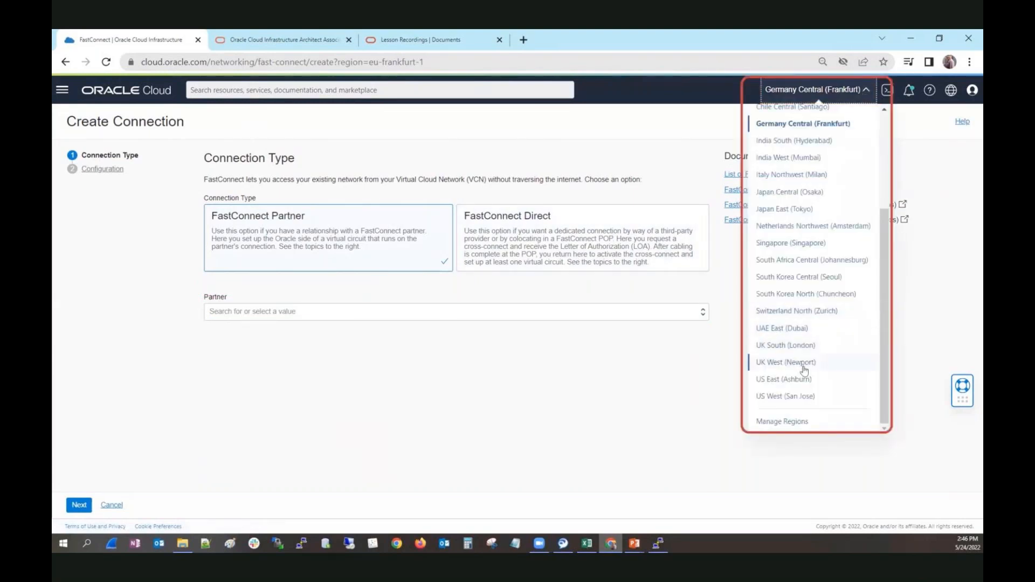
# Step: Switch to Chile Central (Santiago) and check its partners: OracleL3TestService and PIT-Chile
pyautogui.scroll(2, 804, 370)
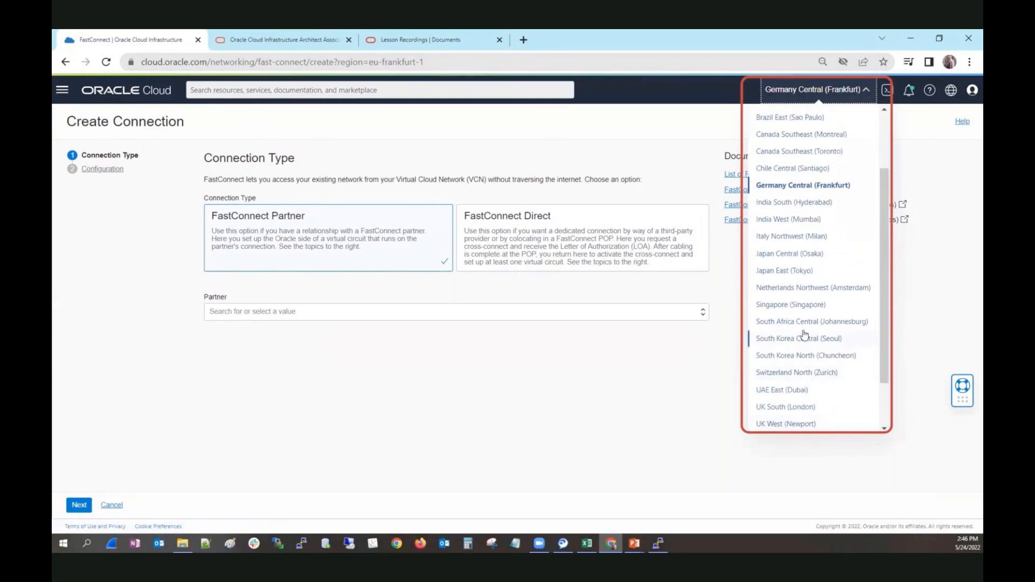
pyautogui.scroll(-2, 805, 334)
pyautogui.scroll(3, 805, 334)
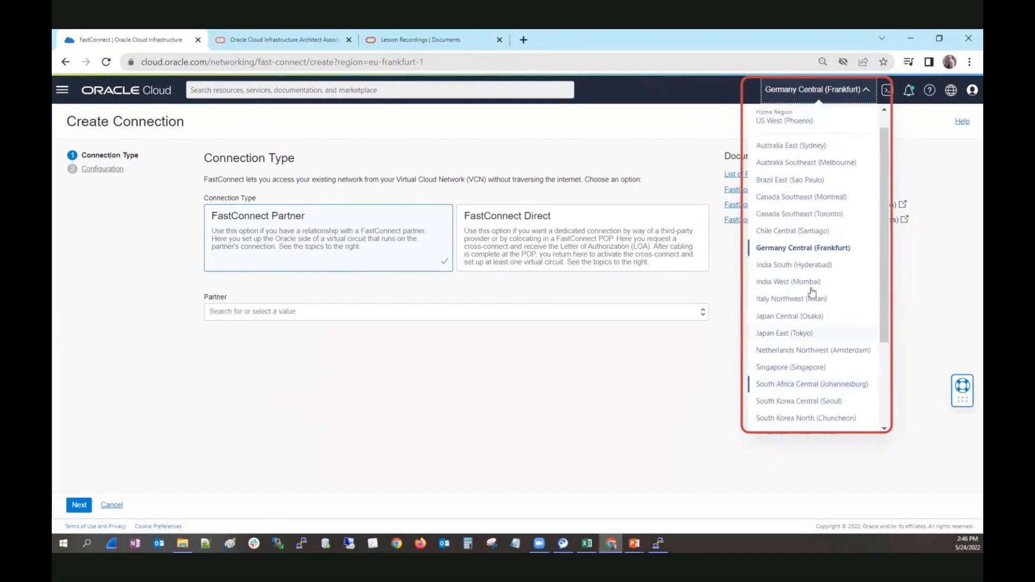
pyautogui.click(810, 237)
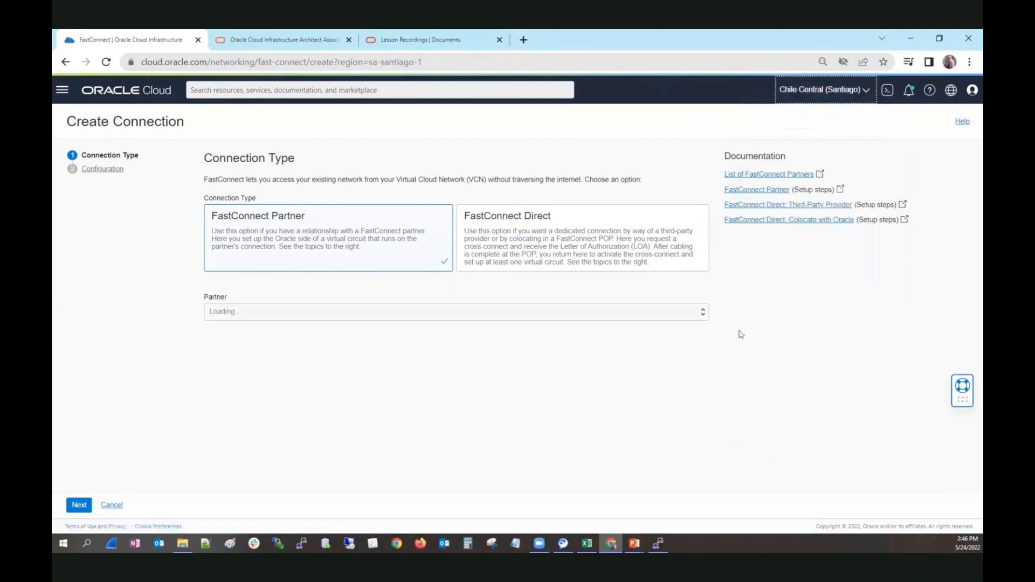
pyautogui.click(507, 314)
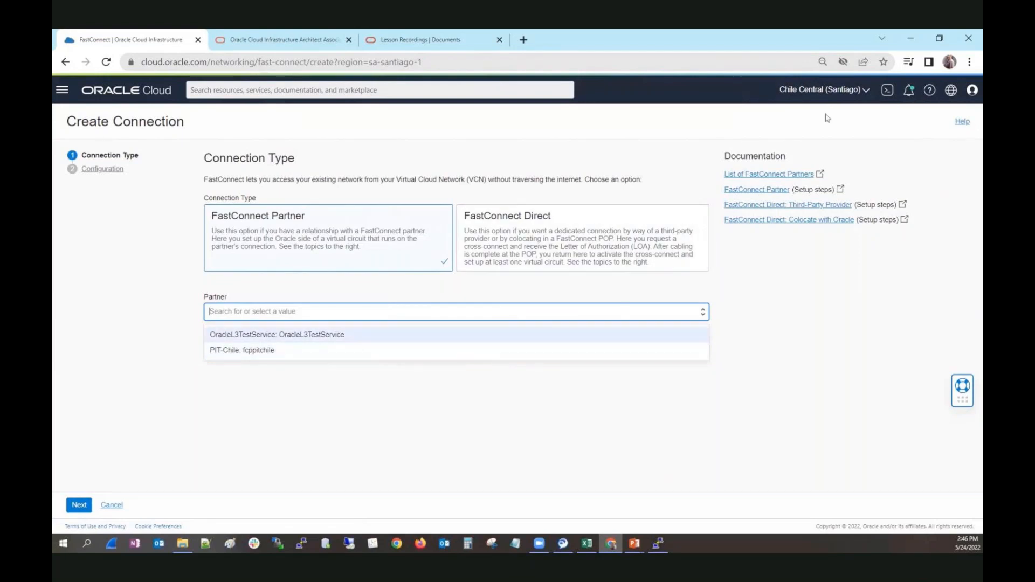
pyautogui.click(860, 96)
pyautogui.click(861, 95)
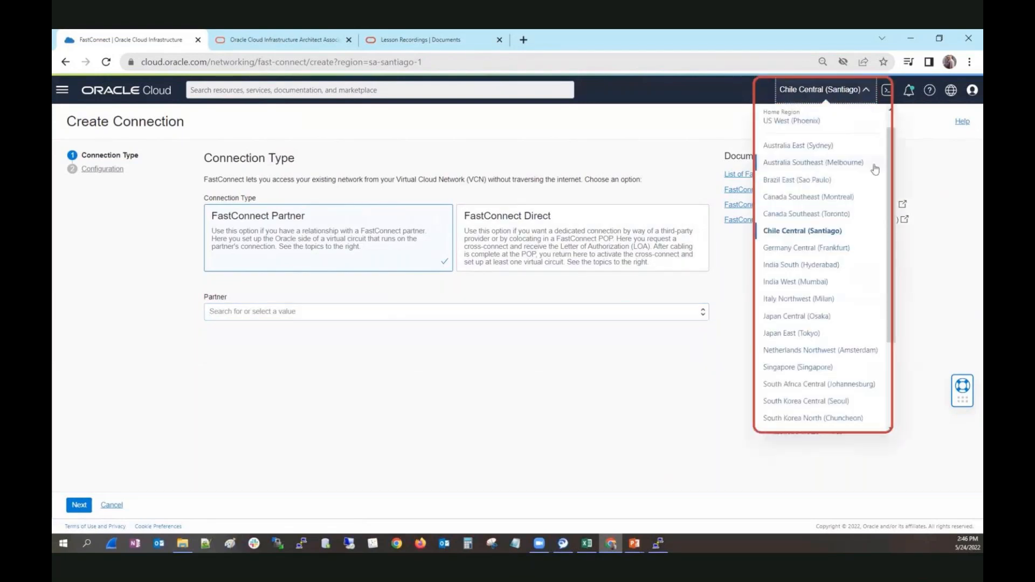
# Step: Return the region to US East (Ashburn) and select FastConnect Direct as the connection type
pyautogui.scroll(-3, 865, 369)
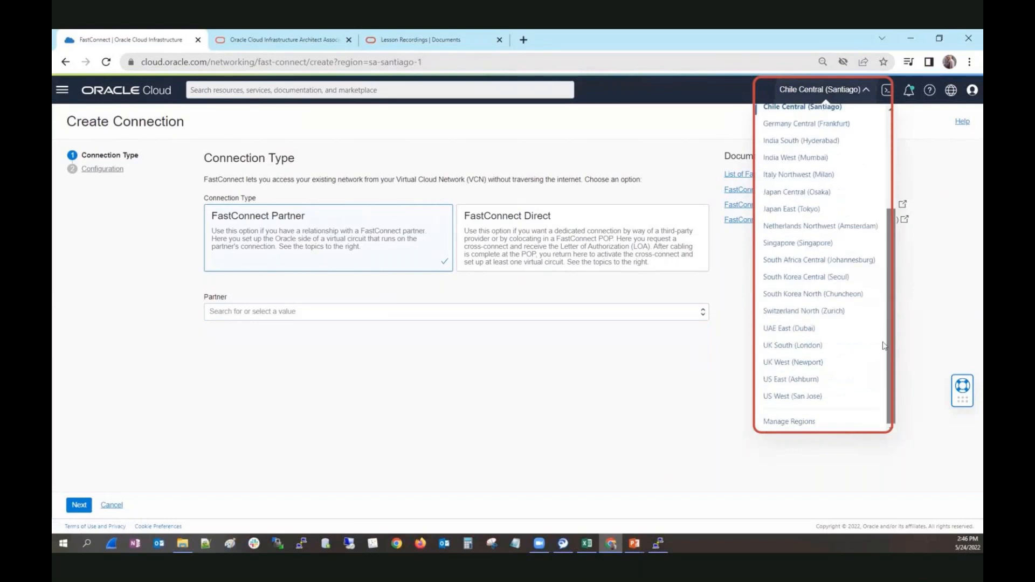
pyautogui.click(813, 380)
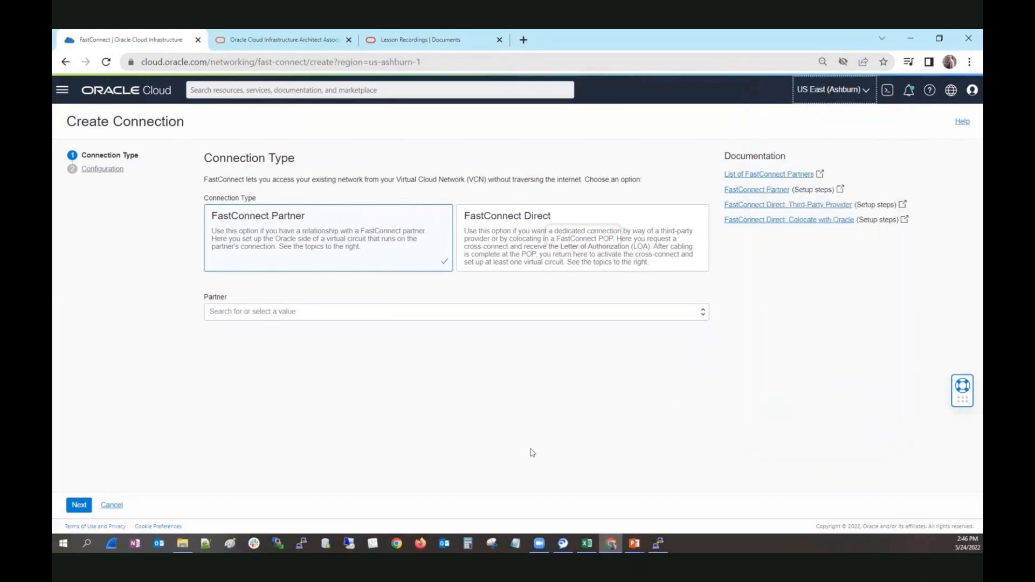
pyautogui.click(550, 256)
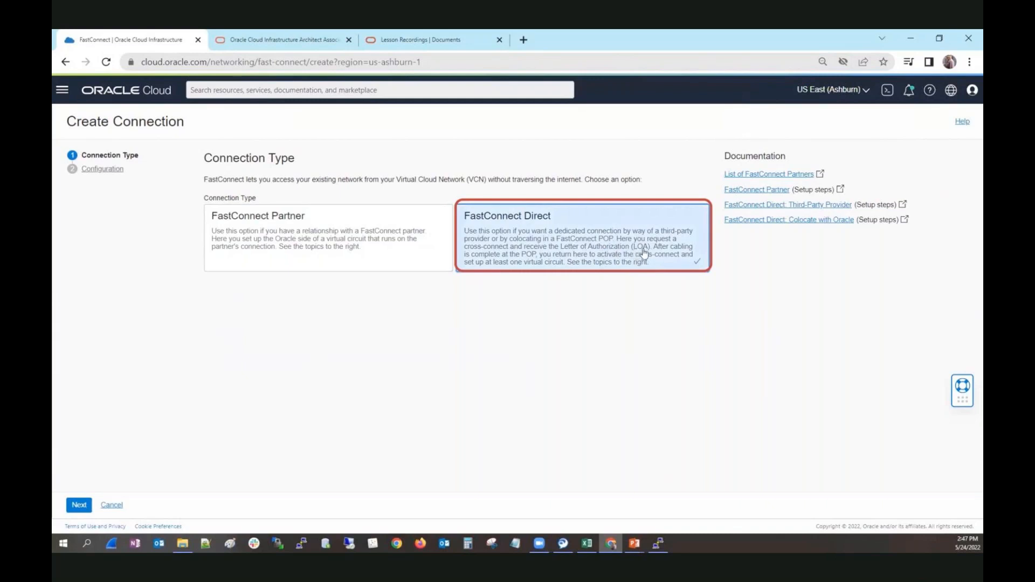
# Step: On the Configuration step, choose Single Cross-Connect with a 100 Gbps port speed
pyautogui.click(79, 504)
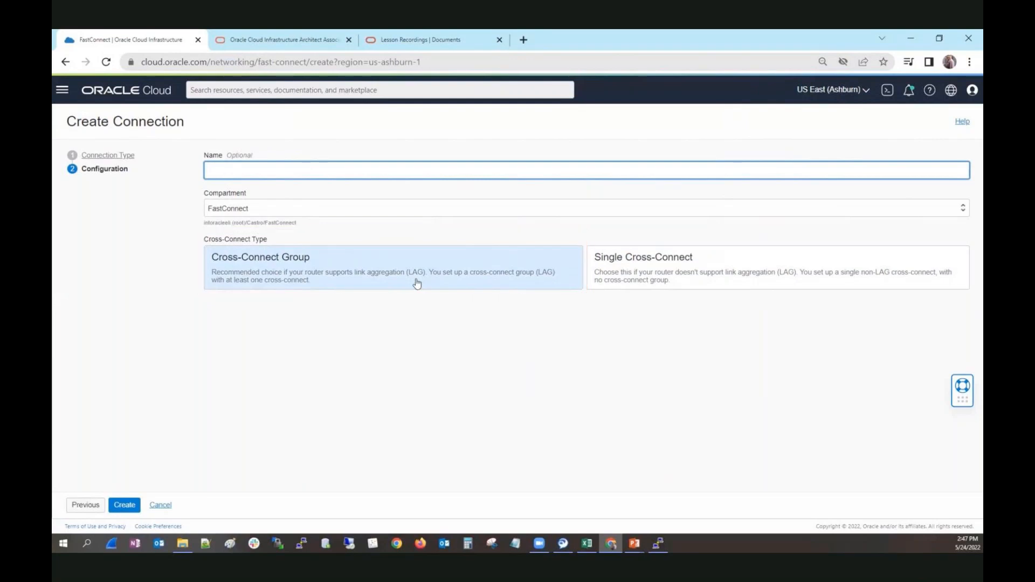
pyautogui.click(739, 264)
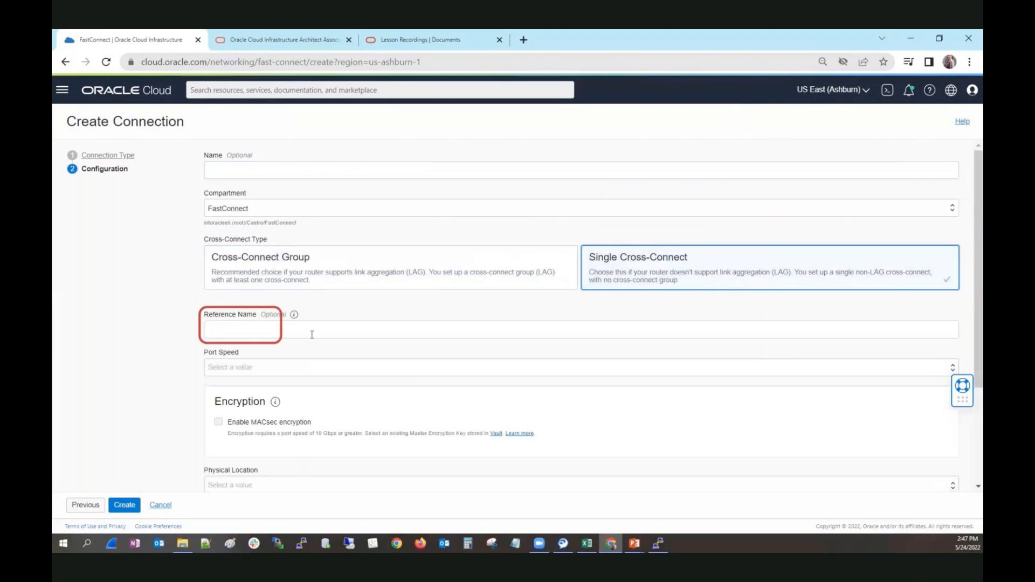
pyautogui.click(304, 367)
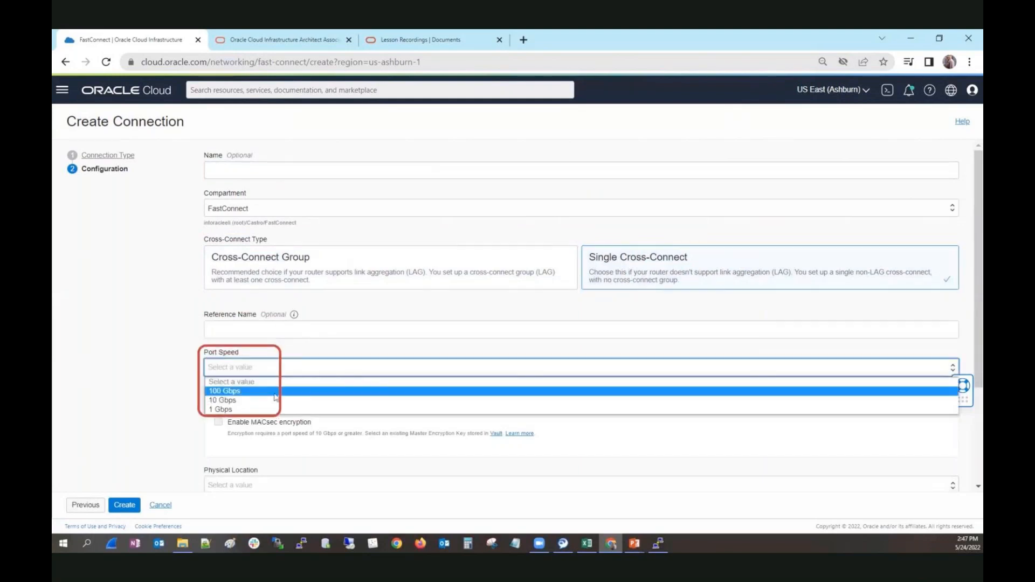
pyautogui.click(272, 388)
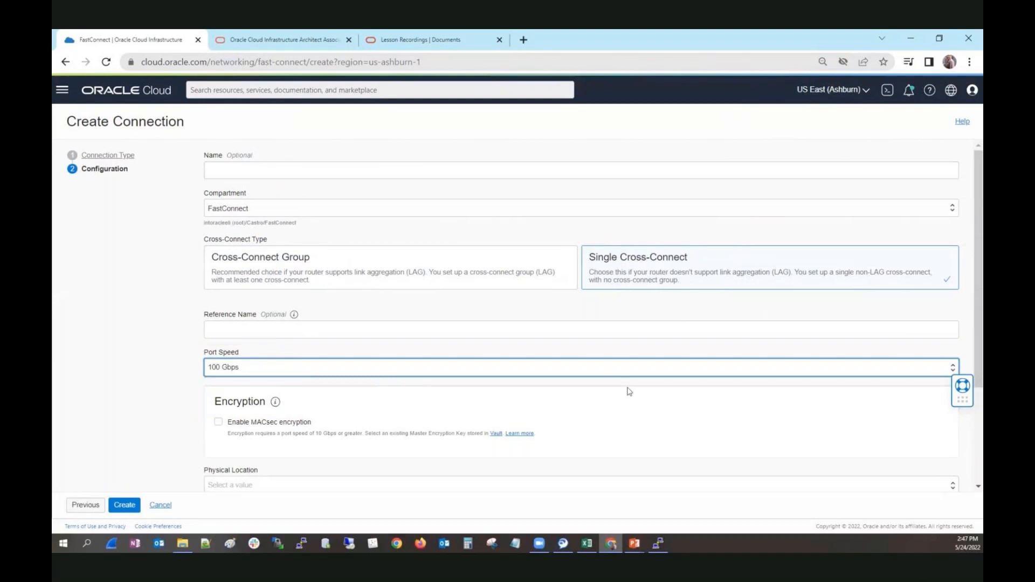
pyautogui.scroll(-2, 644, 415)
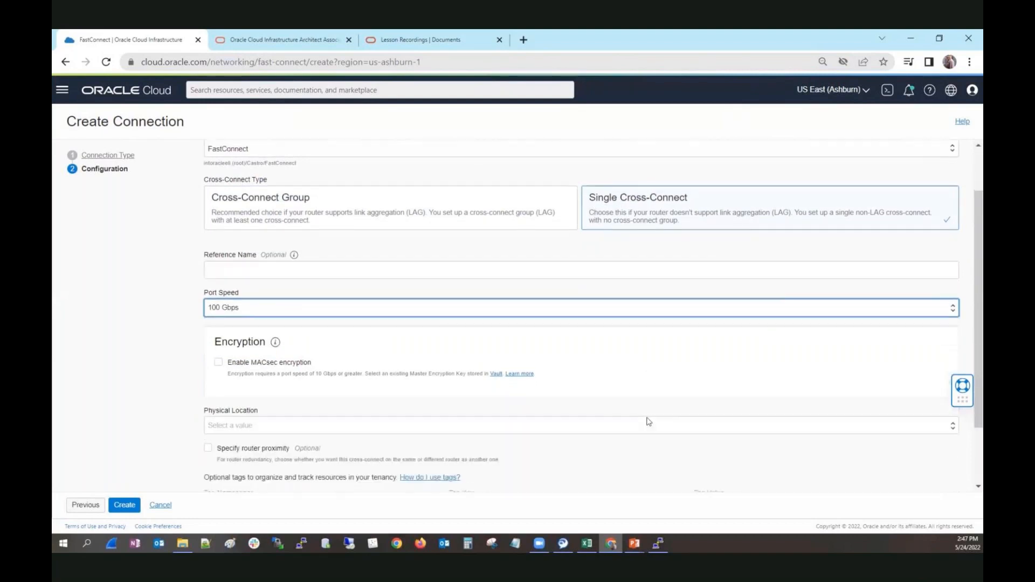
pyautogui.scroll(-3, 575, 395)
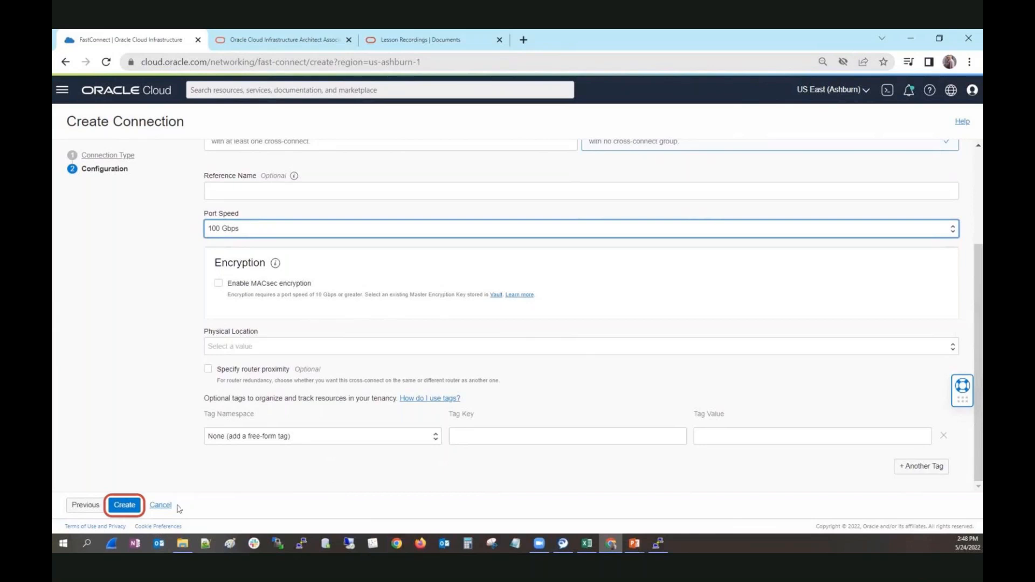
# Step: Try creating the 100 Gbps cross-connect at Equinix DC6, hit the service-limit error, and go back
pyautogui.click(125, 504)
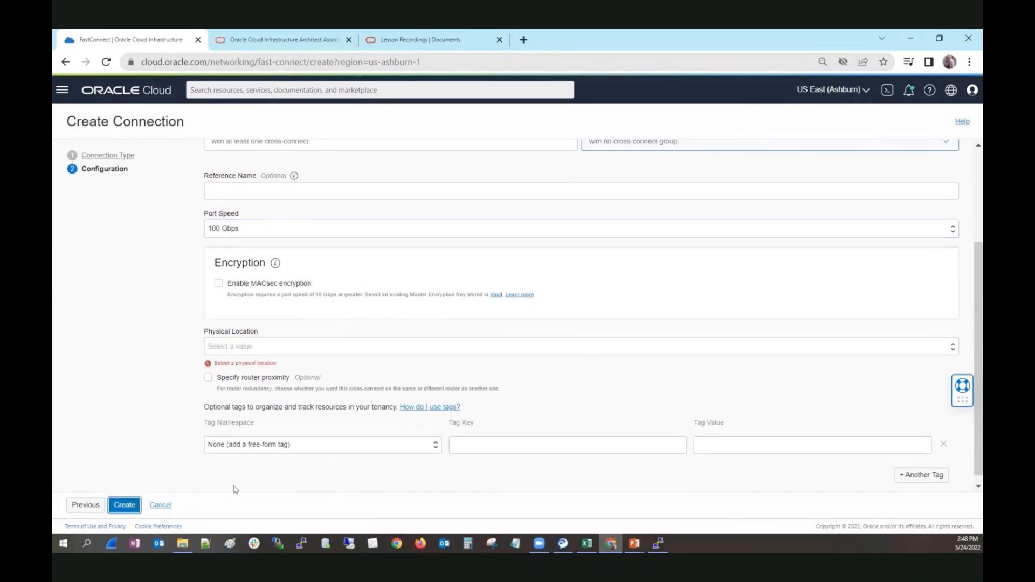
pyautogui.click(253, 351)
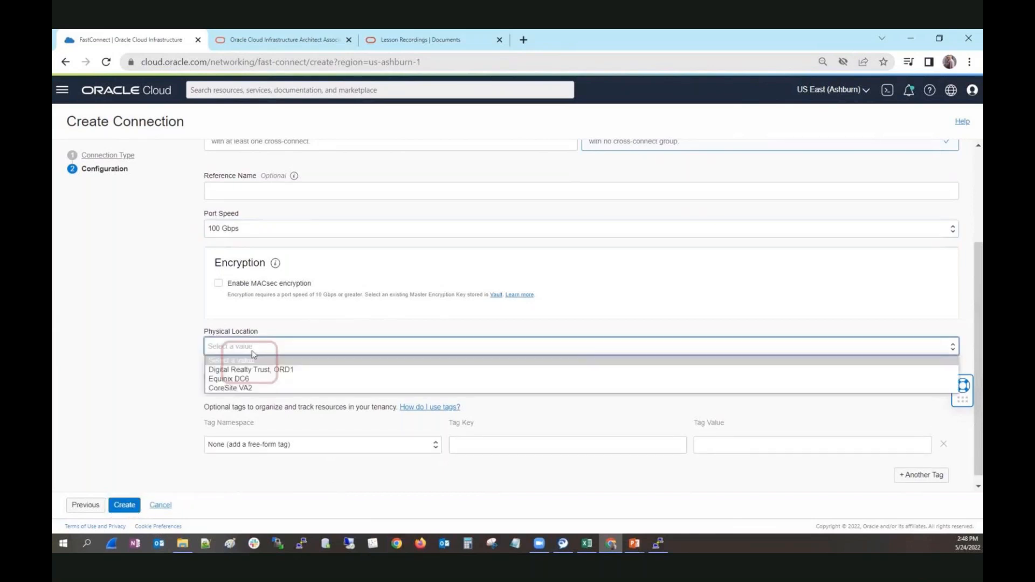
pyautogui.click(249, 379)
pyautogui.click(124, 504)
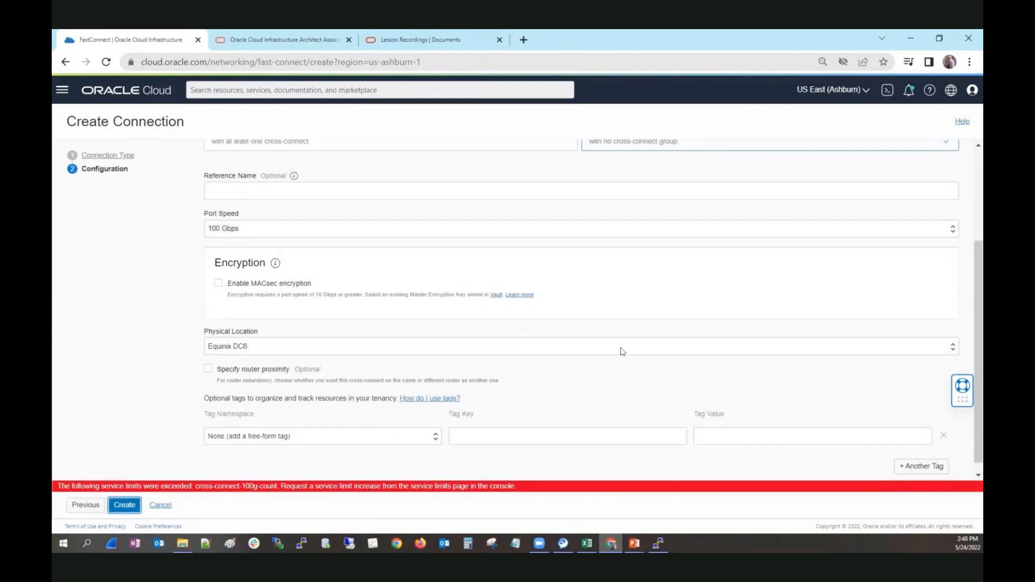
pyautogui.scroll(3, 623, 351)
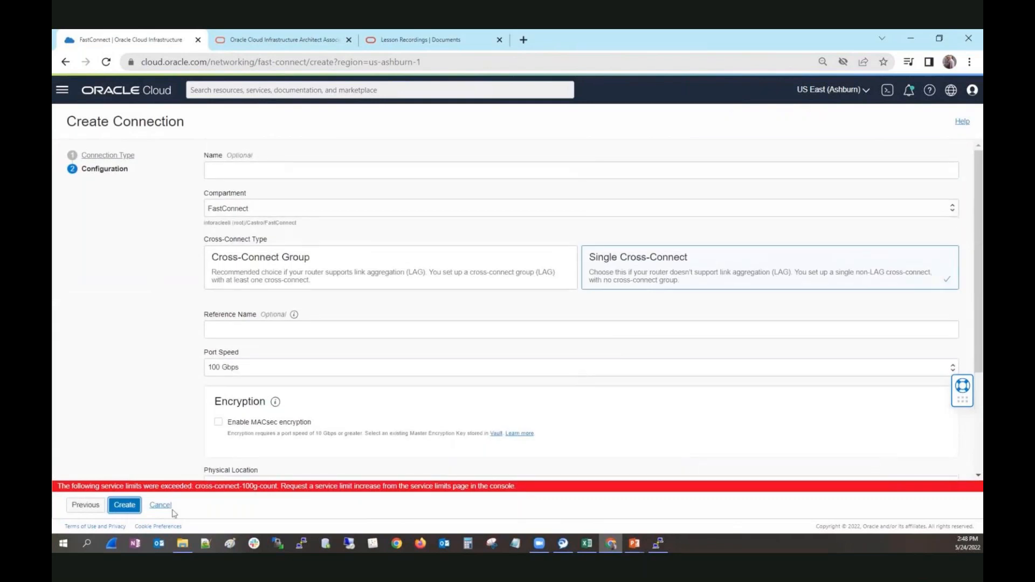
pyautogui.click(85, 506)
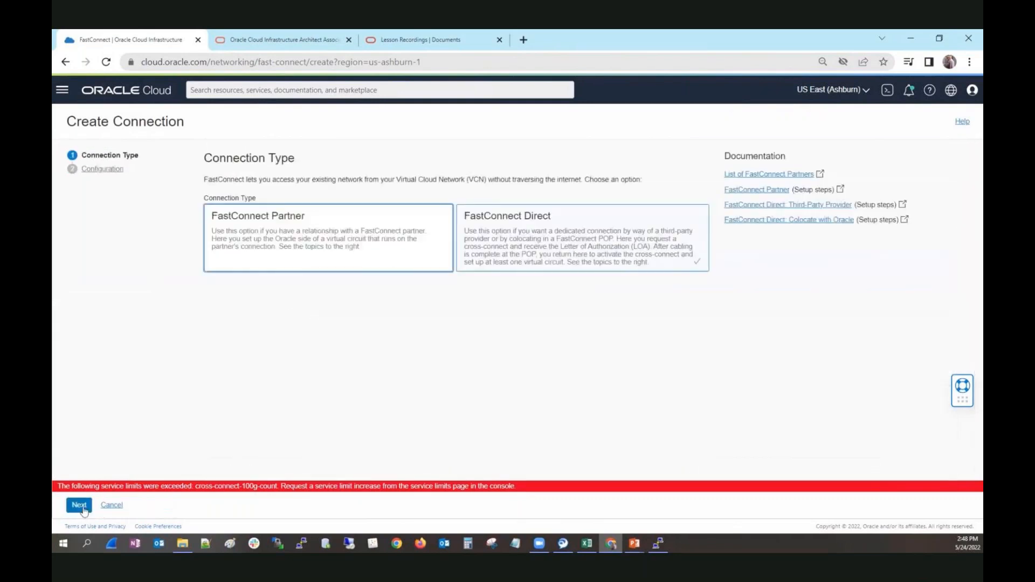
# Step: Choose FastConnect Partner with Equinix: Fabric as the partner and continue to Configuration
pyautogui.click(324, 254)
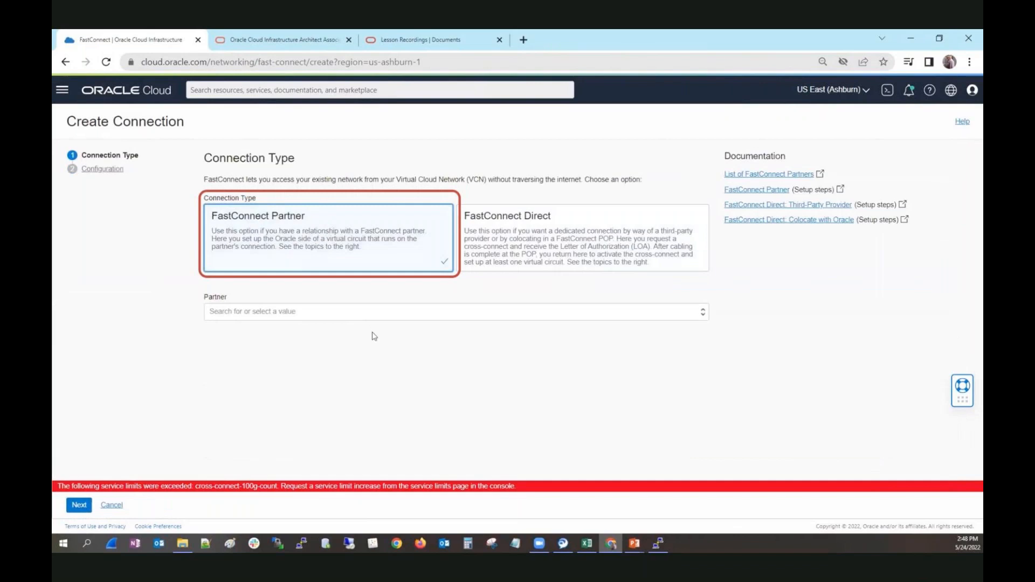
pyautogui.click(364, 316)
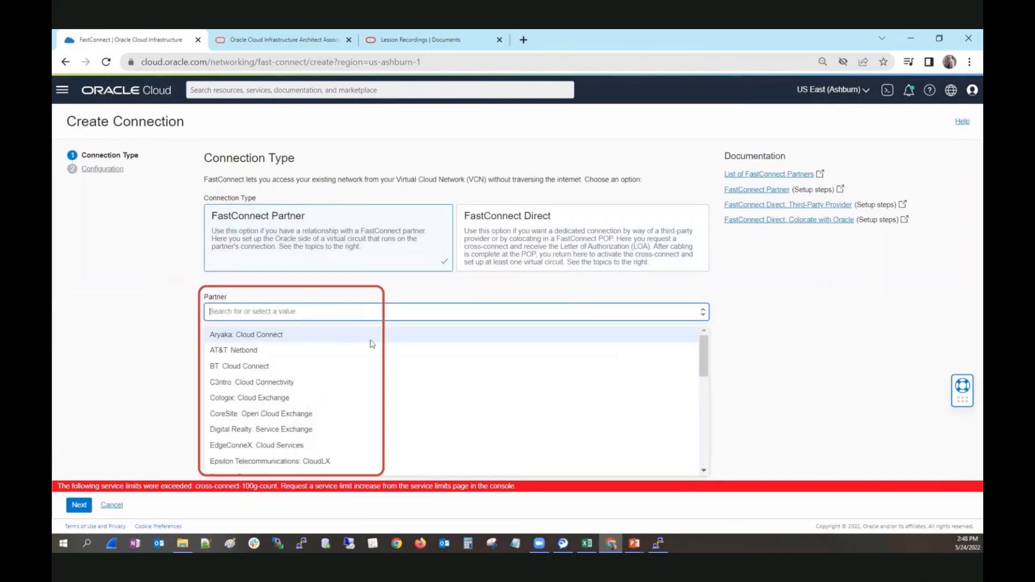
pyautogui.scroll(-1, 372, 345)
pyautogui.scroll(-1, 372, 345)
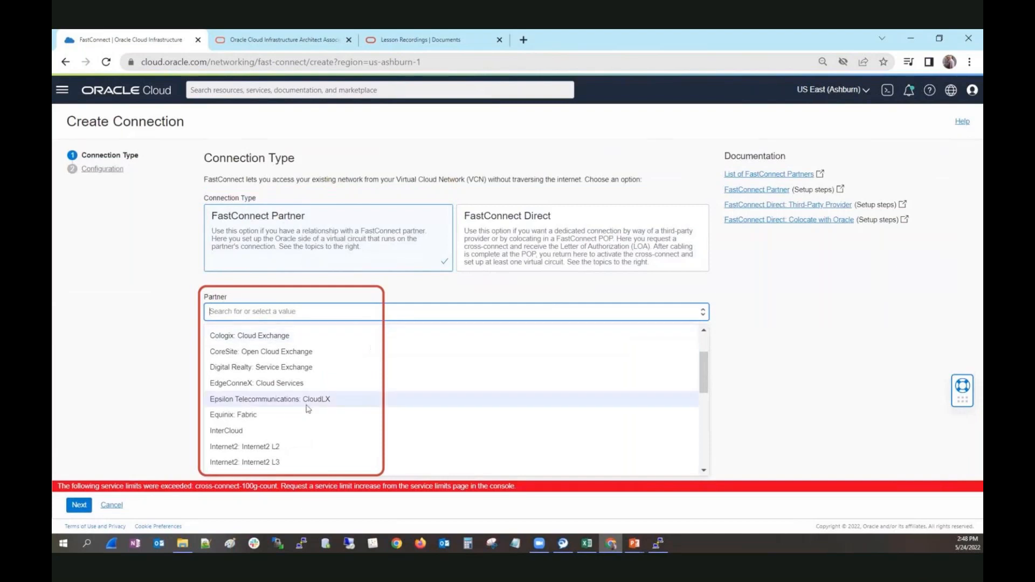
pyautogui.click(275, 418)
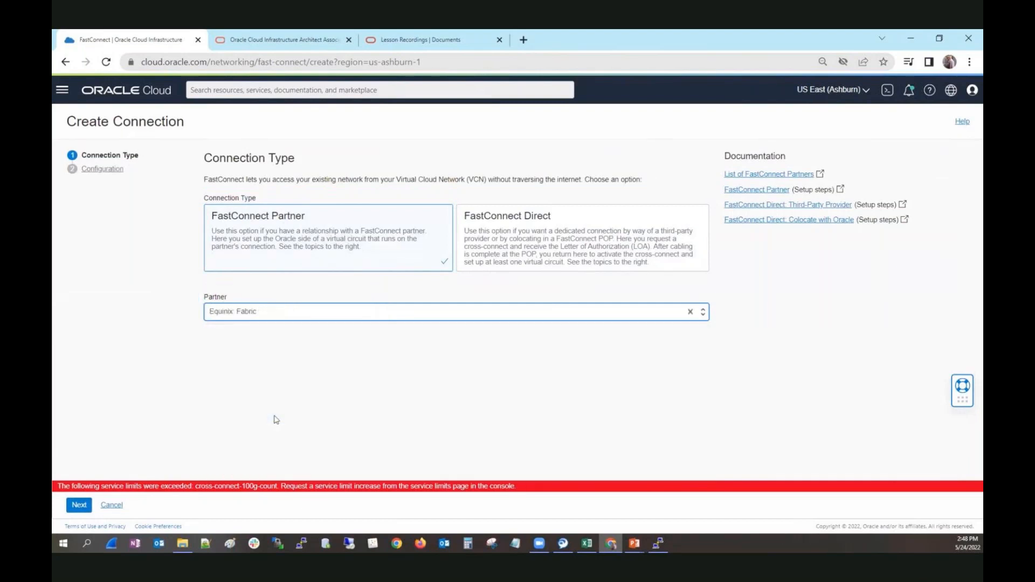
pyautogui.click(80, 505)
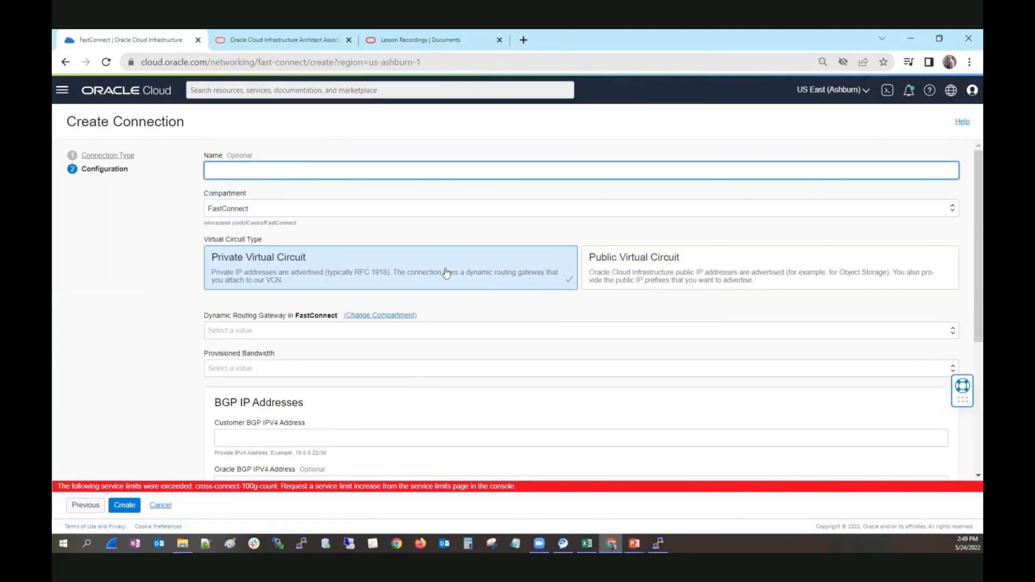
# Step: Use gateway HUB_DRG_2_OnPrem with 10 Gbps provisioned bandwidth for the virtual circuit
pyautogui.moveTo(802, 309)
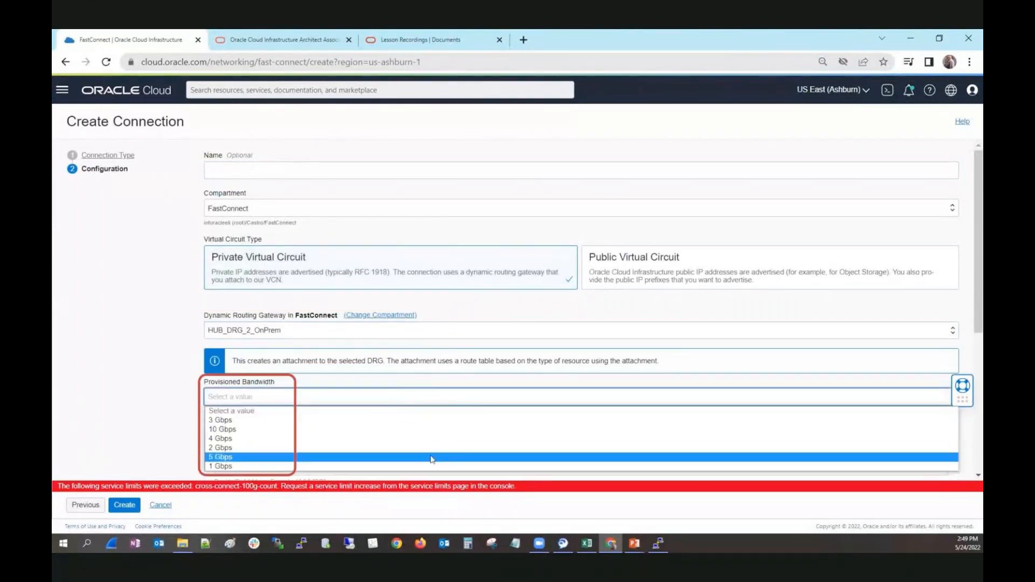
pyautogui.click(410, 436)
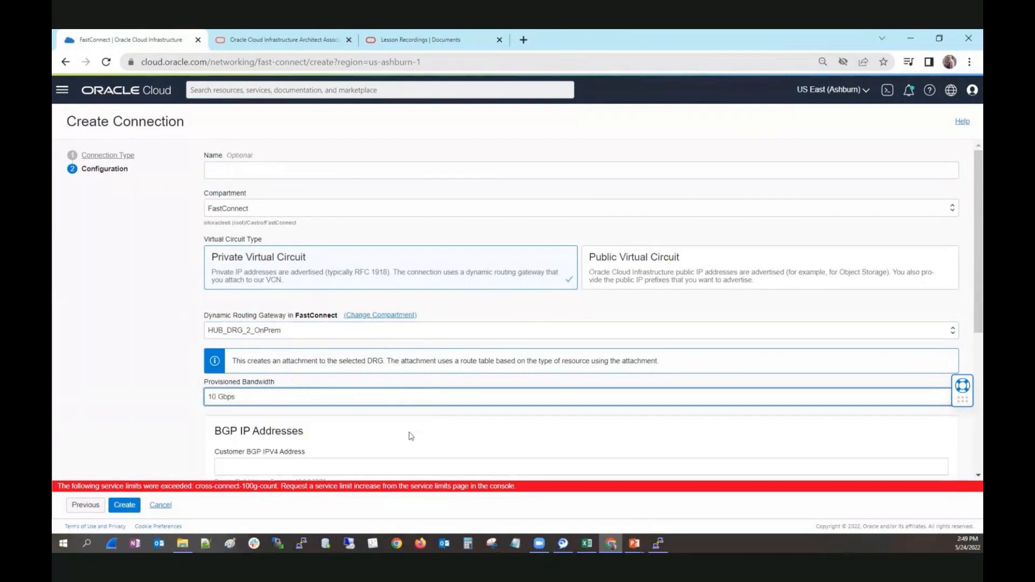
pyautogui.scroll(-3, 436, 434)
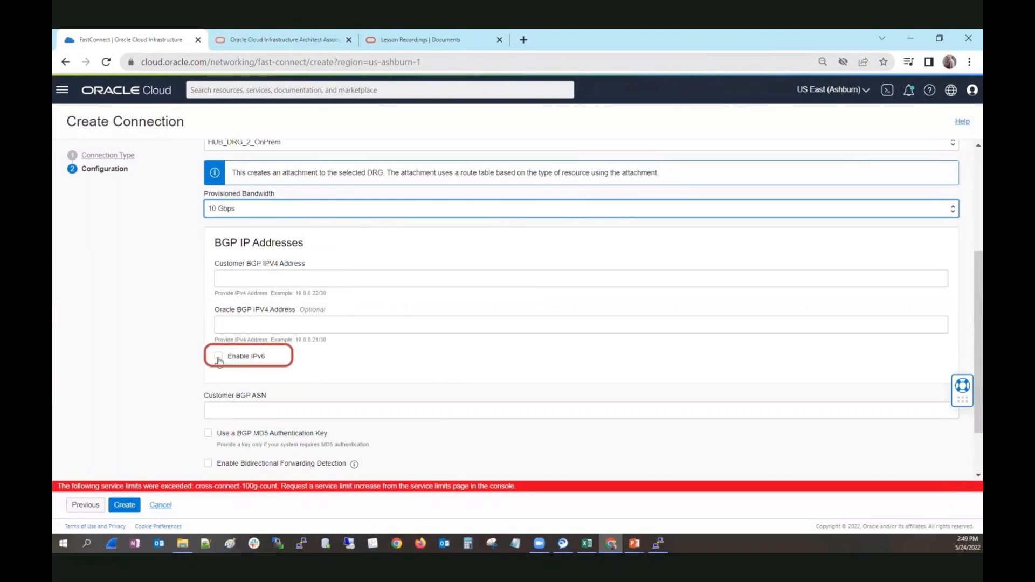
# Step: Fill the BGP IPv4 addresses: customer 10.0.0.22/30 and Oracle 10.0.0.21/30
pyautogui.click(350, 292)
pyautogui.moveTo(326, 293); pyautogui.dragTo(297, 292)
pyautogui.hotkey('ctrl', 'c')
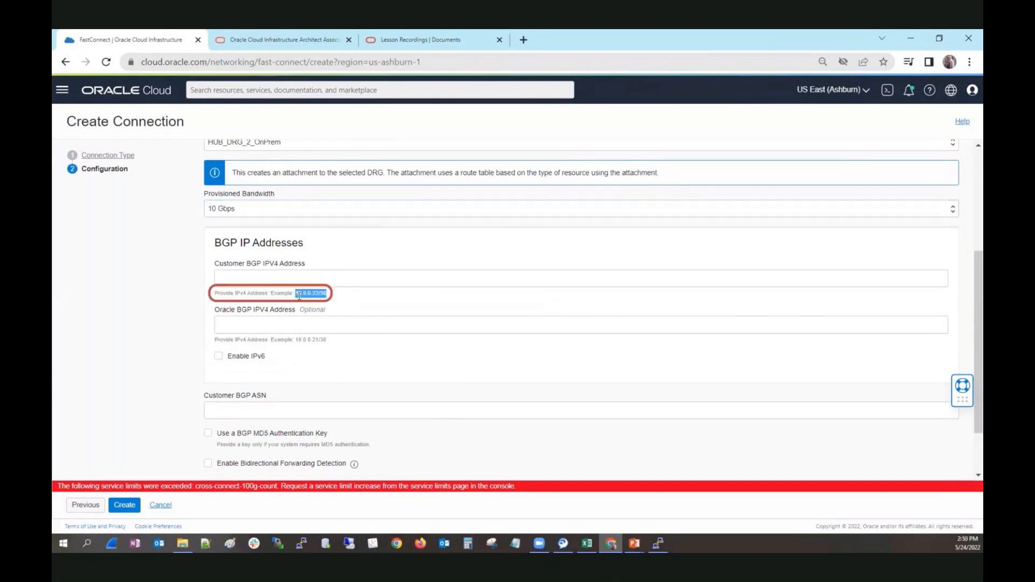
pyautogui.click(289, 281)
pyautogui.hotkey('ctrl', 'v')
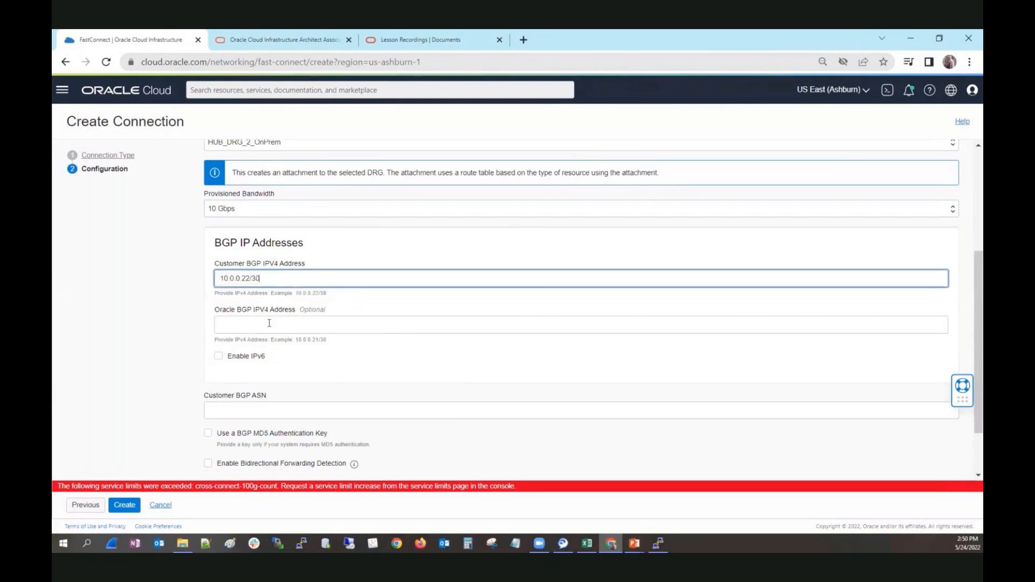
pyautogui.click(269, 325)
pyautogui.moveTo(326, 341); pyautogui.dragTo(297, 341)
pyautogui.hotkey('ctrl', 'c')
pyautogui.click(270, 321)
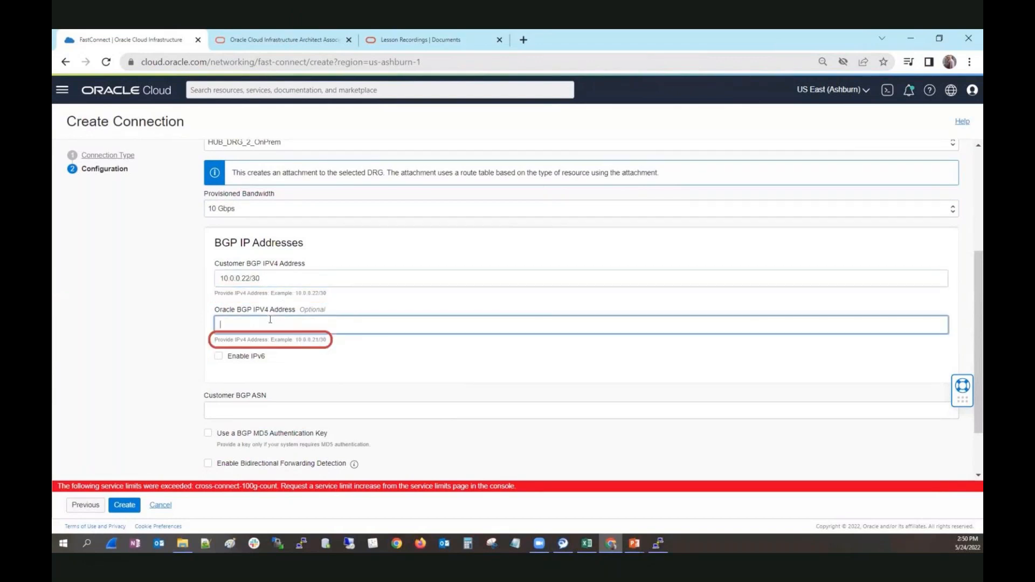
pyautogui.hotkey('ctrl', 'v')
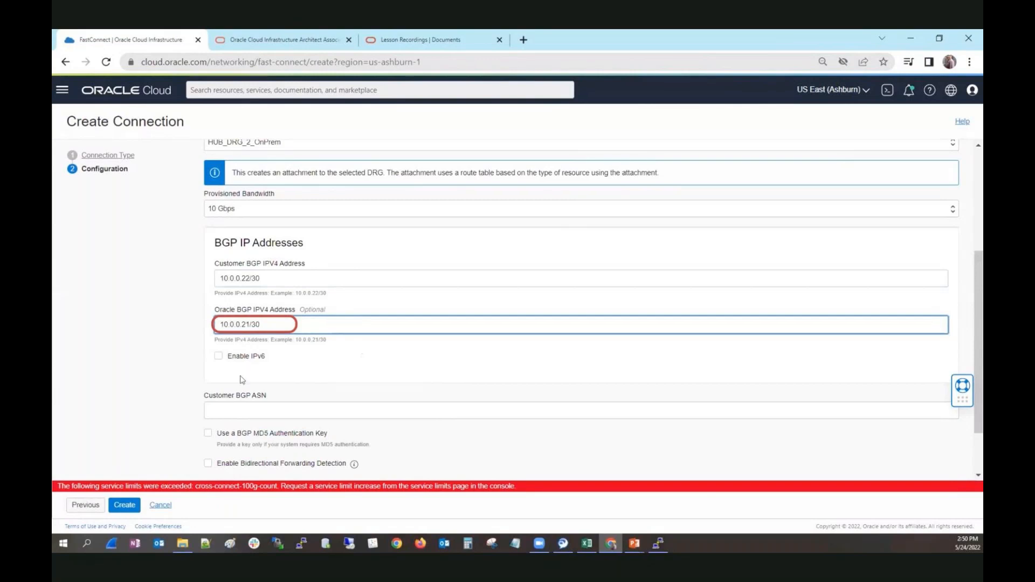
# Step: Leave IPv6 disabled and enter 56789 as the customer BGP ASN
pyautogui.click(219, 357)
pyautogui.click(220, 358)
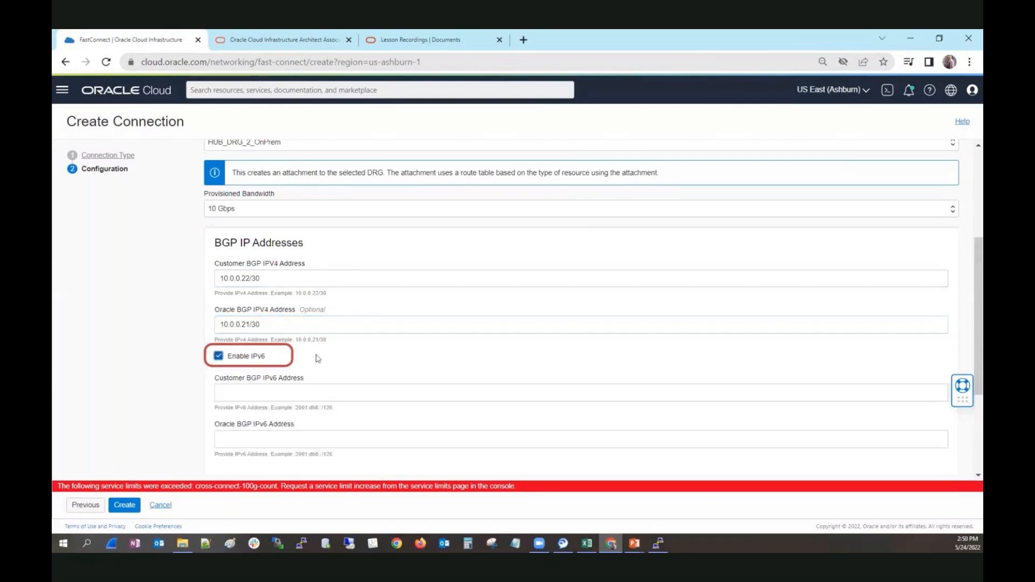
pyautogui.click(219, 355)
pyautogui.scroll(-1, 321, 359)
pyautogui.scroll(-1, 323, 360)
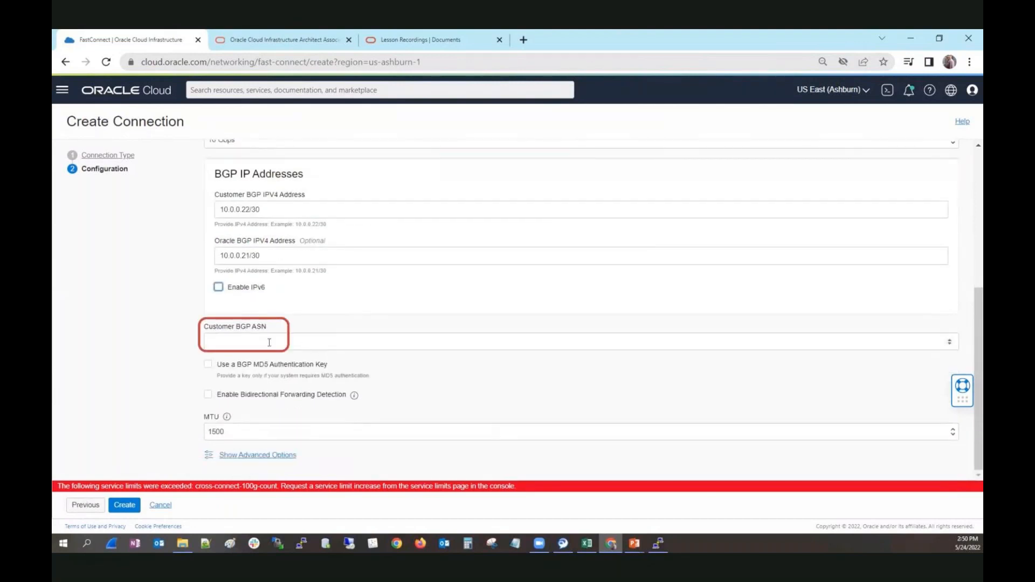
pyautogui.click(255, 346)
pyautogui.write('56789')
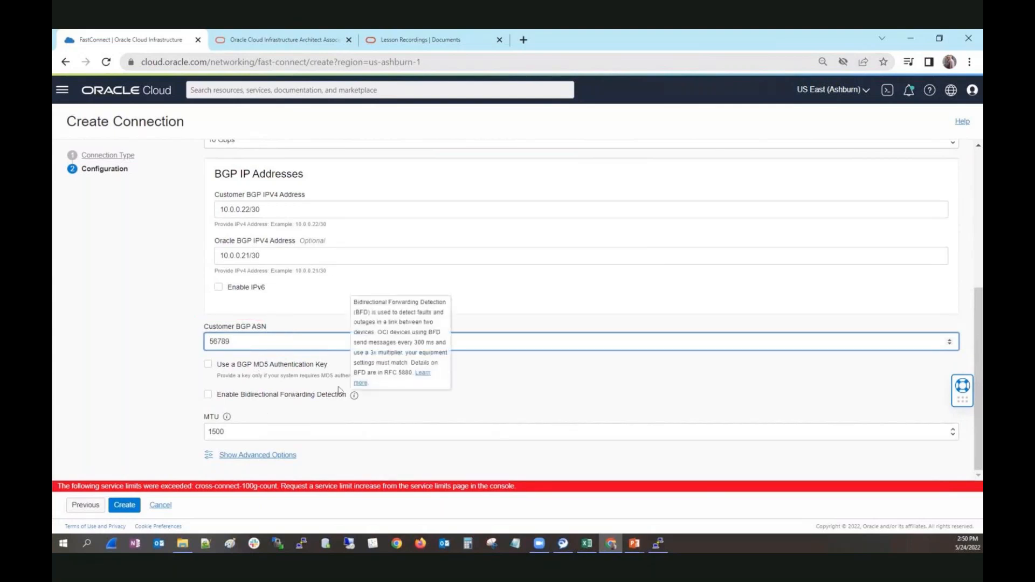
pyautogui.moveTo(228, 419)
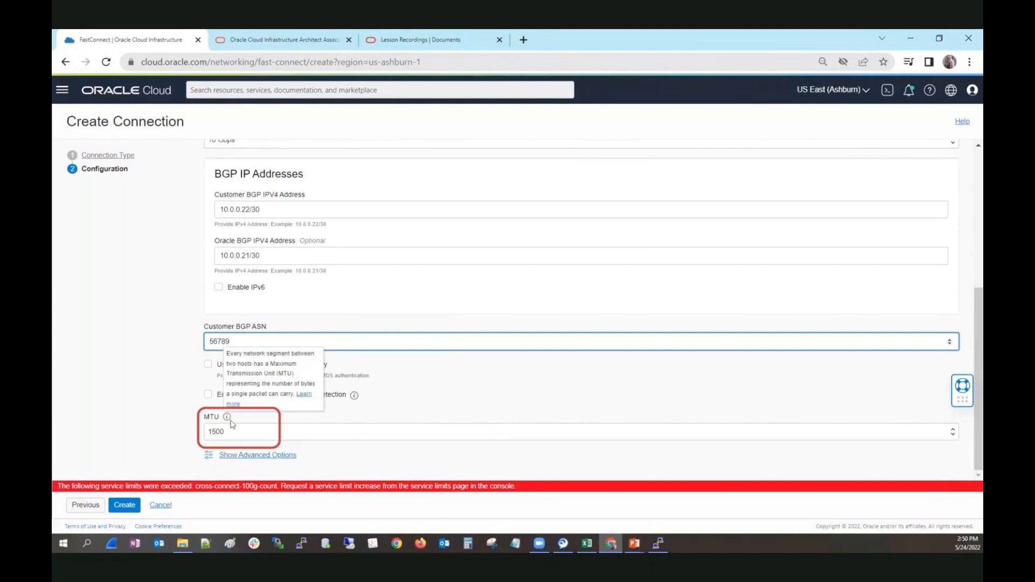
pyautogui.click(139, 504)
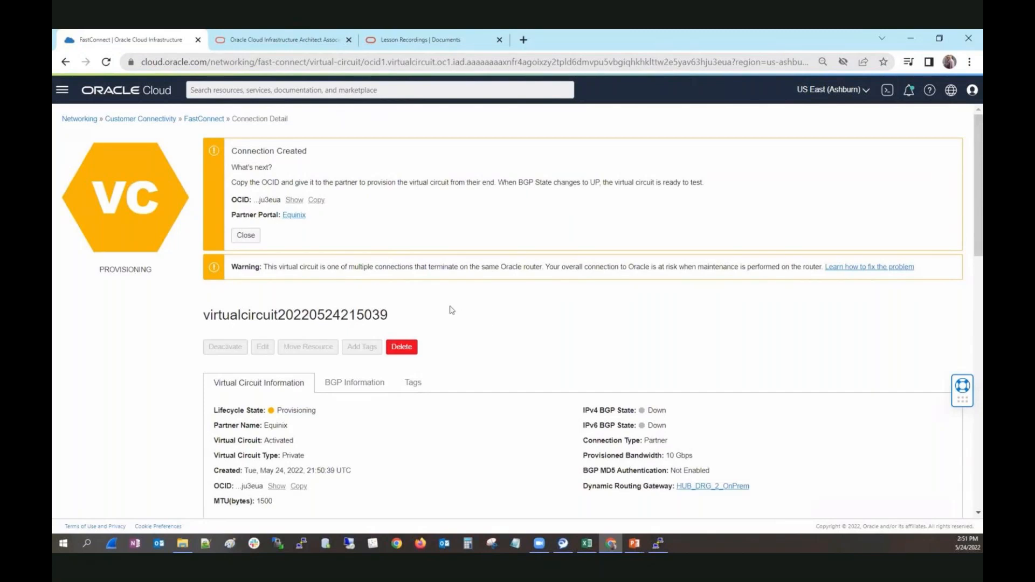
pyautogui.click(204, 119)
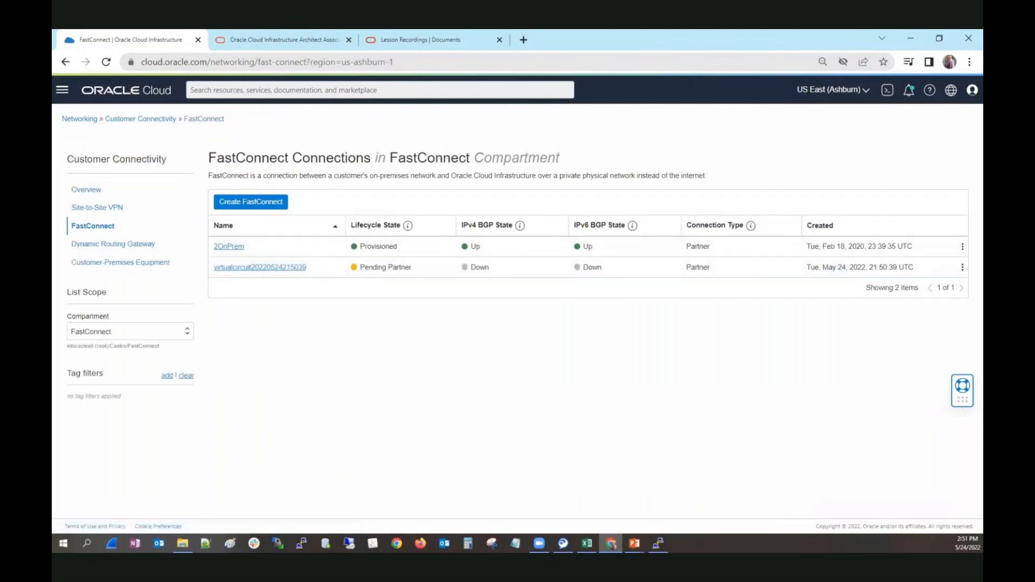
pyautogui.click(658, 544)
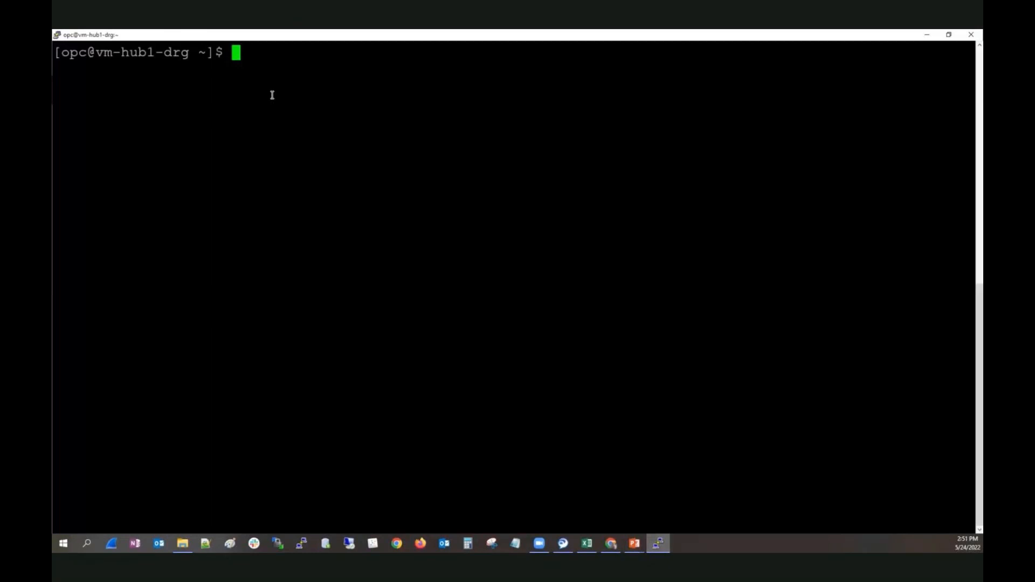
# Step: Clear the terminal and rerun ping6 to 2600:1f18:20f0:49ac:5d1a:a5ca:e2aa:9984, getting ~1.25 ms replies
pyautogui.write('clear')
pyautogui.press('Up')
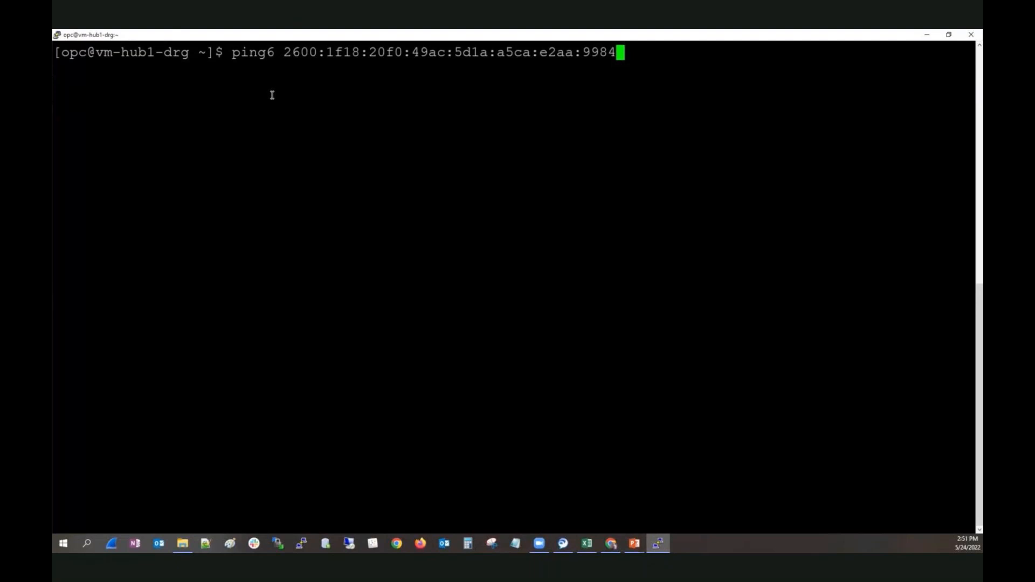
pyautogui.press('Return')
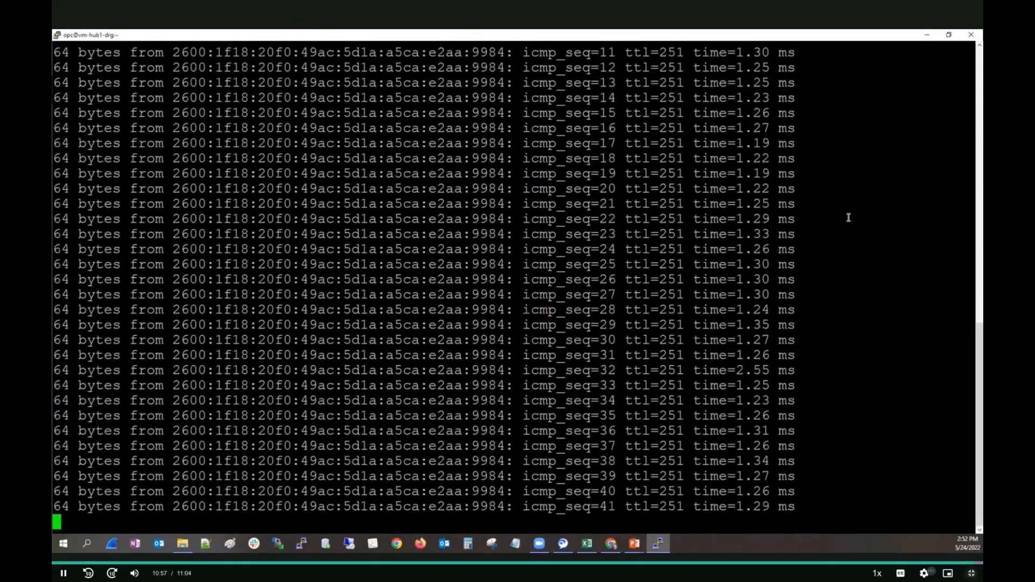
pyautogui.press('Escape')
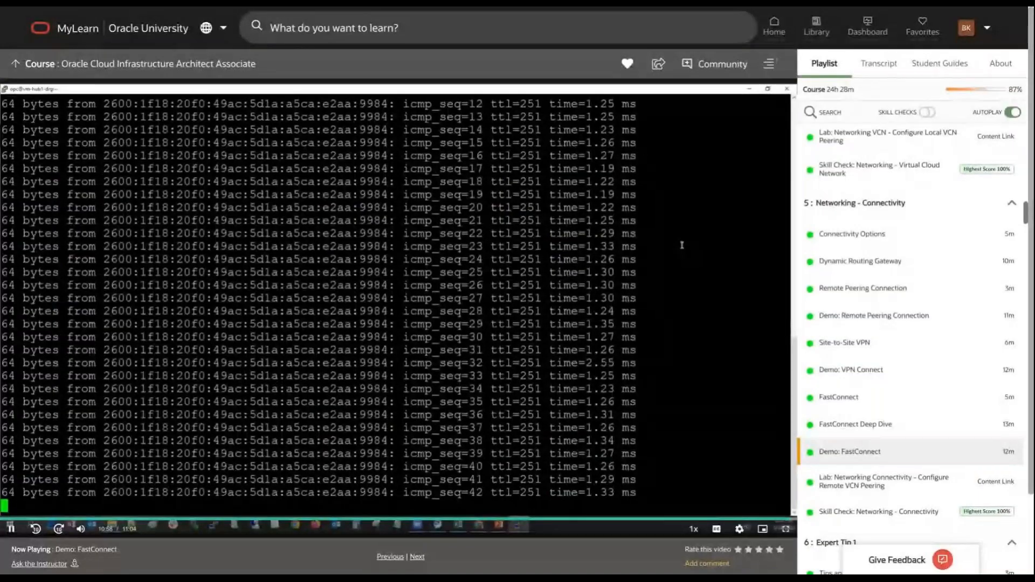